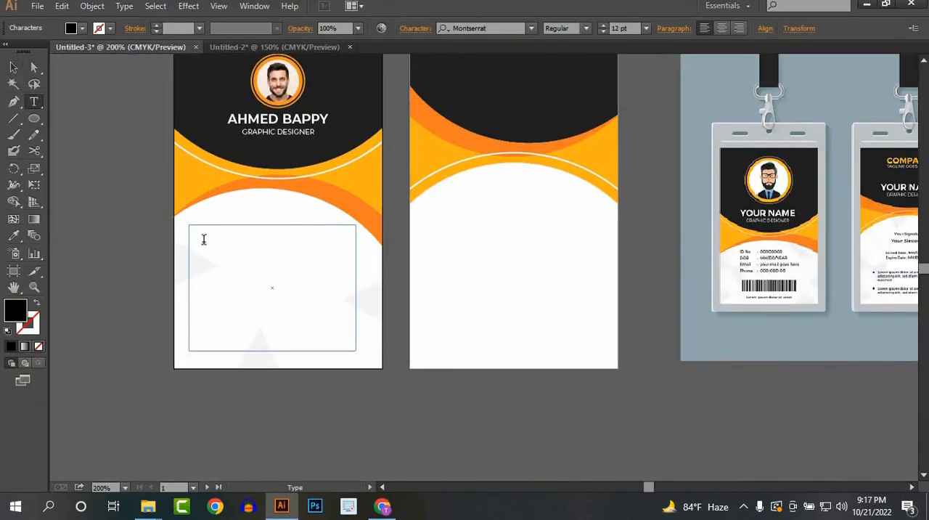
# Step: Fill the front card's text area with ID No, DOB (MM/DD/YY), Email (your mail) and Phone lines, including the contact's phone number
pyautogui.write('ID No')
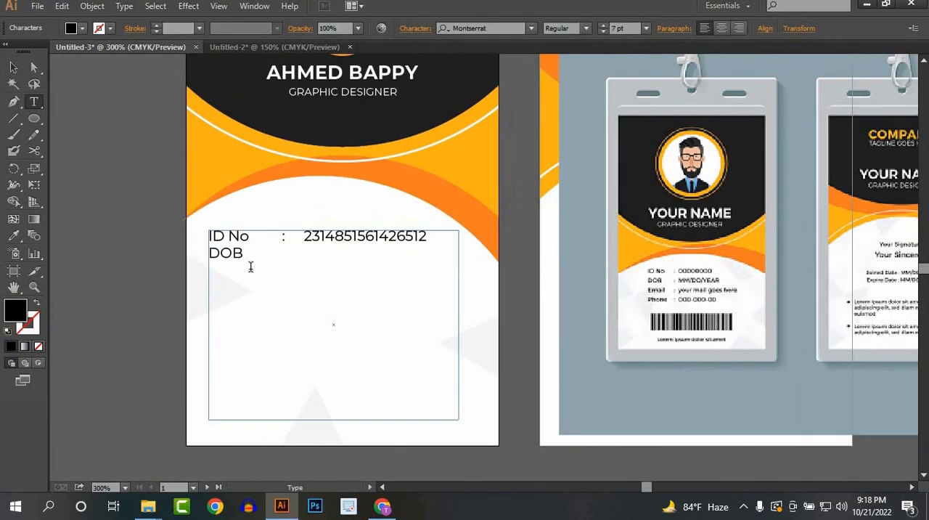
pyautogui.write(': MM/DD/YY')
pyautogui.press('Return')
pyautogui.write('Email :')
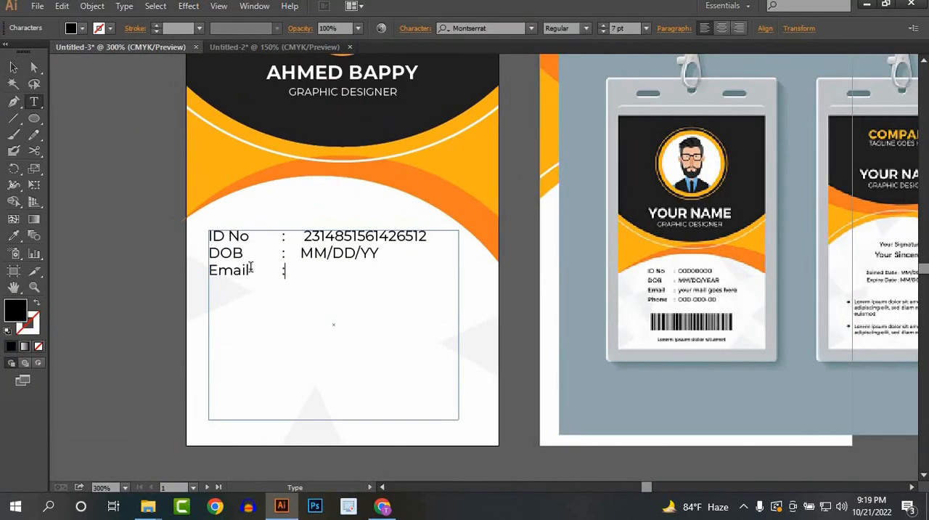
pyautogui.write(' your mail')
pyautogui.press('Return')
pyautogui.moveTo(454, 281); pyautogui.dragTo(688, 308)
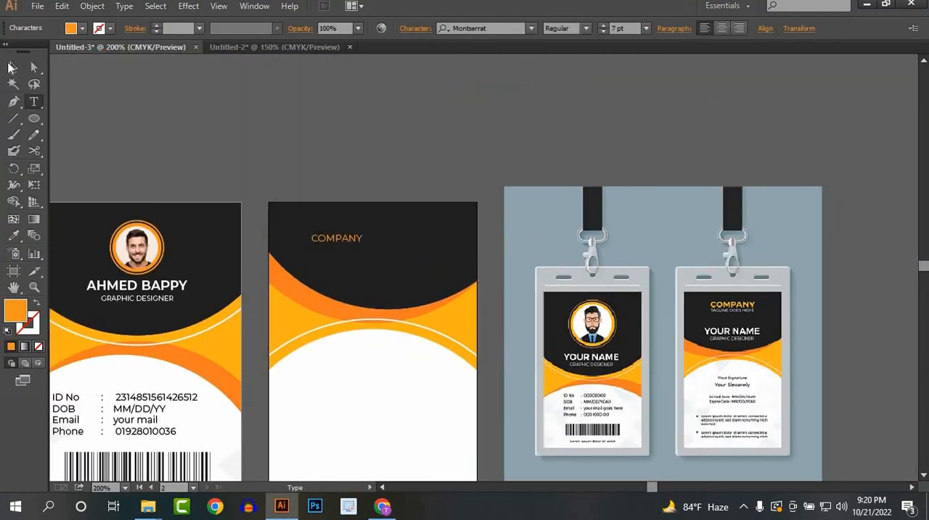
pyautogui.moveTo(326, 189); pyautogui.dragTo(331, 189)
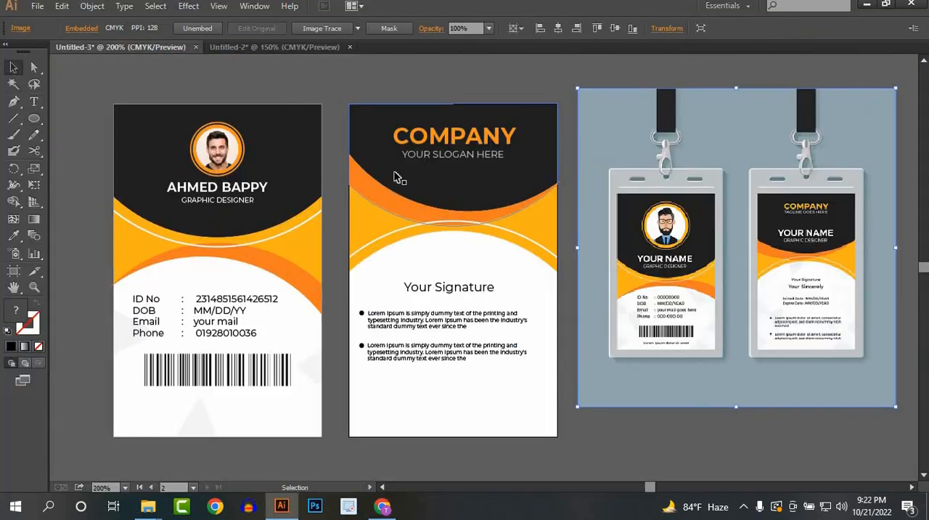
pyautogui.press('Delete')
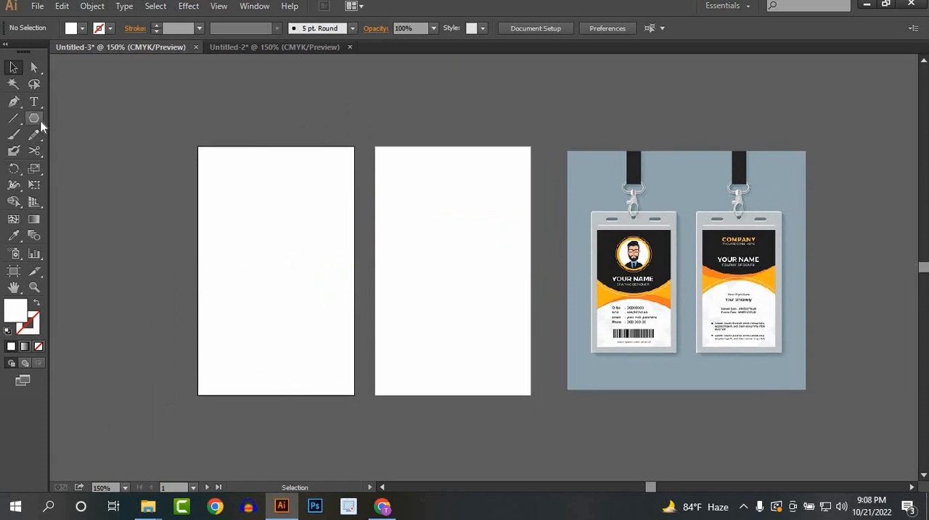
# Step: Draw a circle wider than the first artboard with the Ellipse tool and fill it with the reference card's near-black colour
pyautogui.moveTo(41, 122); pyautogui.dragTo(93, 150)
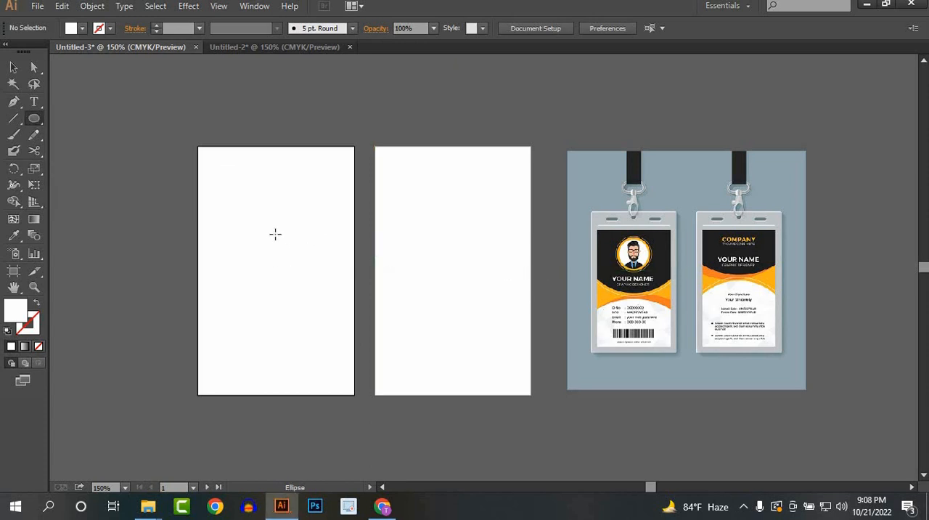
pyautogui.moveTo(274, 227); pyautogui.dragTo(373, 341)
pyautogui.click(13, 66)
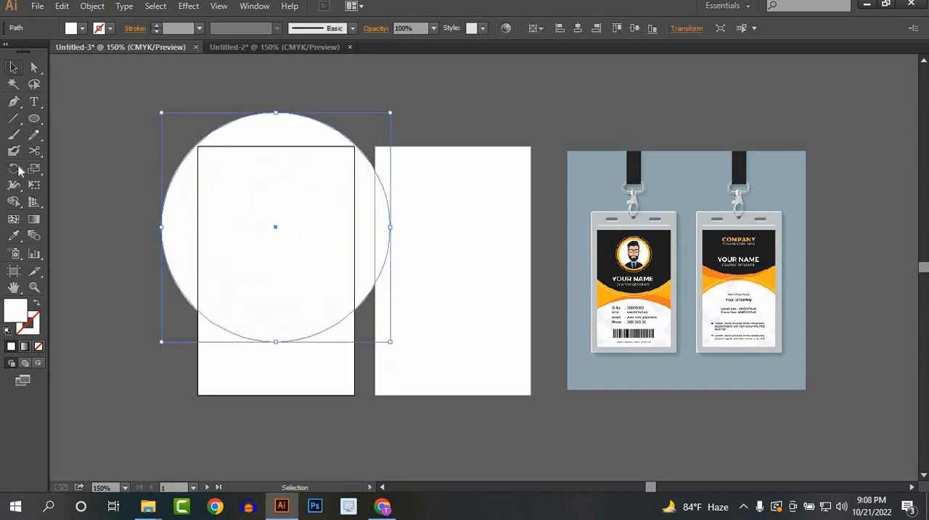
pyautogui.click(14, 236)
pyautogui.click(655, 247)
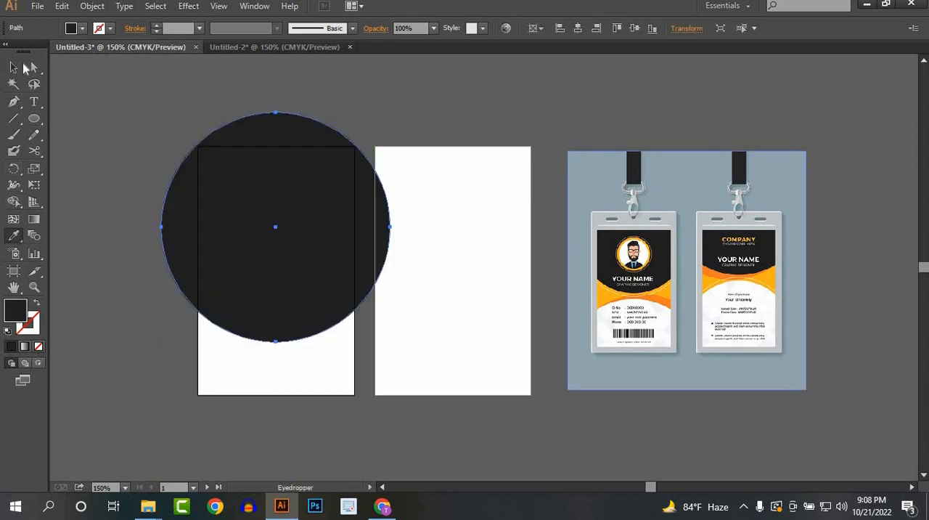
# Step: Move the dark circle straight up until its lower arc crosses the upper part of the first artboard
pyautogui.press('v')
pyautogui.moveTo(298, 247); pyautogui.dragTo(295, 155)
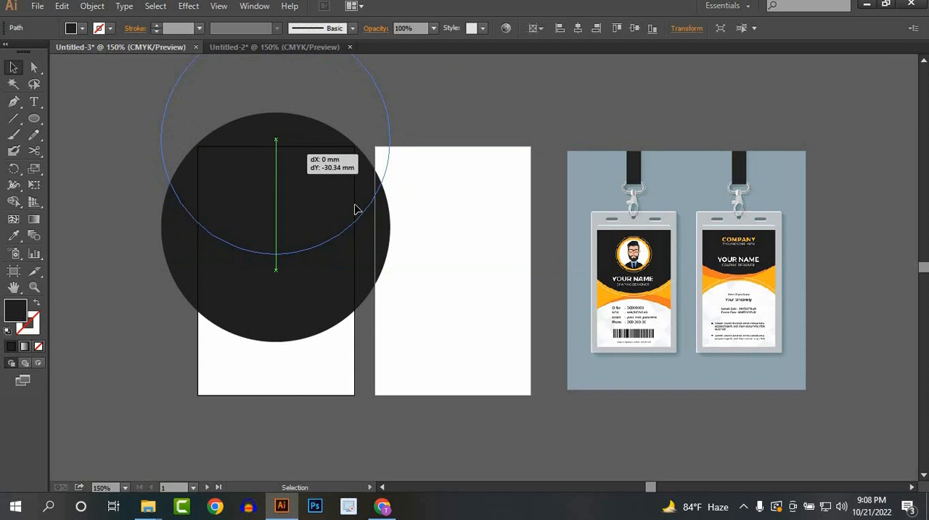
pyautogui.click(391, 232)
pyautogui.click(311, 230)
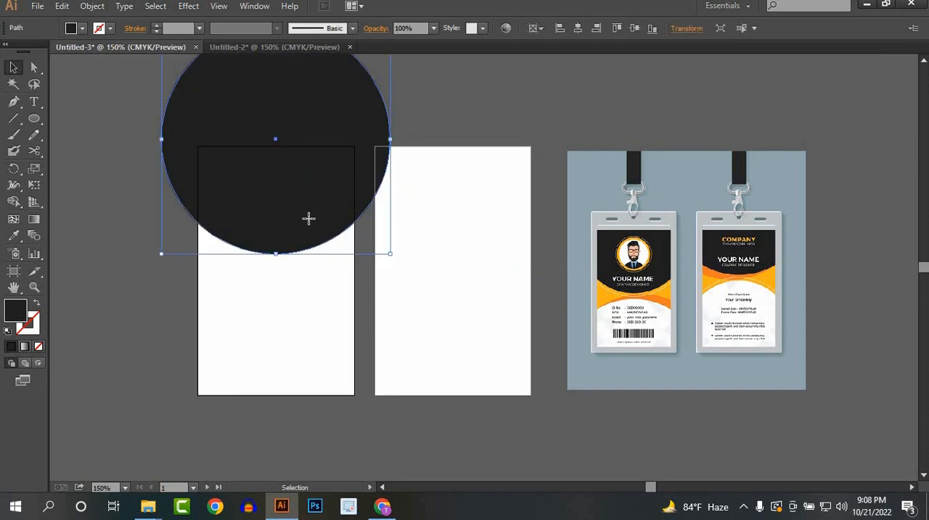
pyautogui.moveTo(309, 217); pyautogui.dragTo(350, 209)
pyautogui.click(492, 225)
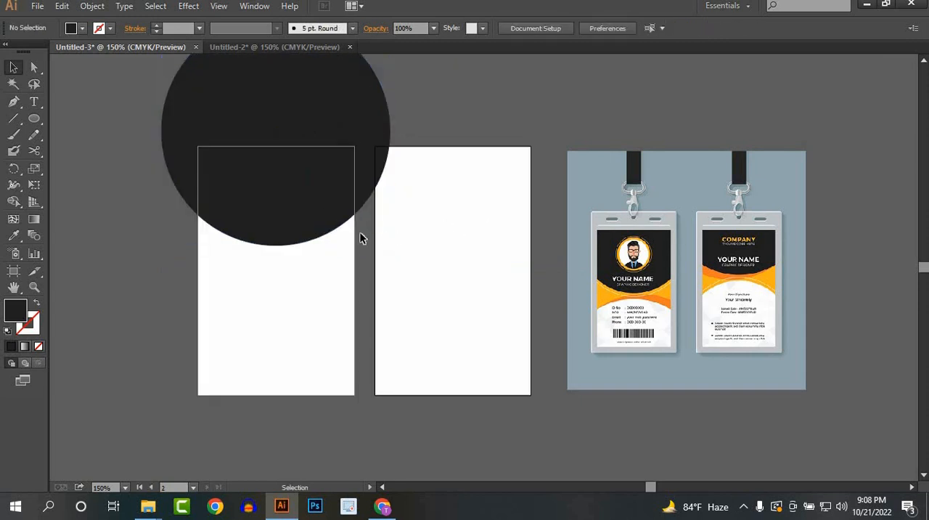
pyautogui.click(331, 252)
pyautogui.moveTo(326, 254); pyautogui.dragTo(305, 296)
# Step: Draw a rectangle across the first artboard's full width, from its top edge to just below the dark circle's lowest point
pyautogui.scroll(1, 328, 252)
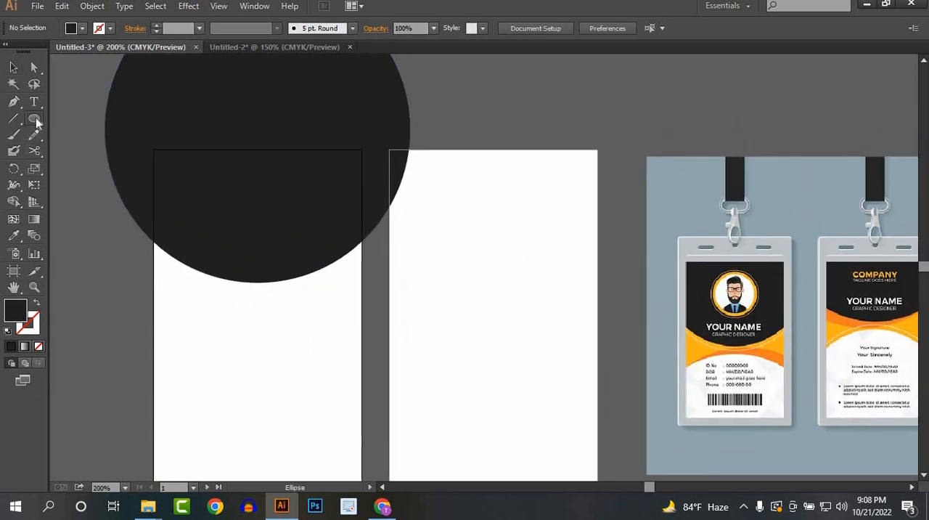
pyautogui.moveTo(34, 119); pyautogui.dragTo(79, 119)
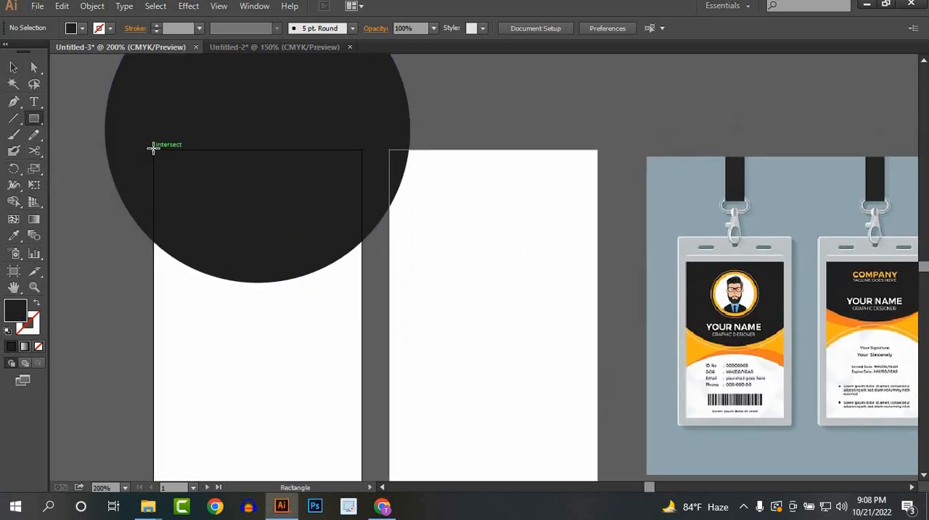
pyautogui.moveTo(153, 150); pyautogui.dragTo(361, 295)
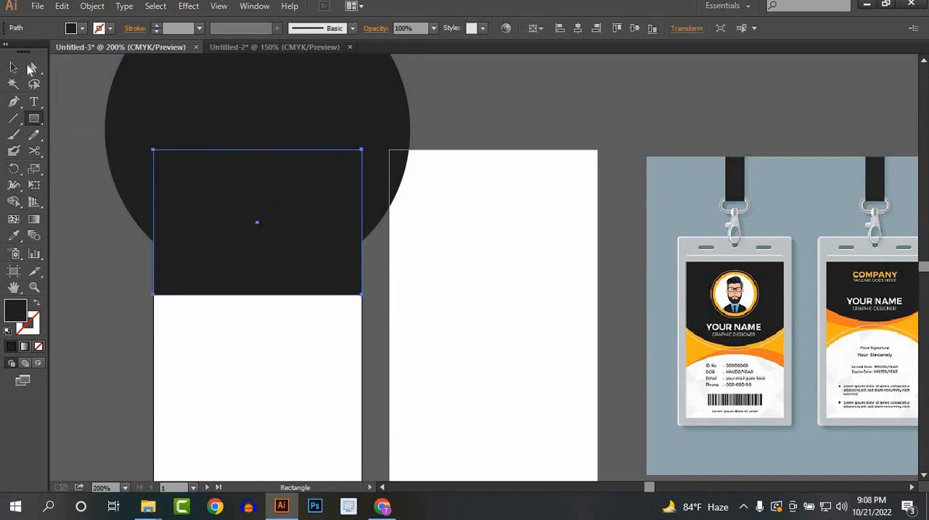
pyautogui.click(445, 141)
# Step: Duplicate the dark circle and place the copy over the upper part of the second artboard
pyautogui.click(366, 119)
pyautogui.moveTo(364, 120); pyautogui.dragTo(754, 134)
pyautogui.moveTo(662, 219); pyautogui.dragTo(643, 151)
pyautogui.click(371, 334)
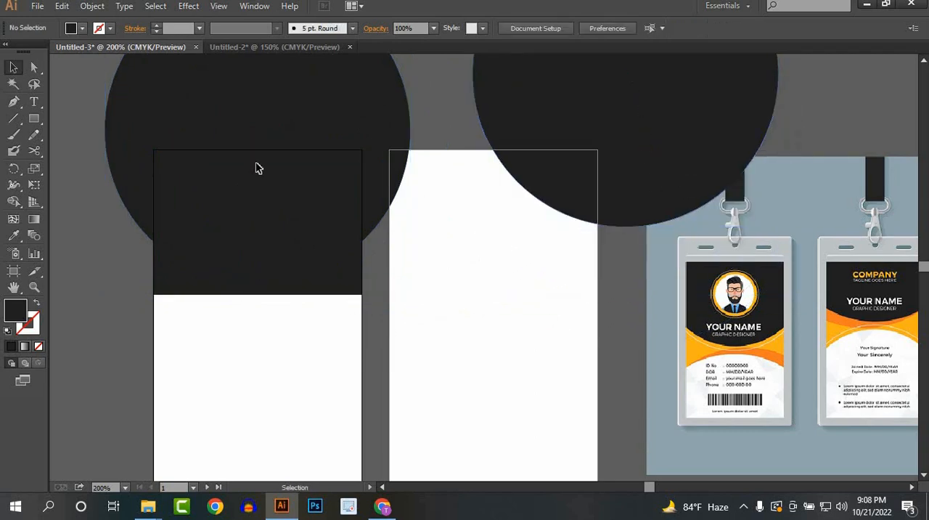
# Step: Cut the overlapping circle and rectangle with Shape Builder, keeping only the dark curved header inside the first artboard
pyautogui.click(256, 167)
pyautogui.keyDown('shift'); pyautogui.click(131, 174); pyautogui.keyUp('shift')
pyautogui.click(13, 202)
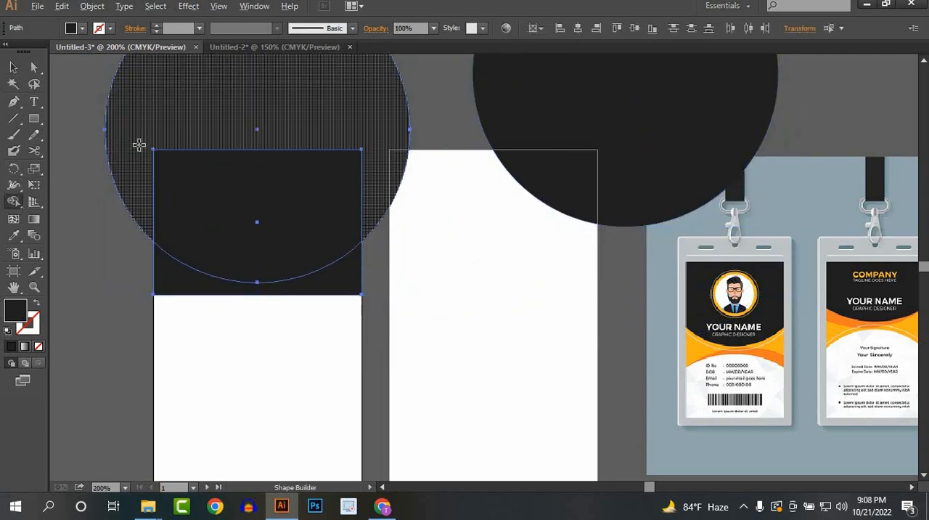
pyautogui.keyDown('alt'); pyautogui.click(139, 145); pyautogui.keyUp('alt')
pyautogui.click(14, 67)
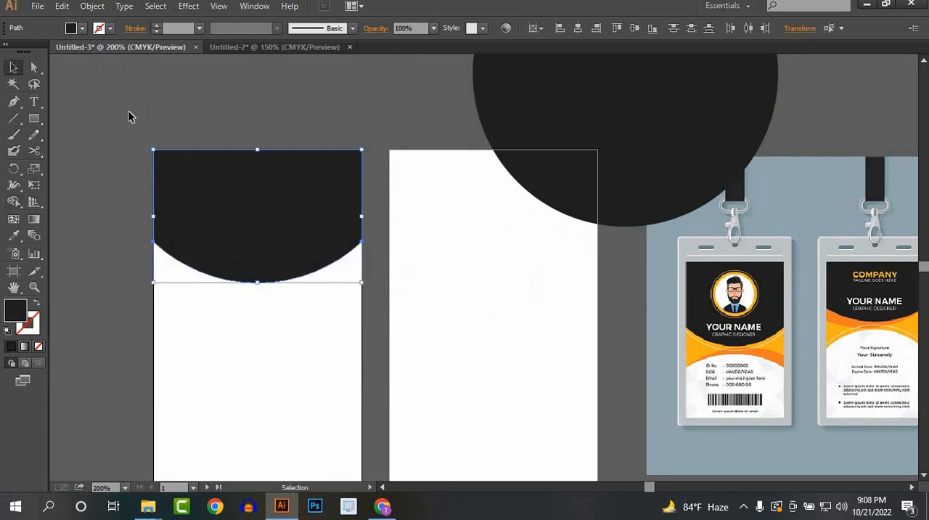
pyautogui.click(129, 114)
# Step: Draw a full-width rectangle across the middle of the first artboard and fill it with the reference card's yellow-orange
pyautogui.moveTo(382, 261); pyautogui.dragTo(354, 209)
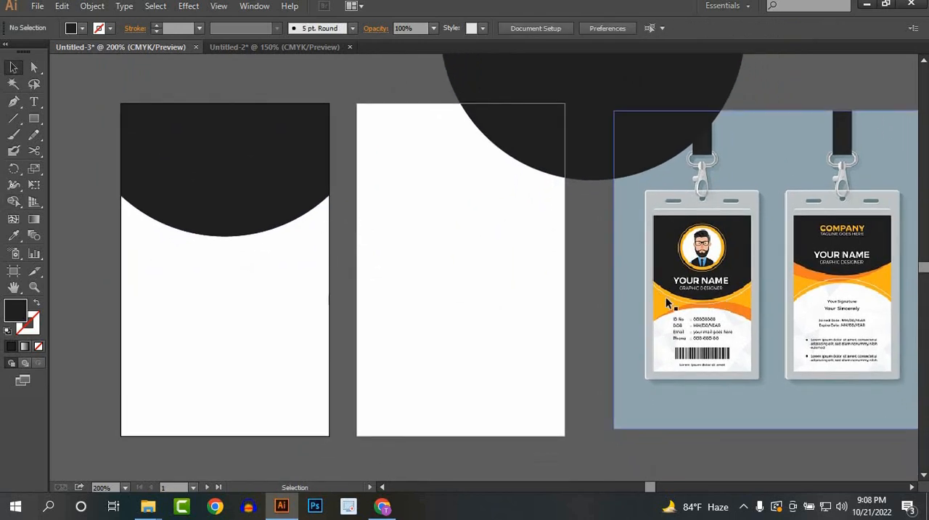
pyautogui.scroll(-1, 337, 311)
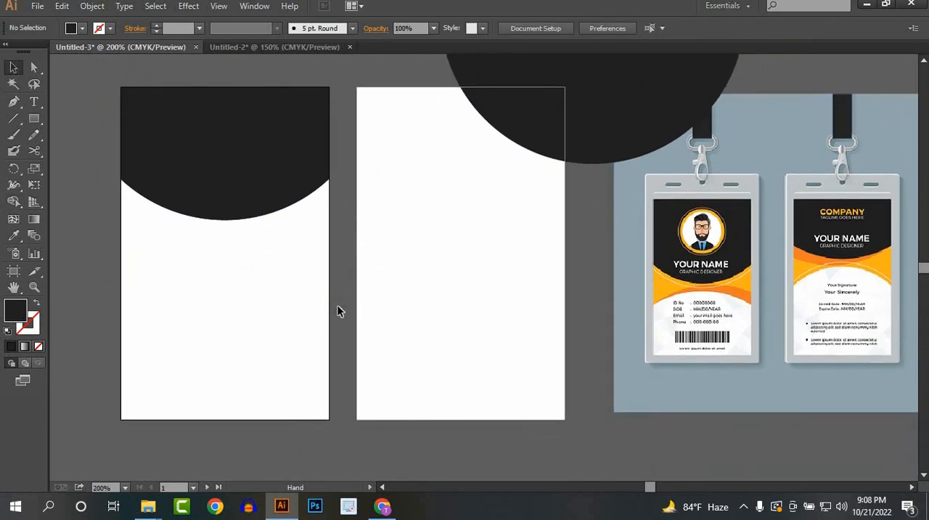
pyautogui.scroll(-1, 338, 311)
pyautogui.moveTo(316, 291); pyautogui.dragTo(290, 273)
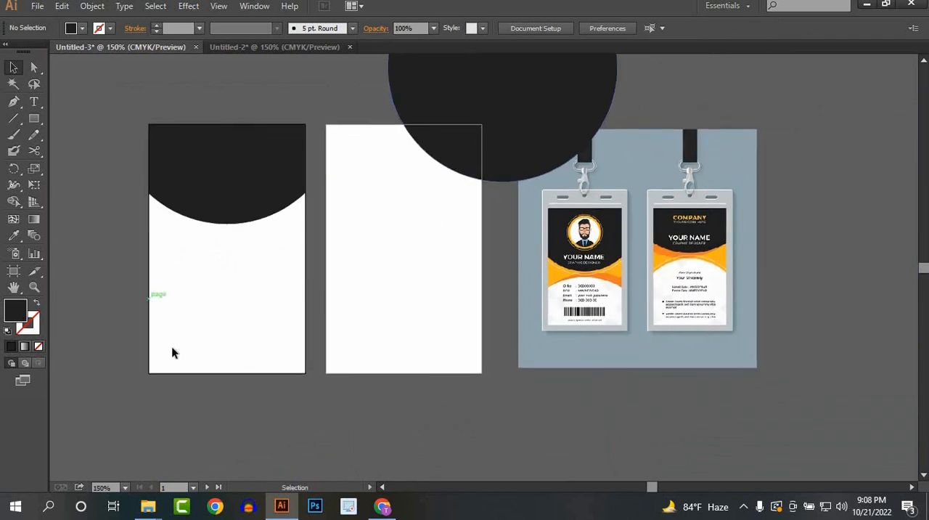
pyautogui.click(34, 120)
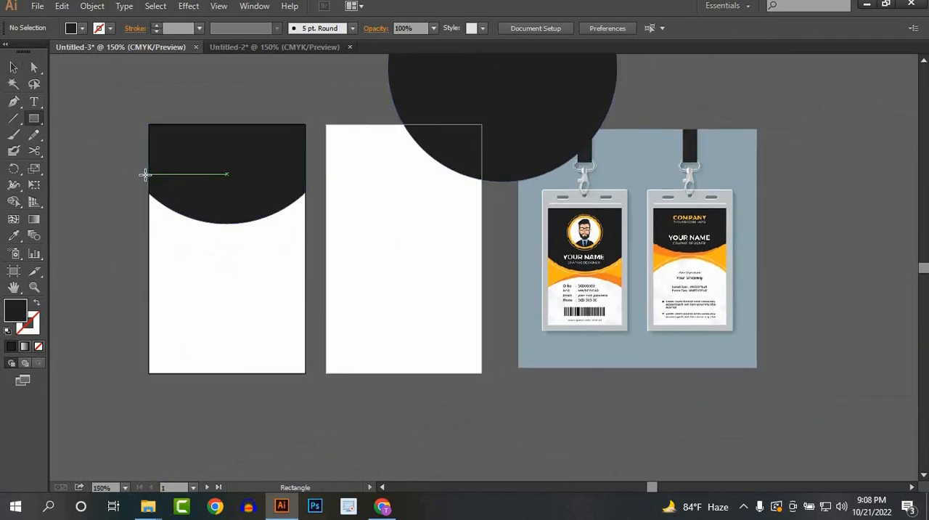
pyautogui.moveTo(150, 175); pyautogui.dragTo(305, 298)
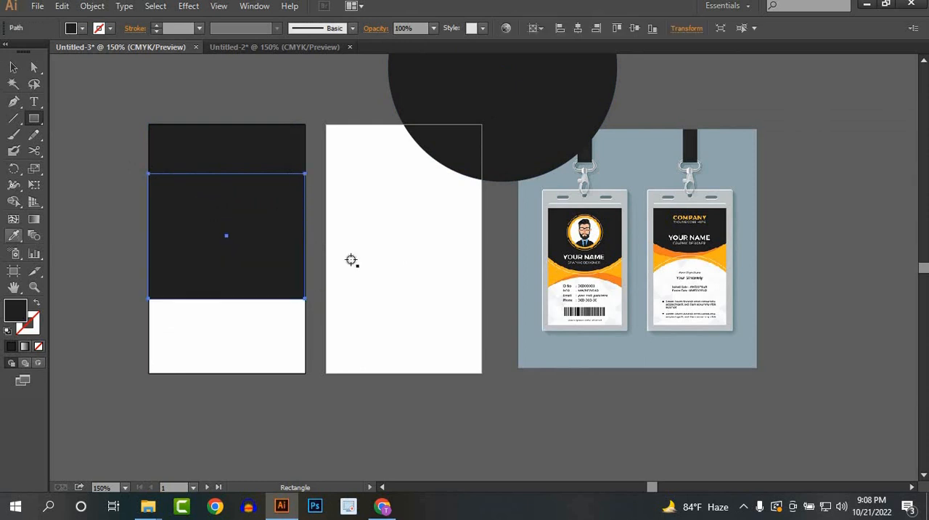
pyautogui.press('i')
pyautogui.click(559, 272)
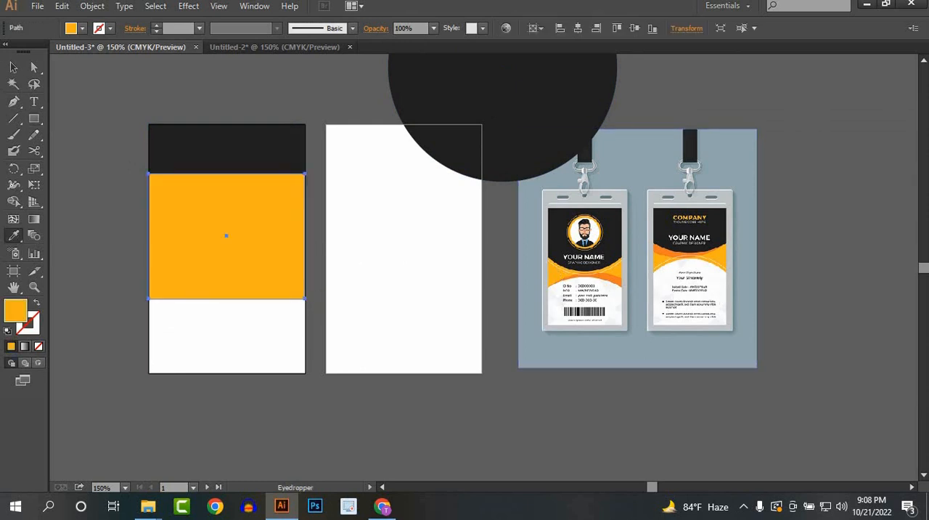
# Step: Send the yellow-orange rectangle to the back, behind the dark curved header
pyautogui.click(13, 69)
pyautogui.rightClick(276, 234)
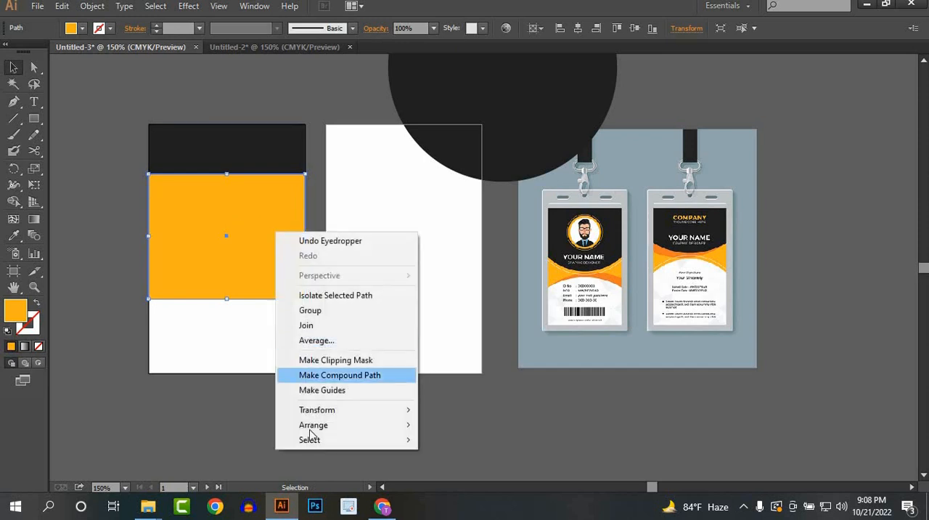
pyautogui.moveTo(313, 429)
pyautogui.click(479, 469)
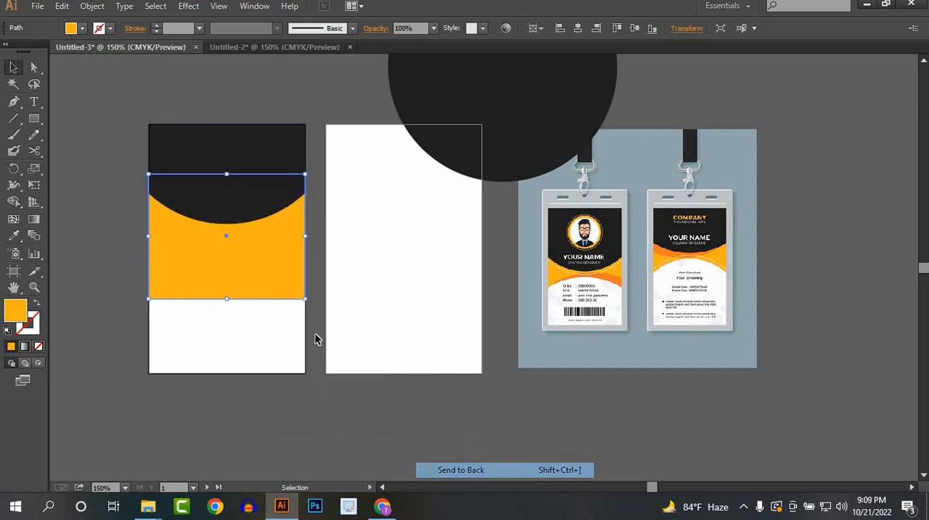
pyautogui.click(315, 338)
# Step: Move the spare dark circle onto the lower part of the first artboard, centred horizontally just below the dark header
pyautogui.moveTo(519, 141); pyautogui.dragTo(273, 427)
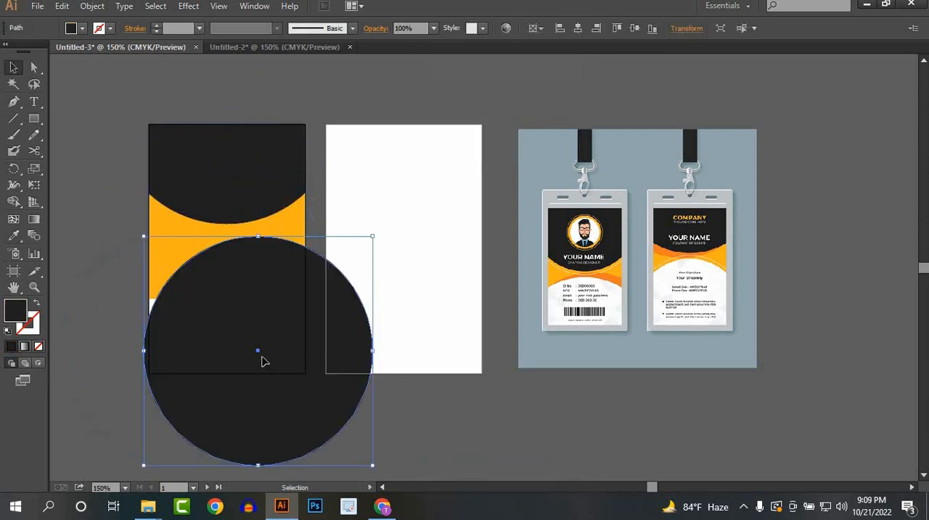
pyautogui.moveTo(271, 360); pyautogui.dragTo(264, 379)
pyautogui.click(418, 402)
pyautogui.click(404, 377)
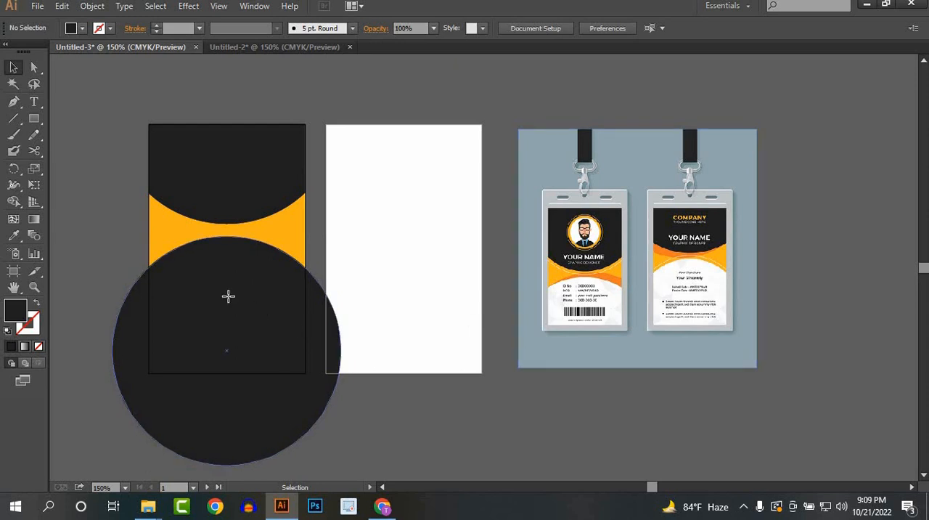
# Step: Duplicate the lower dark circle in place and scale the copy down slightly towards its lower-left corner
pyautogui.click(239, 281)
pyautogui.click(356, 246)
pyautogui.scroll(1, 270, 259)
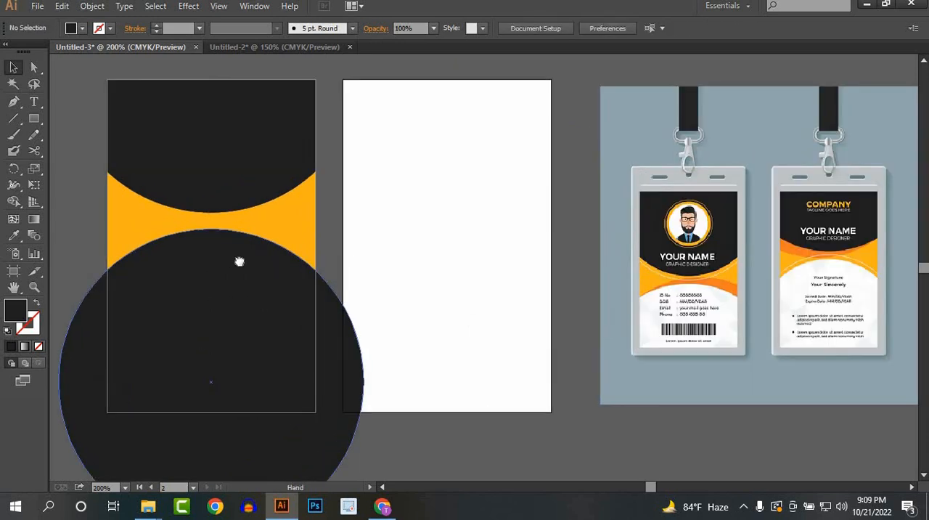
pyautogui.moveTo(240, 261); pyautogui.dragTo(251, 263)
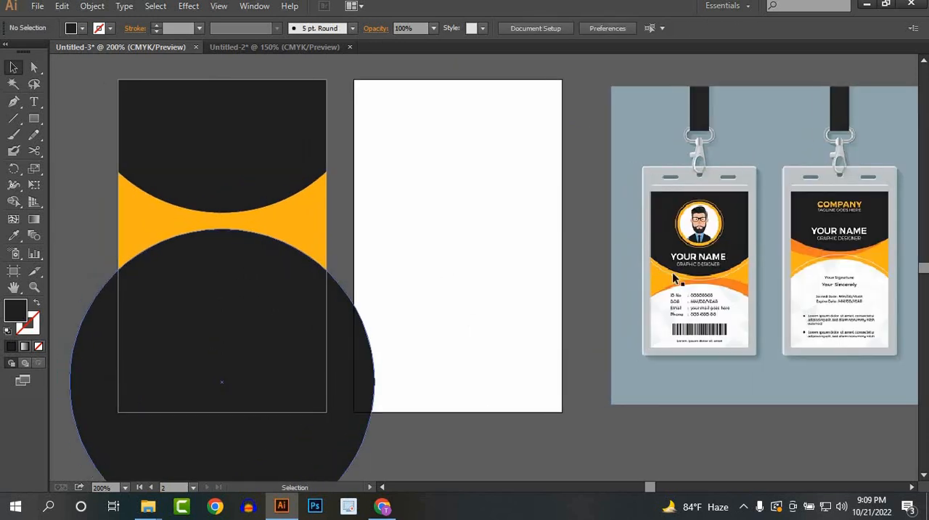
pyautogui.click(274, 321)
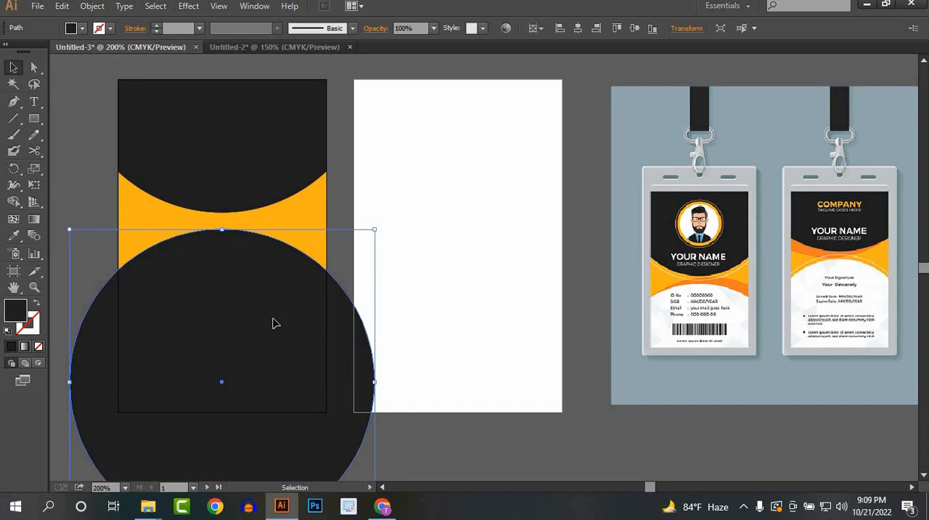
pyautogui.press('a')
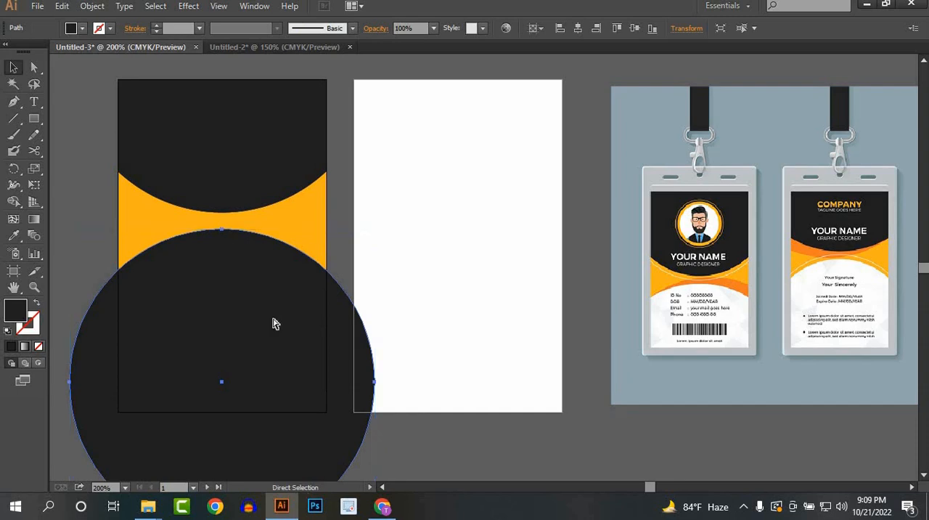
pyautogui.press('v')
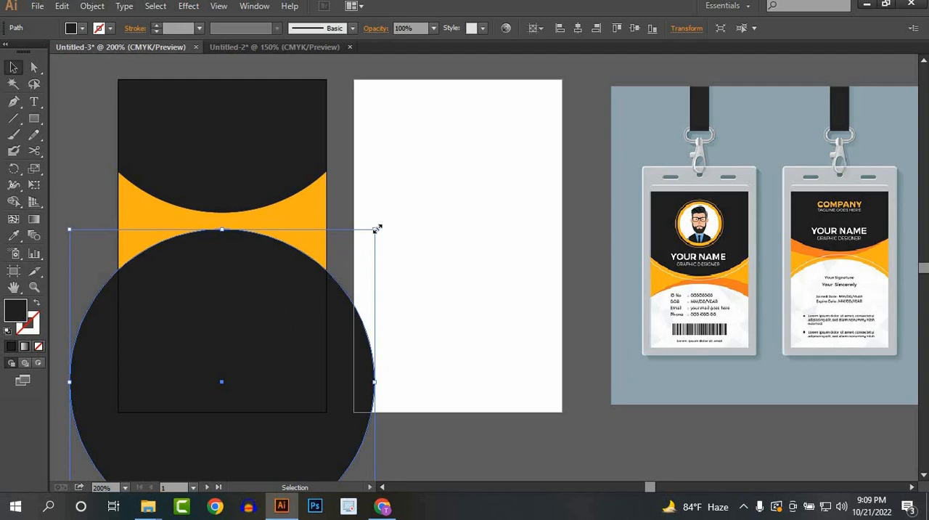
pyautogui.moveTo(377, 229); pyautogui.dragTo(358, 242)
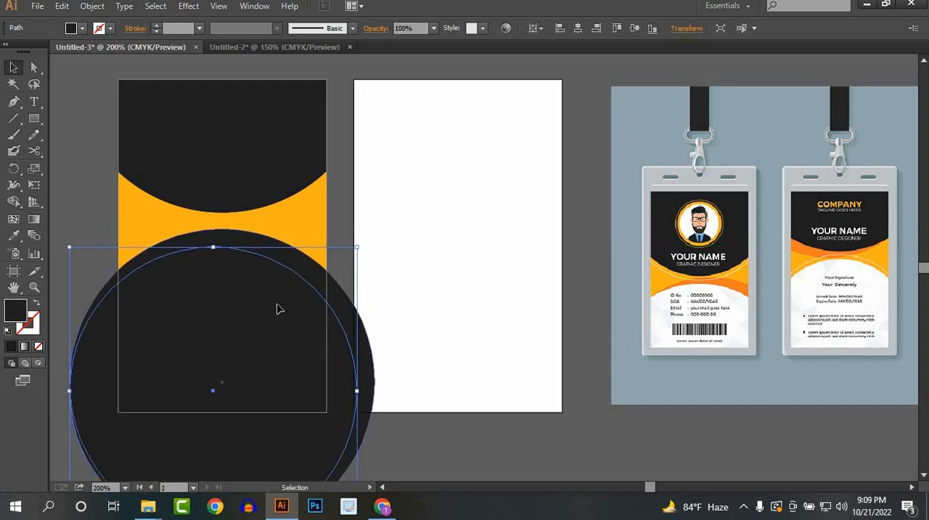
pyautogui.click(438, 247)
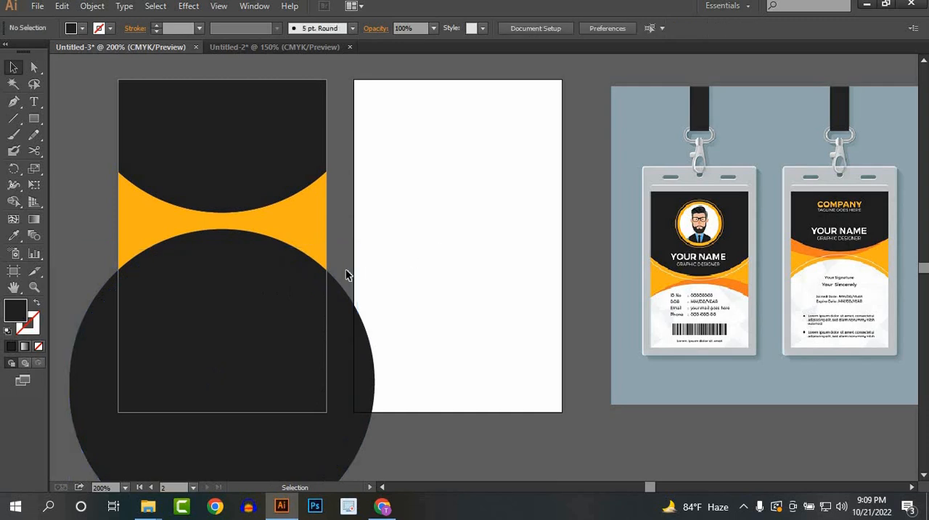
# Step: Fill the smaller lower circle with white sampled from the second artboard
pyautogui.click(240, 291)
pyautogui.click(13, 236)
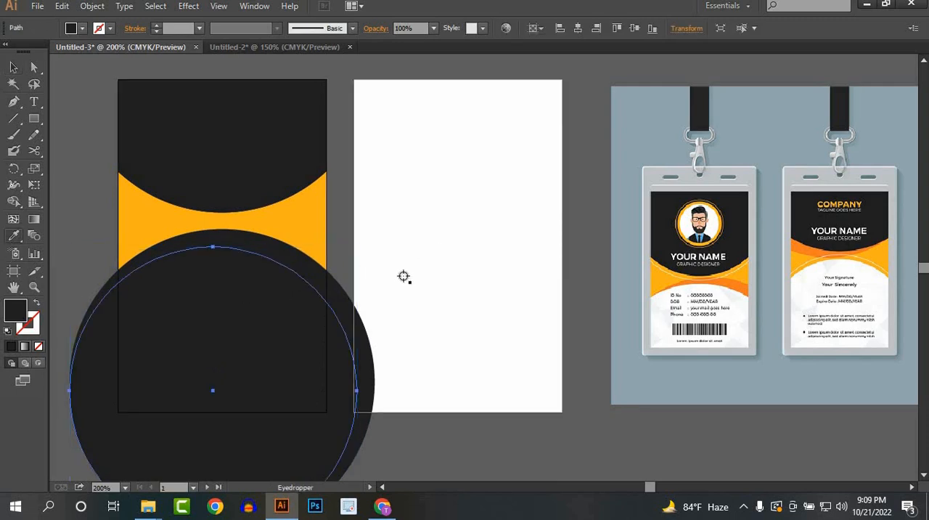
pyautogui.click(404, 276)
pyautogui.click(14, 67)
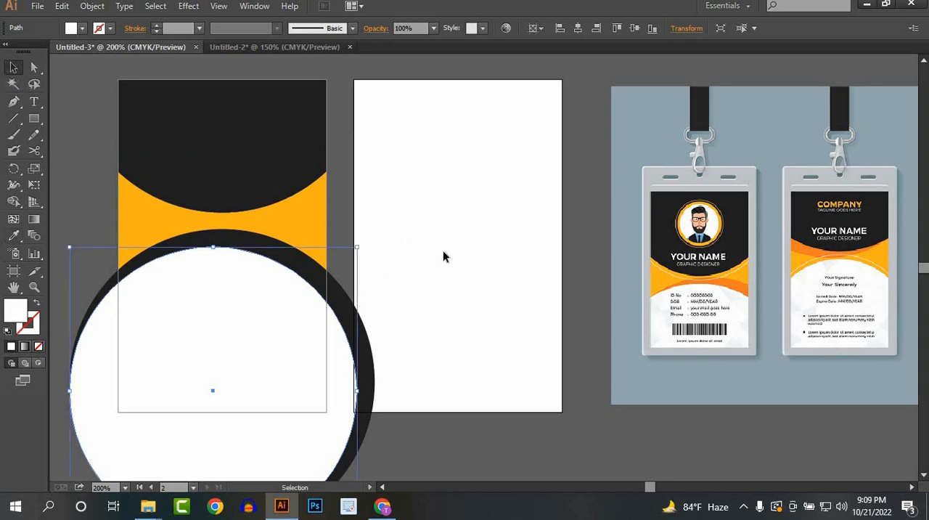
pyautogui.click(443, 257)
# Step: Fill the larger lower circle with the orange sampled from the front card's curved band in the reference mockup
pyautogui.click(367, 301)
pyautogui.click(13, 236)
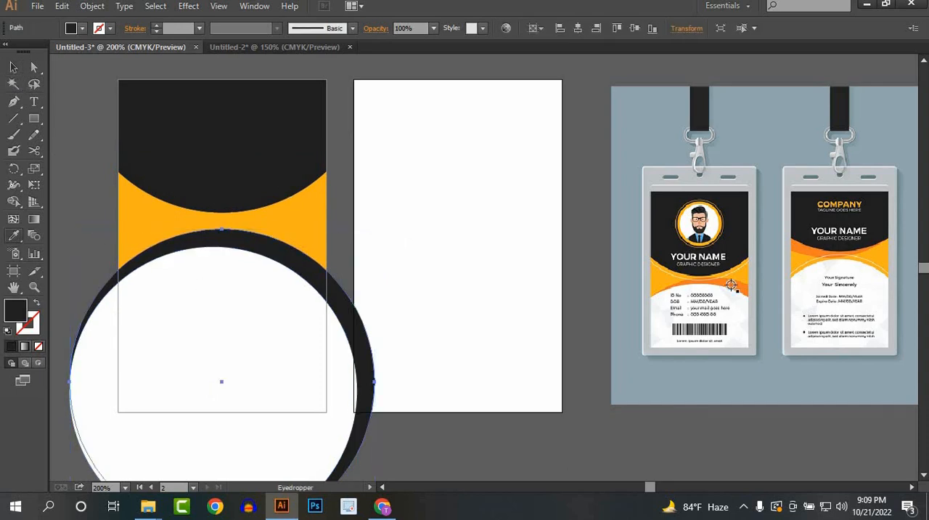
pyautogui.click(739, 286)
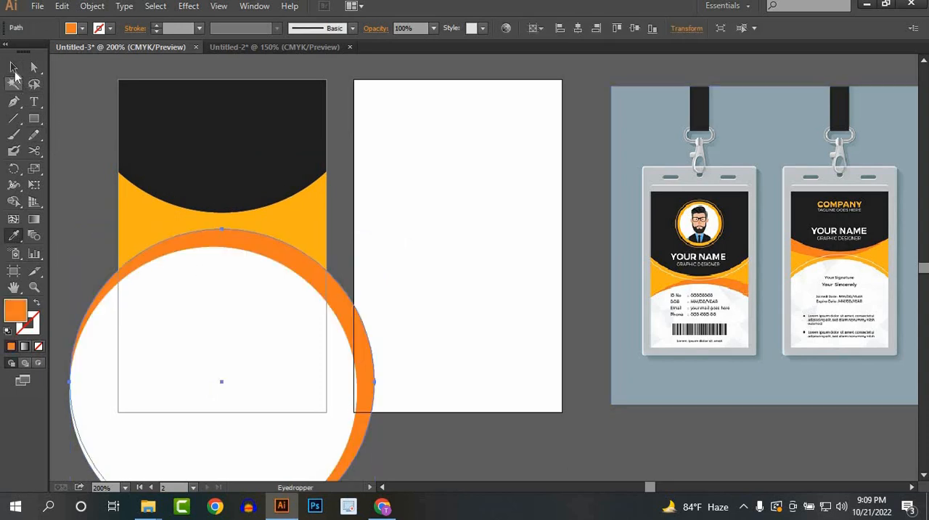
pyautogui.click(13, 67)
pyautogui.click(427, 265)
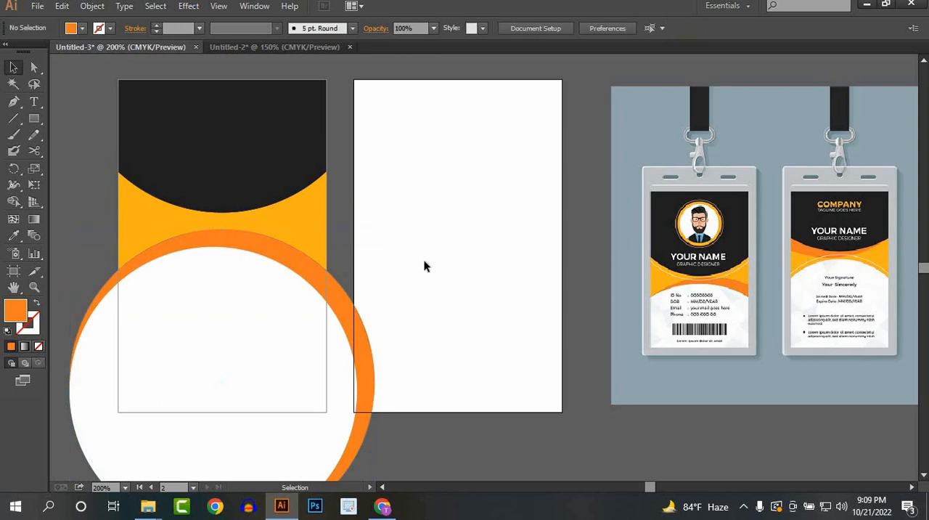
# Step: Enlarge the white circle slightly towards its upper left so the orange crescent tapers off at the card's left edge
pyautogui.click(122, 295)
pyautogui.moveTo(69, 249); pyautogui.dragTo(352, 245)
pyautogui.click(388, 232)
pyautogui.press('space')
pyautogui.moveTo(774, 308); pyautogui.dragTo(529, 303)
pyautogui.click(309, 311)
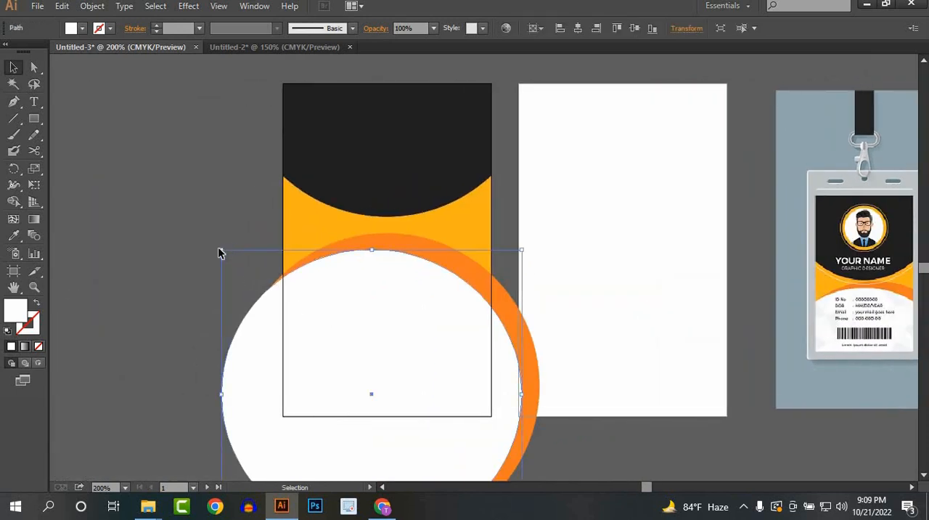
pyautogui.moveTo(221, 249); pyautogui.dragTo(220, 248)
pyautogui.click(680, 276)
# Step: Draw a white rectangle across the first artboard's full width from mid-header to its bottom edge, and send it to the back
pyautogui.press('space')
pyautogui.moveTo(597, 272); pyautogui.dragTo(398, 202)
pyautogui.scroll(-1, 533, 262)
pyautogui.press('space')
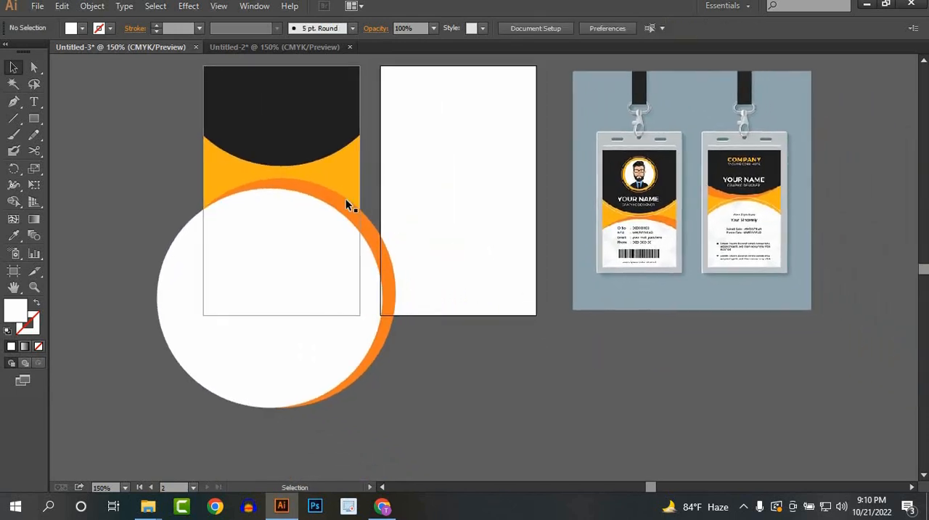
pyautogui.click(35, 120)
pyautogui.moveTo(204, 125); pyautogui.dragTo(349, 307)
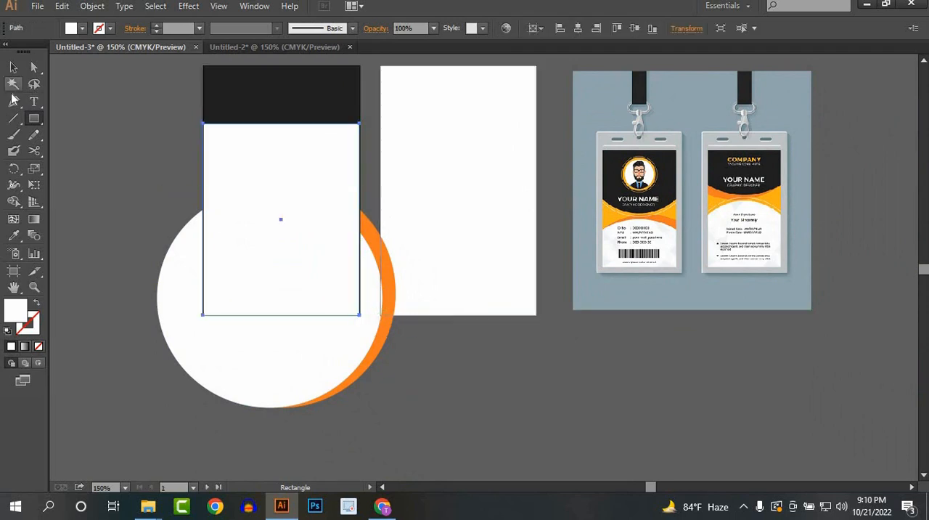
pyautogui.click(12, 68)
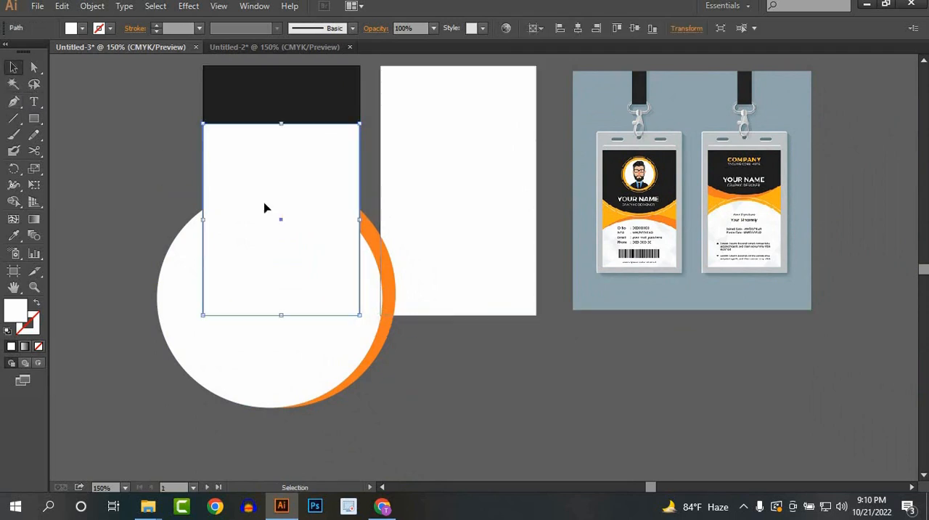
pyautogui.rightClick(265, 210)
pyautogui.moveTo(329, 398)
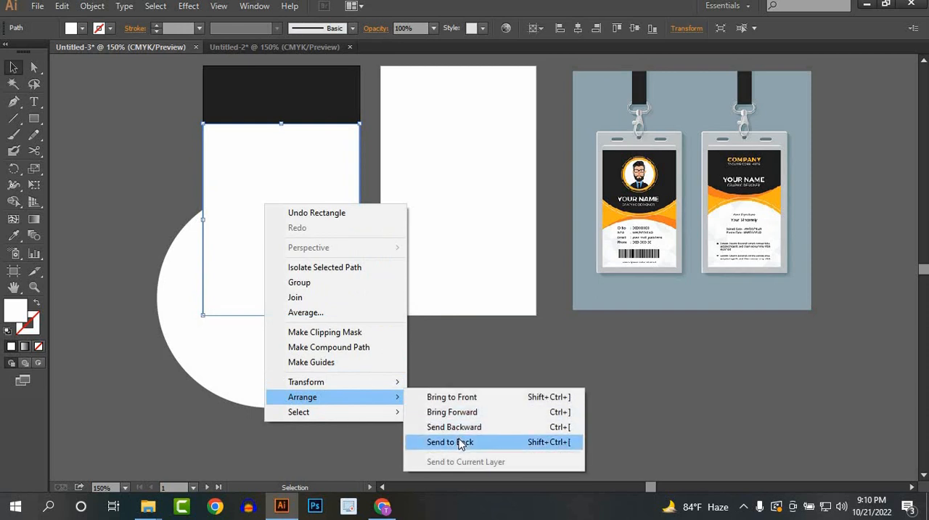
pyautogui.click(457, 443)
# Step: Trim the white and orange circles to the first artboard's edges with the Shape Builder tool, removing the parts outside the card
pyautogui.moveTo(396, 192); pyautogui.dragTo(100, 333)
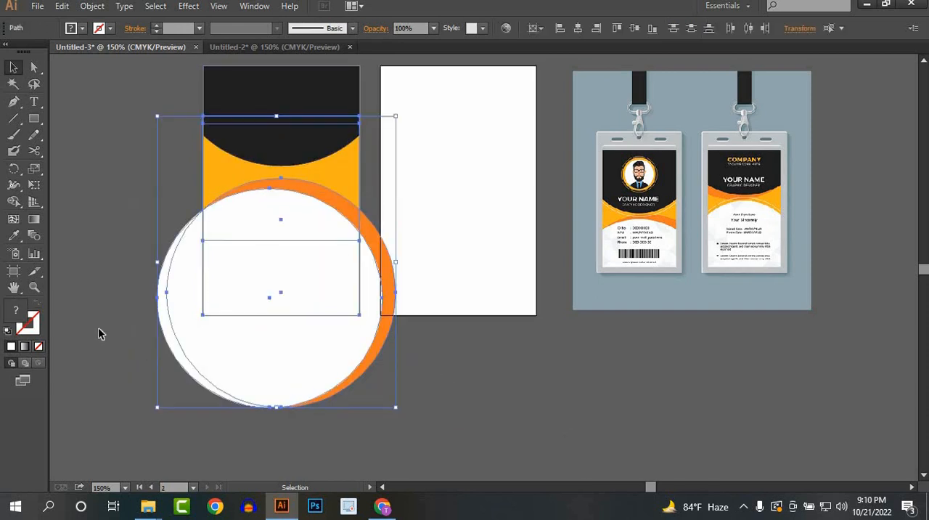
pyautogui.click(14, 202)
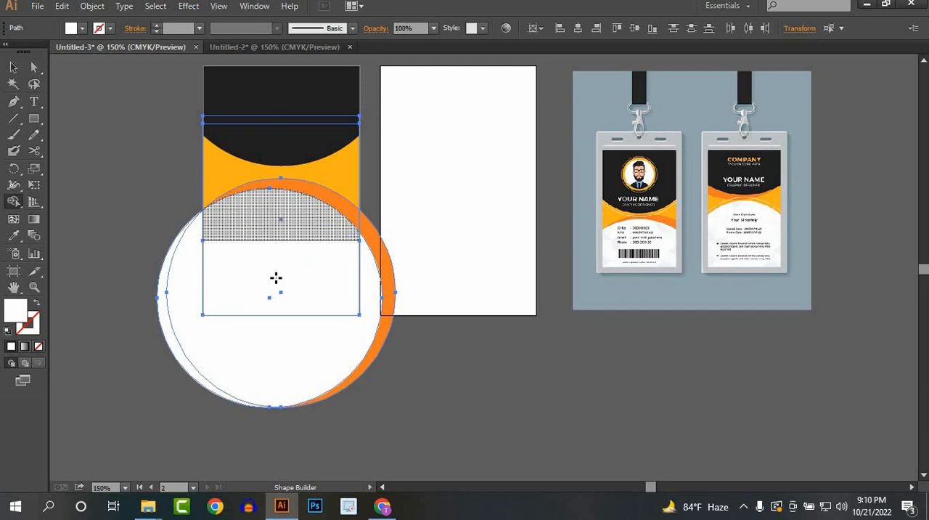
pyautogui.moveTo(276, 277)
pyautogui.mouseDown()
pyautogui.moveTo(290, 427)
pyautogui.moveTo(311, 429)
pyautogui.mouseUp()
pyautogui.keyDown('alt'); pyautogui.click(163, 282); pyautogui.keyUp('alt')
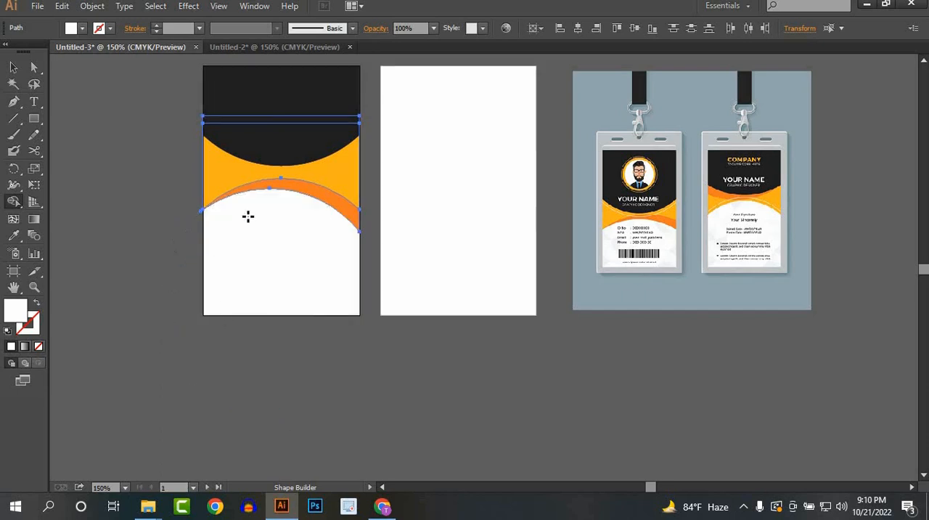
pyautogui.click(13, 67)
pyautogui.click(414, 178)
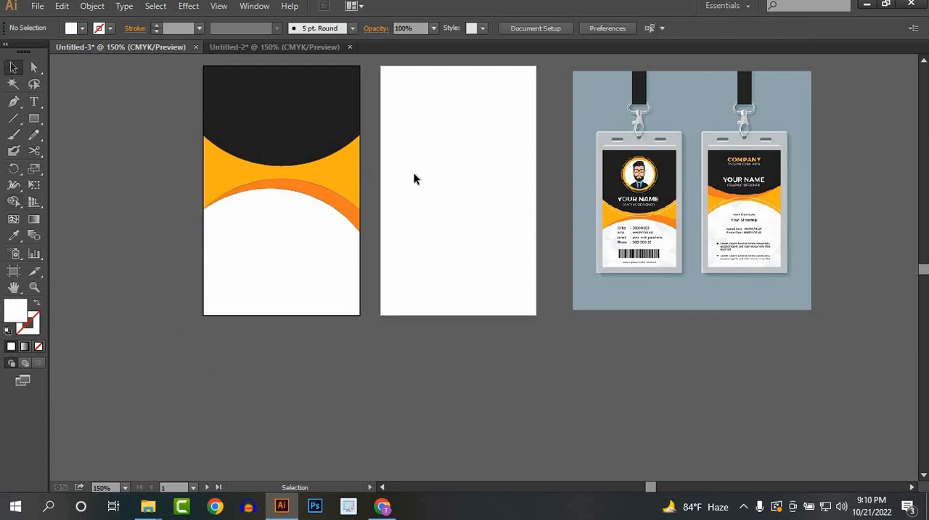
# Step: Examine the curved bands, thin white arc and contact details on the reference mockup's front card
pyautogui.moveTo(415, 178); pyautogui.dragTo(387, 260)
pyautogui.scroll(1, 282, 276)
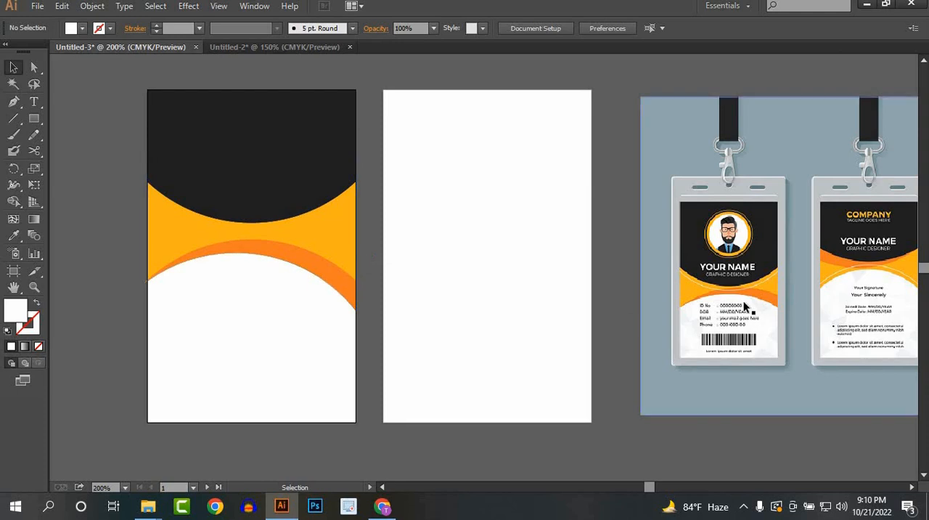
pyautogui.moveTo(416, 342); pyautogui.dragTo(416, 305)
pyautogui.scroll(2, 764, 315)
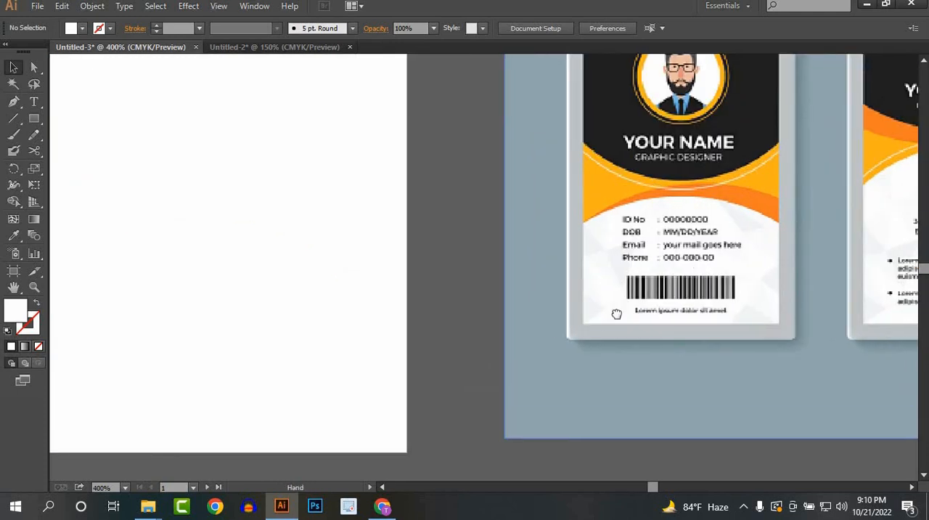
pyautogui.moveTo(616, 312); pyautogui.dragTo(522, 365)
pyautogui.scroll(2, 664, 322)
pyautogui.scroll(-1, 628, 315)
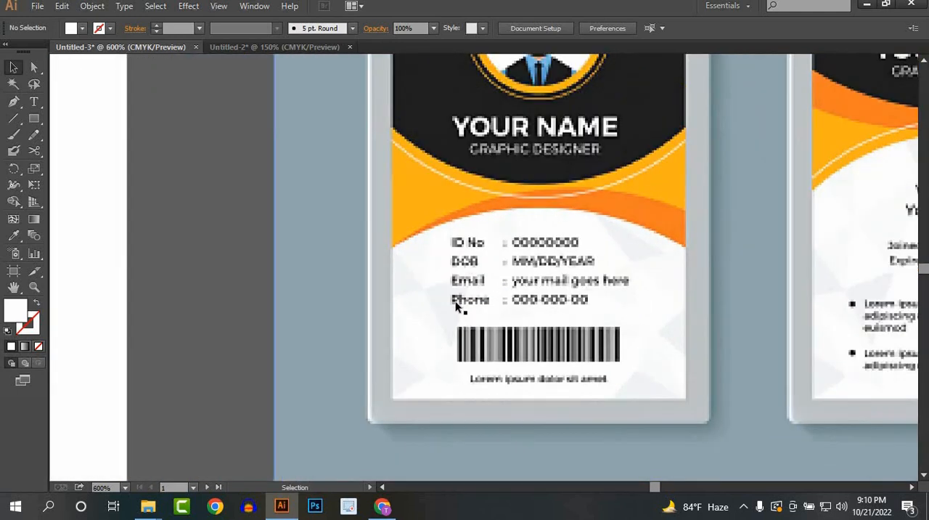
pyautogui.scroll(-2, 491, 369)
pyautogui.moveTo(491, 369); pyautogui.dragTo(741, 426)
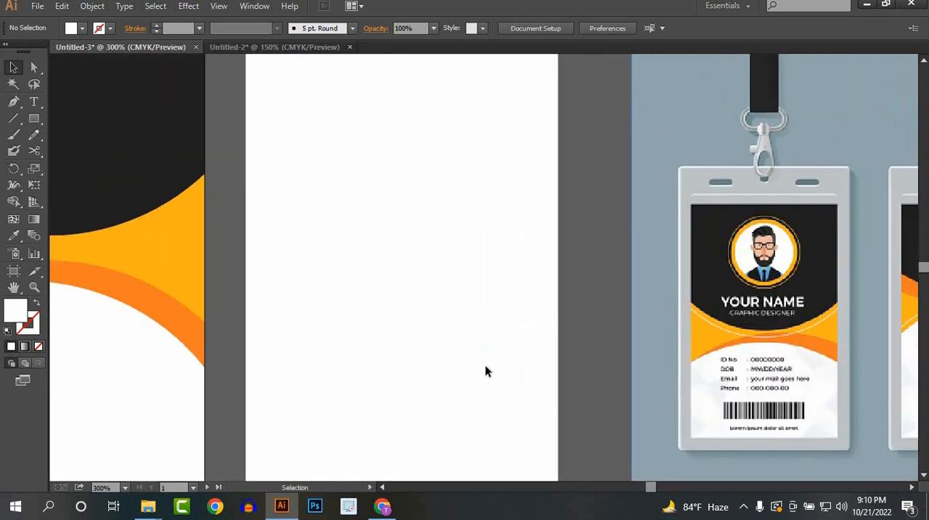
# Step: Duplicate the dark curved header shape on the first artboard and place the copy slightly below the original
pyautogui.moveTo(586, 372); pyautogui.dragTo(625, 365)
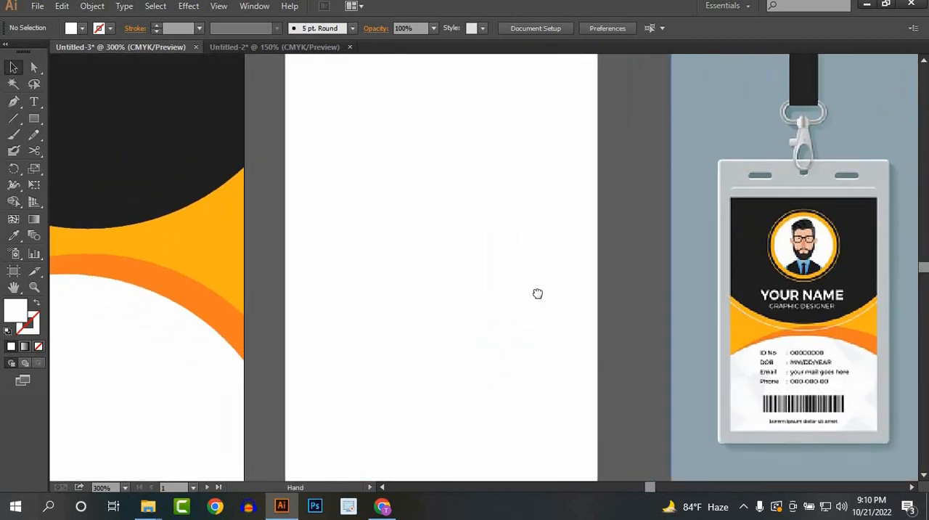
pyautogui.moveTo(243, 301); pyautogui.dragTo(360, 245)
pyautogui.scroll(-2, 427, 284)
pyautogui.scroll(1, 357, 244)
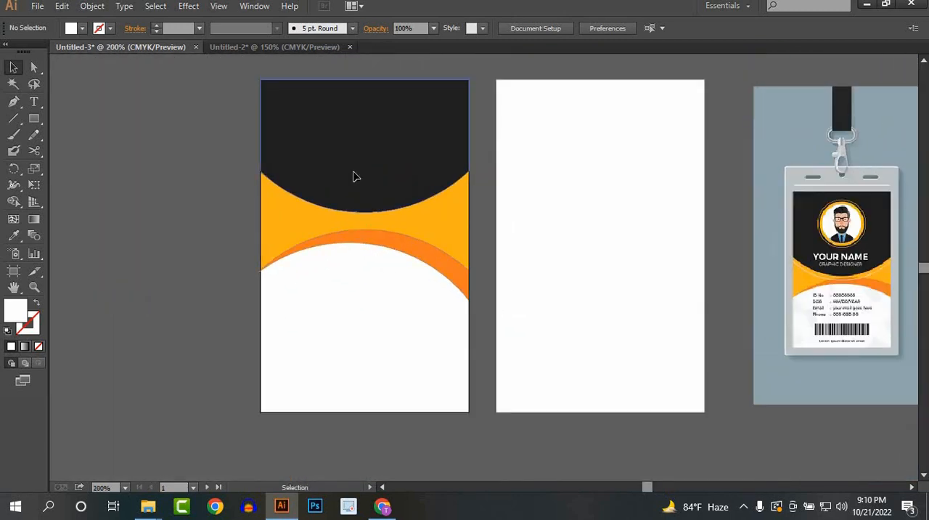
pyautogui.click(354, 174)
pyautogui.moveTo(355, 180); pyautogui.dragTo(356, 185)
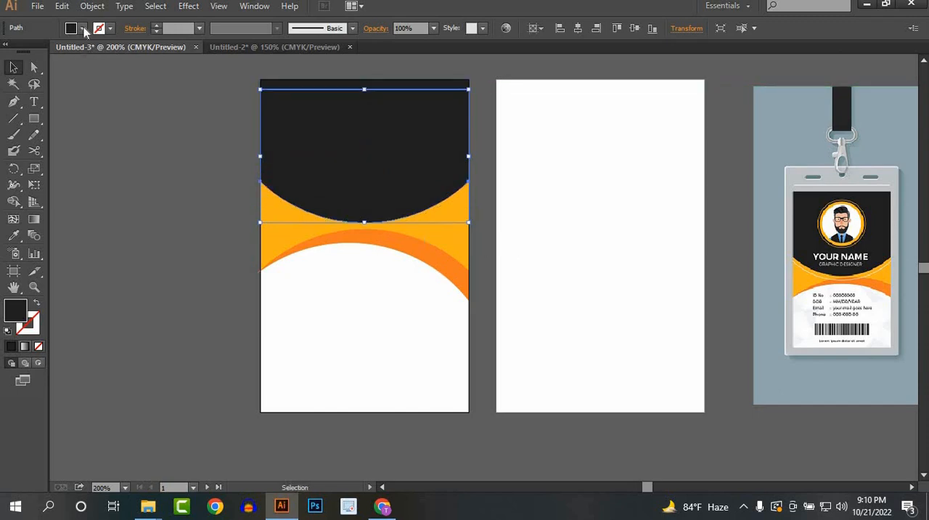
# Step: Remove the fill from the header copy and give it a white stroke
pyautogui.click(83, 29)
pyautogui.click(8, 51)
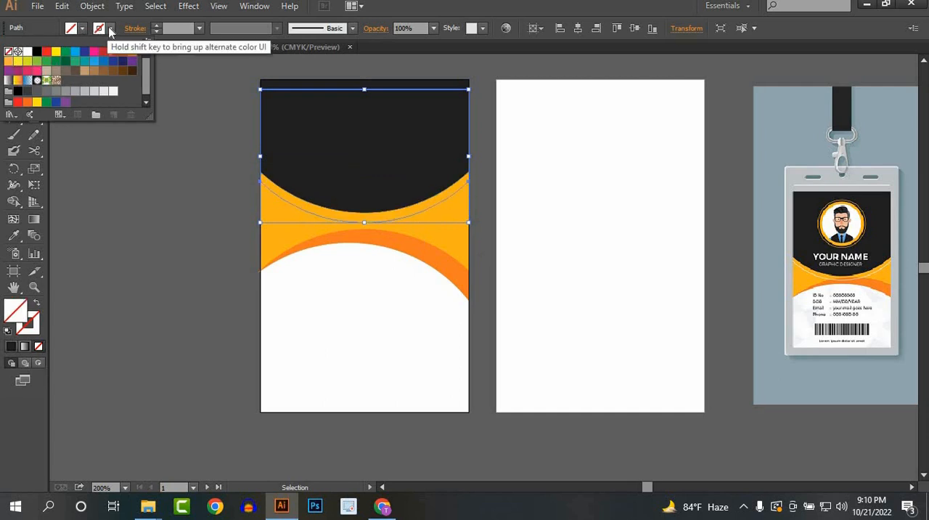
pyautogui.click(111, 30)
pyautogui.click(27, 52)
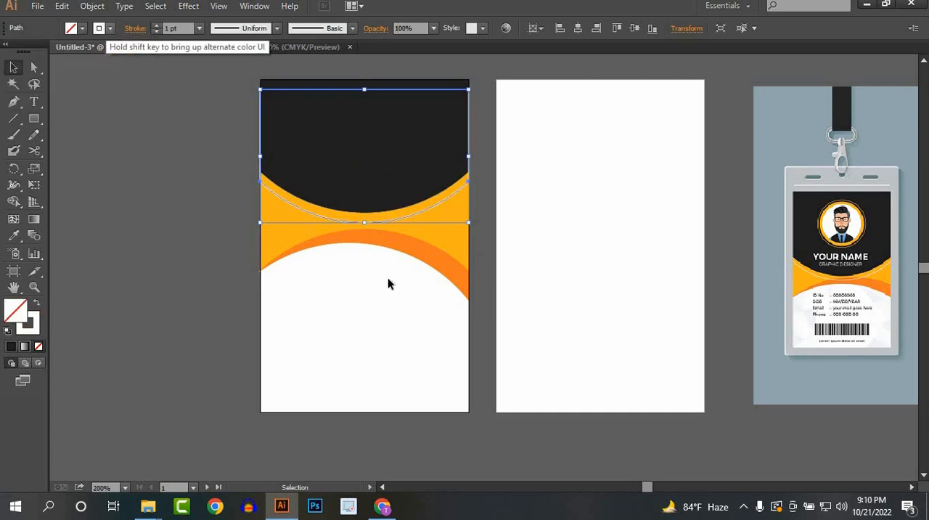
pyautogui.click(371, 302)
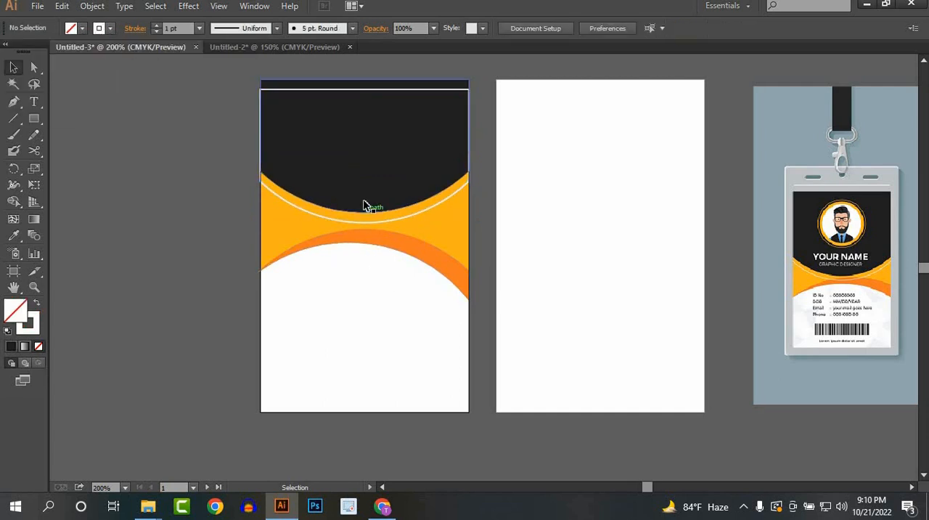
# Step: Nudge the lower curved shapes upward so the orange band's crest overlaps the white outline's lowest point
pyautogui.scroll(3, 325, 207)
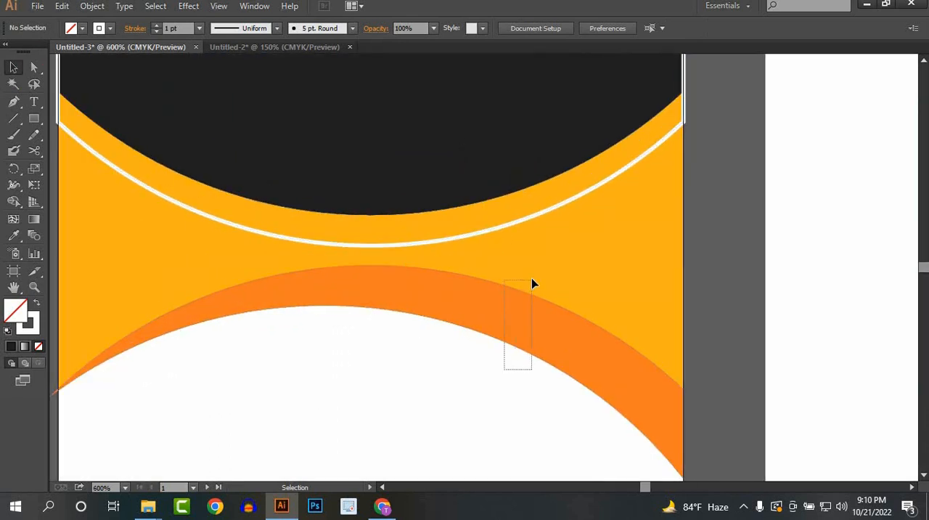
pyautogui.moveTo(532, 283); pyautogui.dragTo(532, 284)
pyautogui.press('Up')
pyautogui.press('Up')
pyautogui.press('Up')
pyautogui.press('Up')
pyautogui.press('Up')
pyautogui.press('Up')
pyautogui.press('Up')
pyautogui.press('Up')
pyautogui.press('Up')
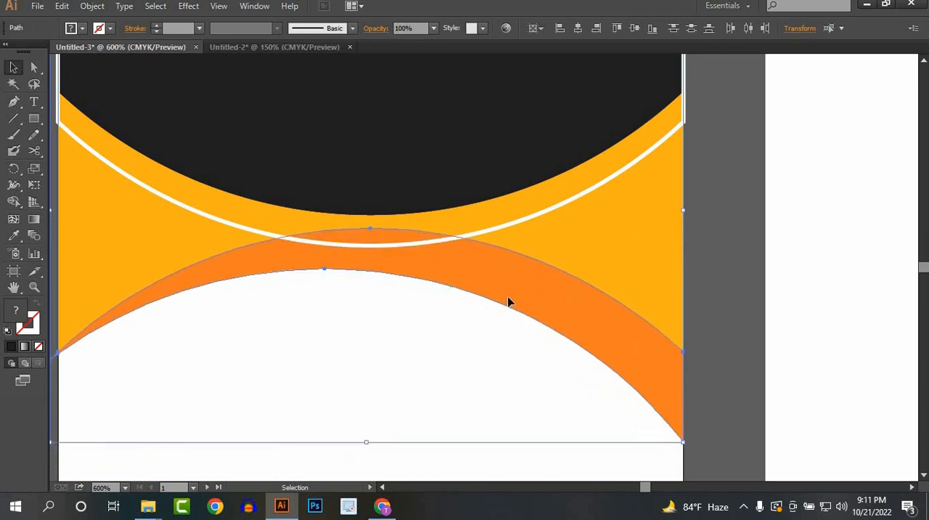
pyautogui.click(715, 221)
# Step: Enlarge the white outline from its centre past both card edges, and nudge it up so its arc sits just below the header
pyautogui.moveTo(720, 226); pyautogui.dragTo(416, 225)
pyautogui.scroll(-1, 430, 226)
pyautogui.scroll(1, 356, 196)
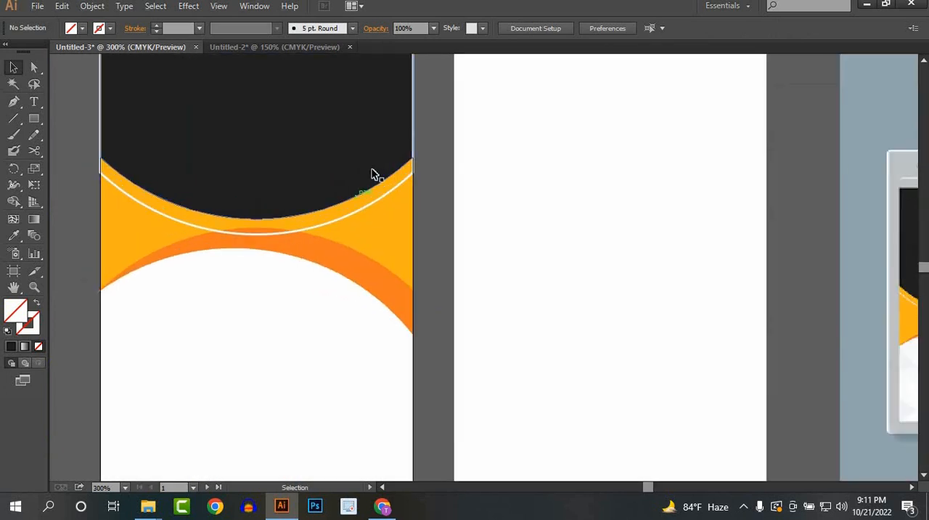
pyautogui.click(413, 123)
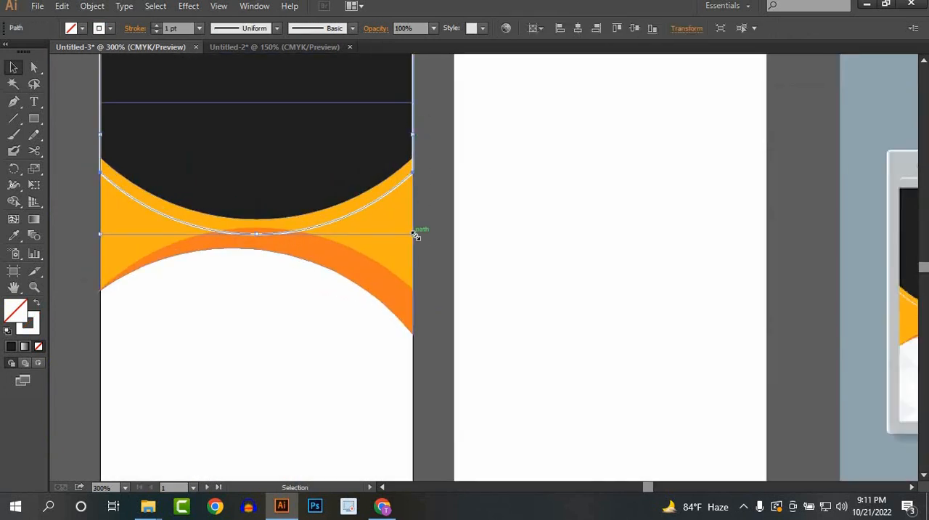
pyautogui.moveTo(416, 236); pyautogui.dragTo(434, 244)
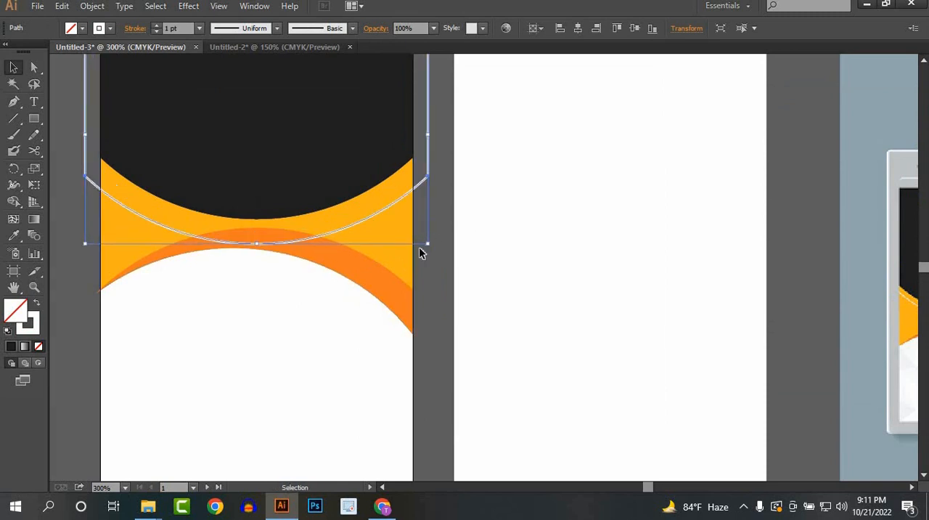
pyautogui.press('Up')
pyautogui.press('Up')
pyautogui.press('Up')
pyautogui.press('Up')
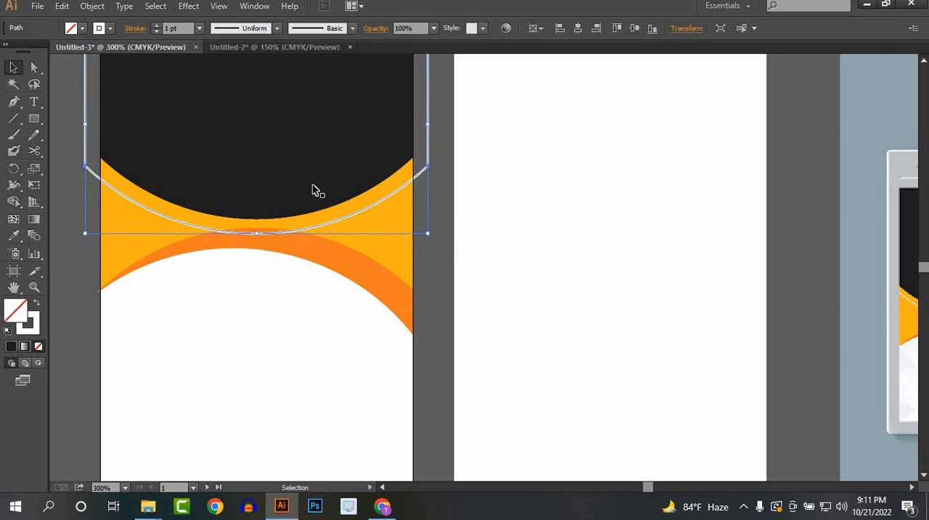
# Step: Expand the white outline into shapes with both Fill and Stroke enabled
pyautogui.click(92, 6)
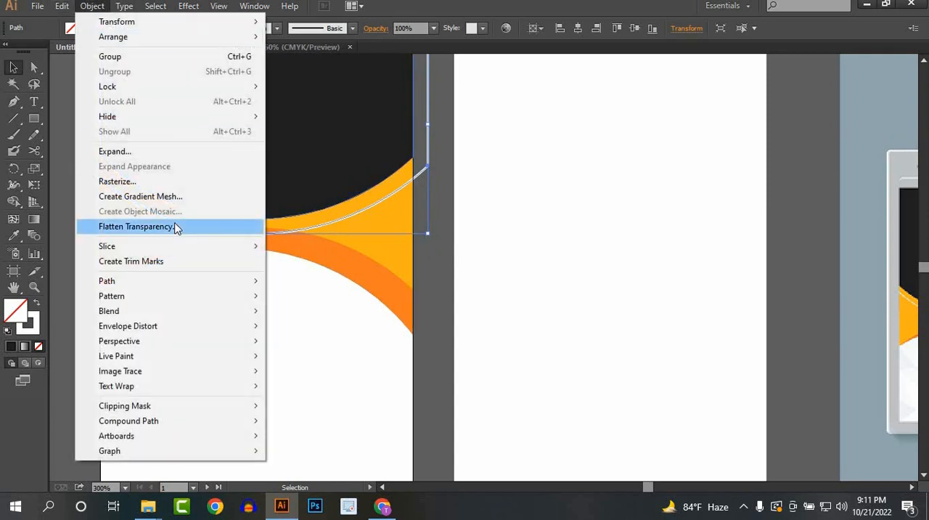
pyautogui.click(116, 151)
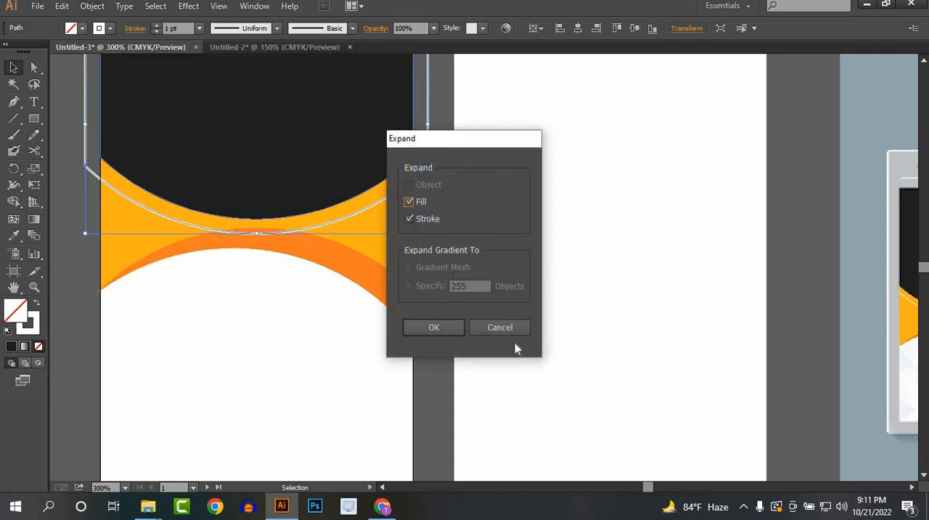
pyautogui.click(443, 330)
# Step: Remove the expanded outline's parts outside the card with the Shape Builder tool, leaving only the white arc below the header
pyautogui.moveTo(470, 226); pyautogui.dragTo(173, 177)
pyautogui.click(13, 203)
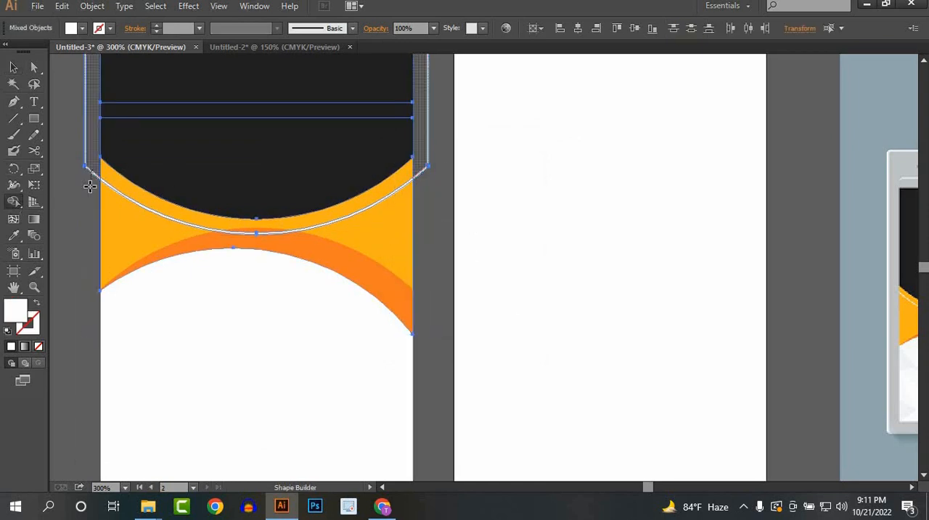
pyautogui.keyDown('alt'); pyautogui.click(85, 188); pyautogui.keyUp('alt')
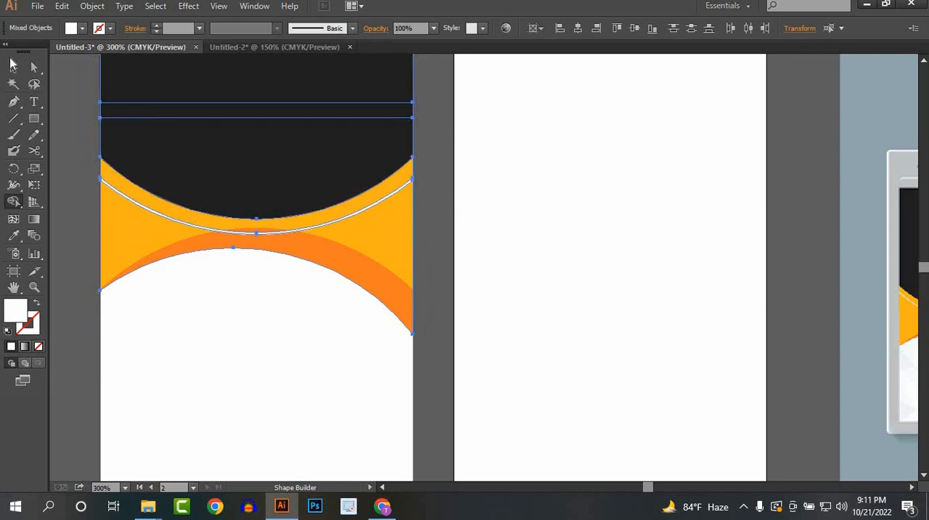
pyautogui.click(12, 67)
pyautogui.click(571, 257)
pyautogui.hotkey('ctrl', '-')
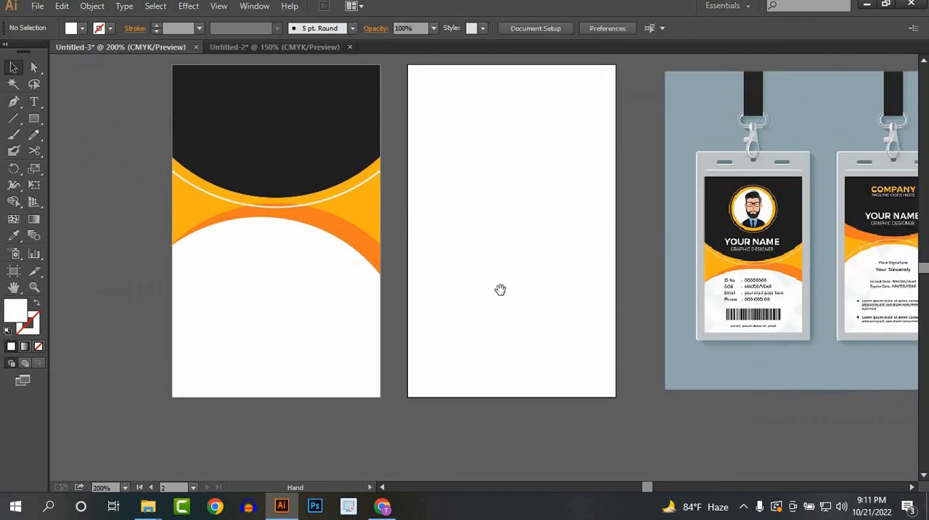
# Step: Examine the circular portrait frame and name text on the reference mockup's front card
pyautogui.moveTo(500, 288)
pyautogui.mouseDown()
pyautogui.moveTo(409, 279)
pyautogui.moveTo(500, 275)
pyautogui.mouseUp()
pyautogui.scroll(-1, 440, 277)
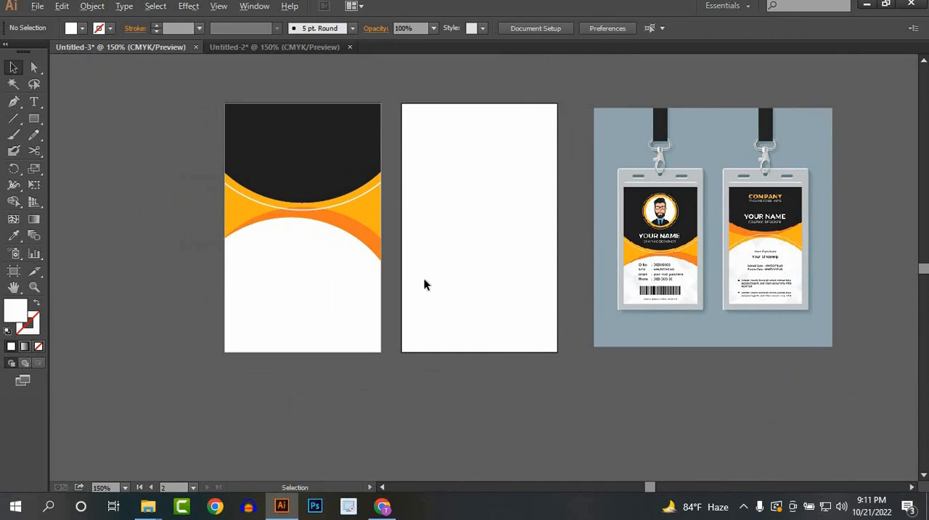
pyautogui.scroll(1, 424, 279)
pyautogui.moveTo(404, 294); pyautogui.dragTo(387, 399)
pyautogui.click(721, 290)
pyautogui.scroll(2, 719, 294)
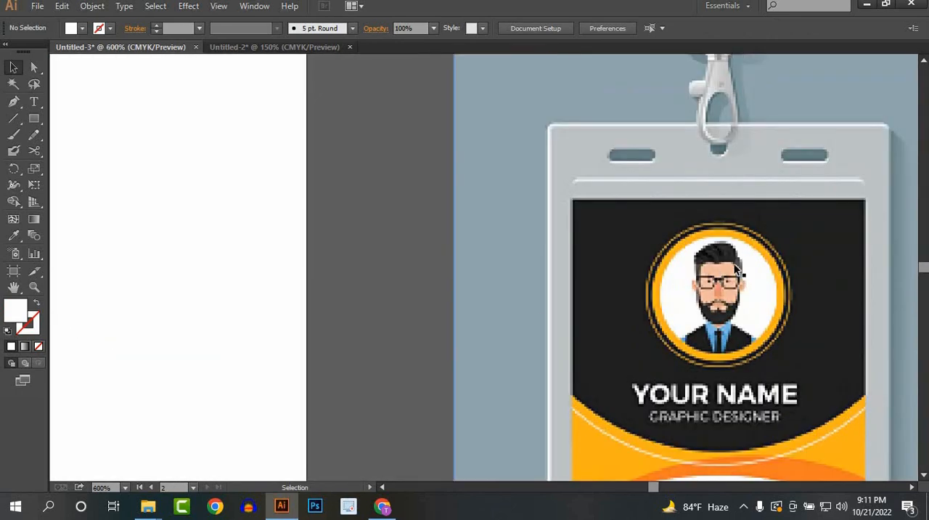
# Step: Draw a white circle with the Ellipse tool, centred in the black header of the front card
pyautogui.scroll(-1, 538, 282)
pyautogui.scroll(-1, 407, 281)
pyautogui.moveTo(406, 280)
pyautogui.mouseDown()
pyautogui.moveTo(596, 286)
pyautogui.moveTo(681, 314)
pyautogui.mouseUp()
pyautogui.scroll(-1, 385, 284)
pyautogui.moveTo(400, 278); pyautogui.dragTo(435, 278)
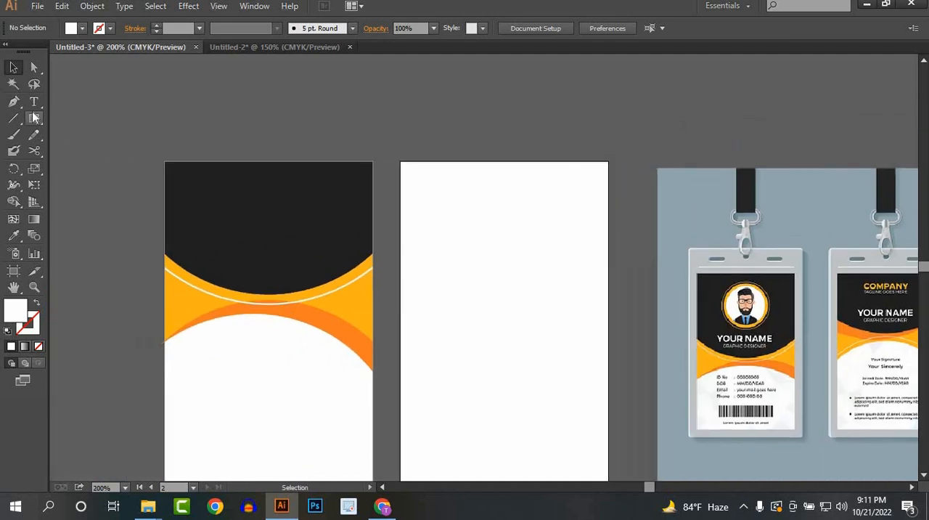
pyautogui.moveTo(34, 118); pyautogui.dragTo(65, 166)
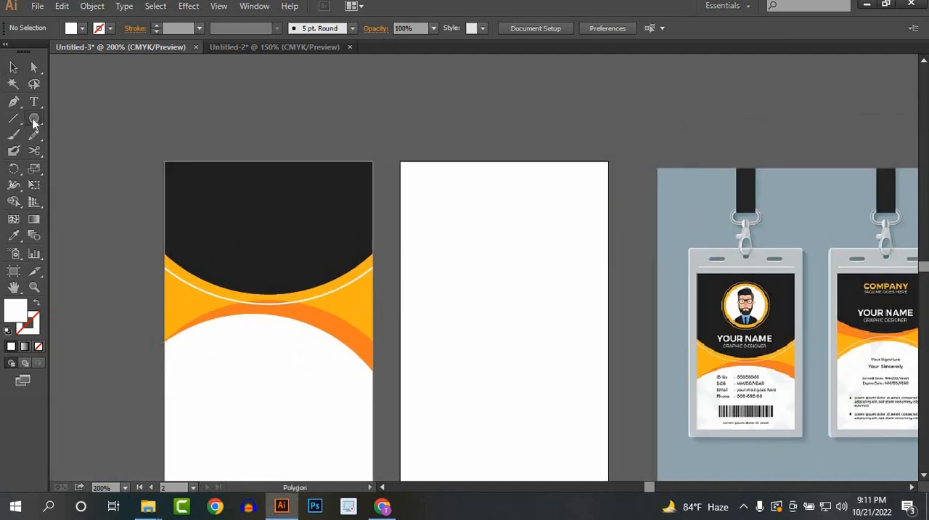
pyautogui.moveTo(33, 124); pyautogui.dragTo(65, 150)
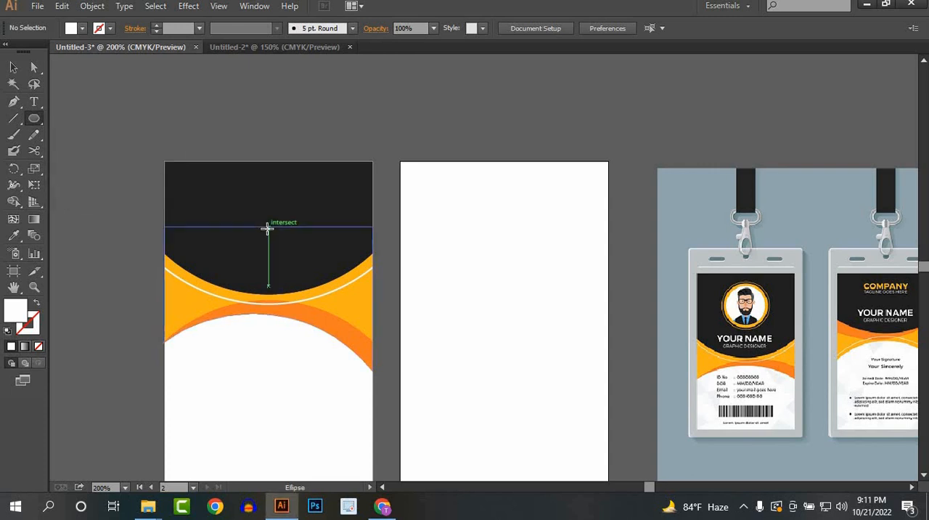
pyautogui.moveTo(268, 226); pyautogui.dragTo(294, 265)
pyautogui.press('v')
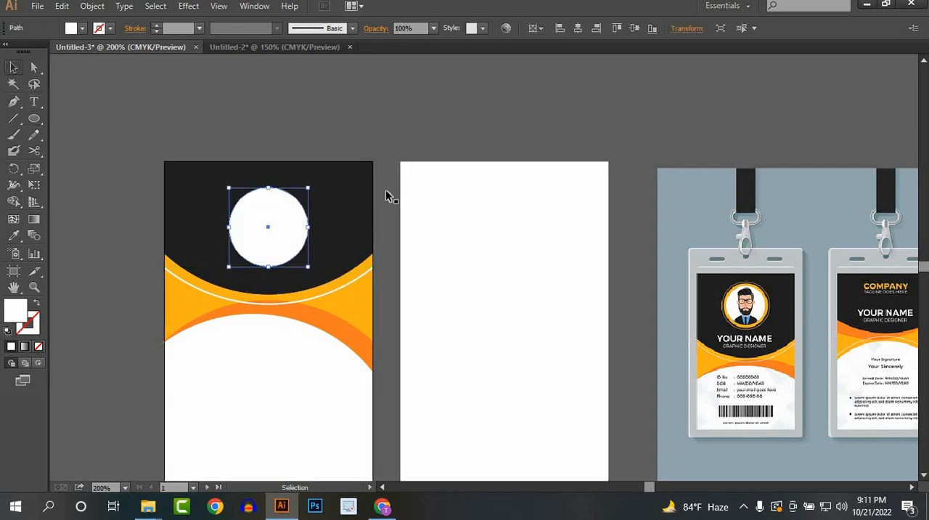
# Step: Give the header circle a 1 pt orange stroke and no fill
pyautogui.click(109, 28)
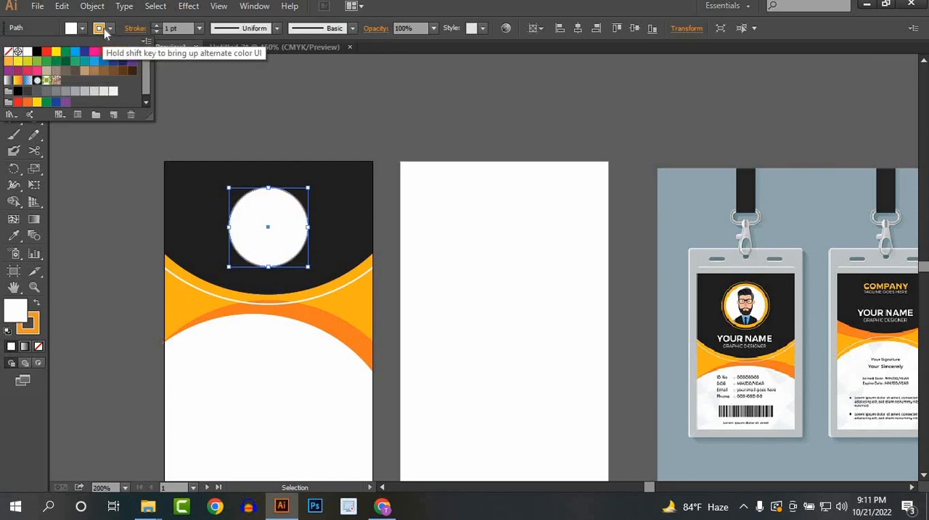
pyautogui.click(107, 30)
pyautogui.click(84, 29)
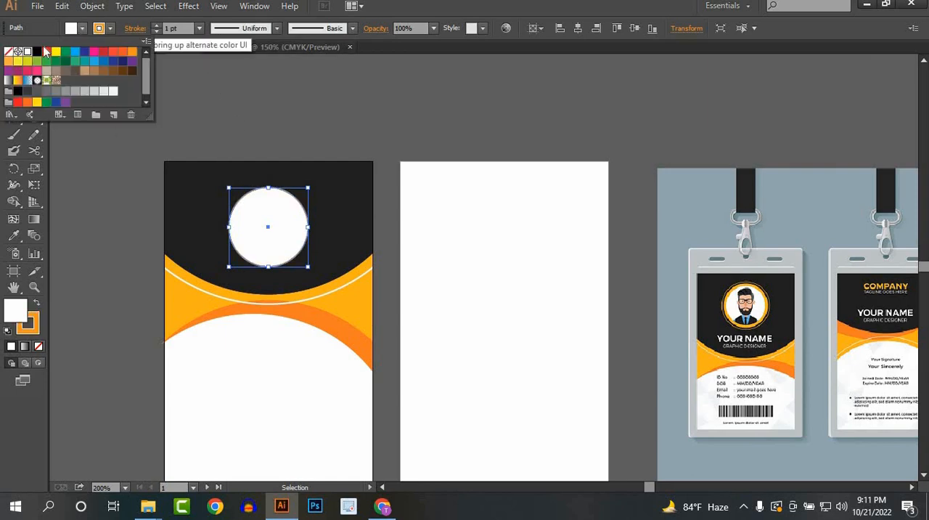
pyautogui.click(10, 60)
pyautogui.click(323, 113)
pyautogui.click(323, 114)
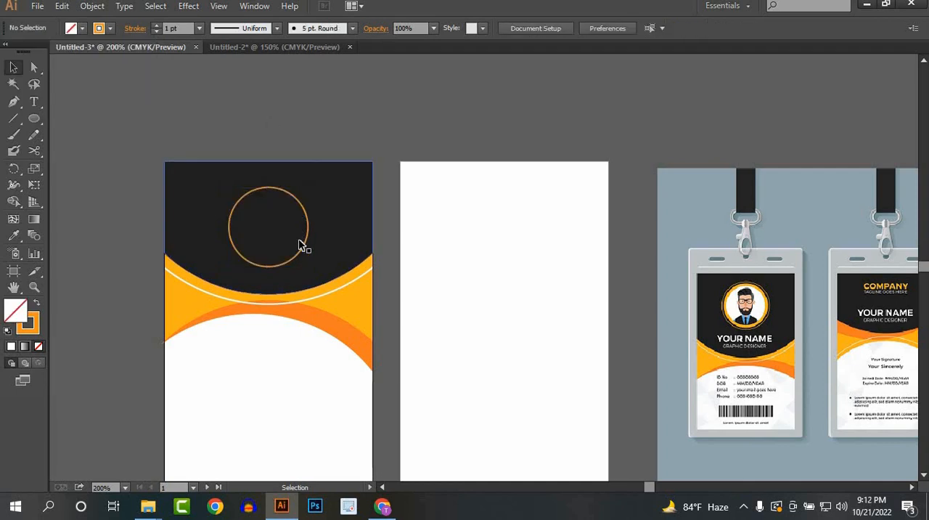
# Step: Duplicate the orange ring in place and shrink the copy from its centre to sit inside the original
pyautogui.click(308, 247)
pyautogui.press('ctrl')
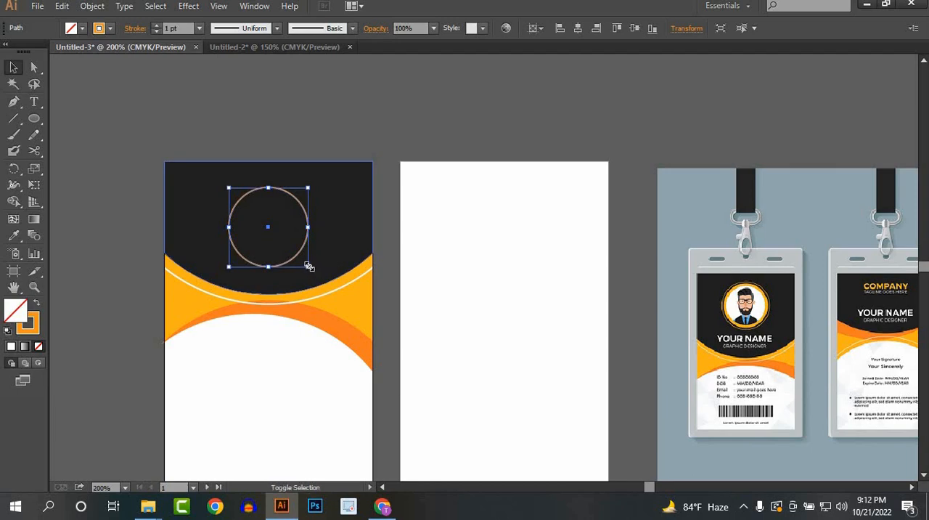
pyautogui.moveTo(309, 266); pyautogui.dragTo(306, 263)
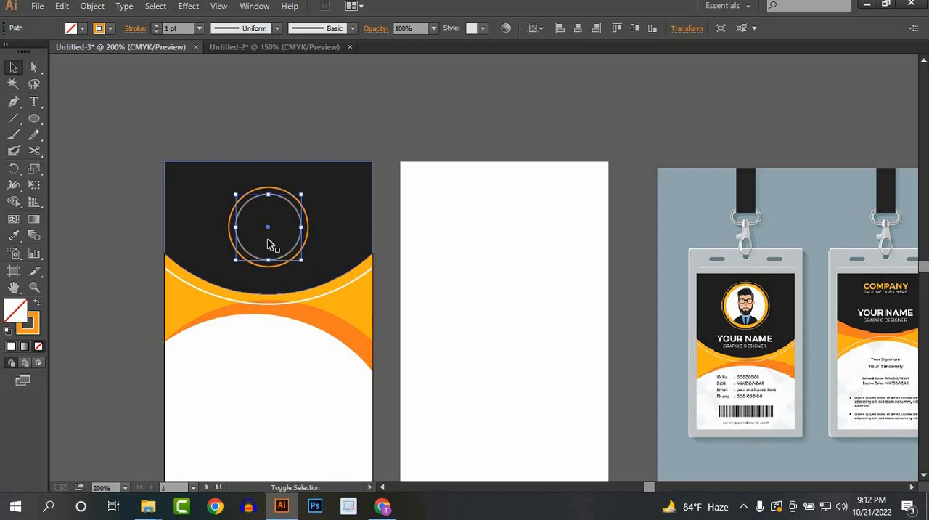
# Step: Fill the inner circle with orange and remove its stroke
pyautogui.click(82, 28)
pyautogui.click(134, 53)
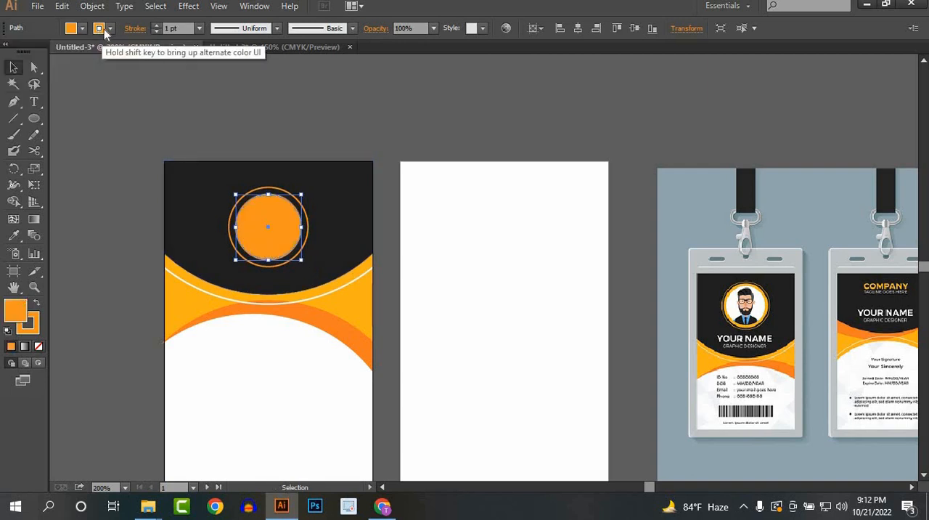
pyautogui.click(105, 30)
pyautogui.click(15, 51)
pyautogui.click(328, 116)
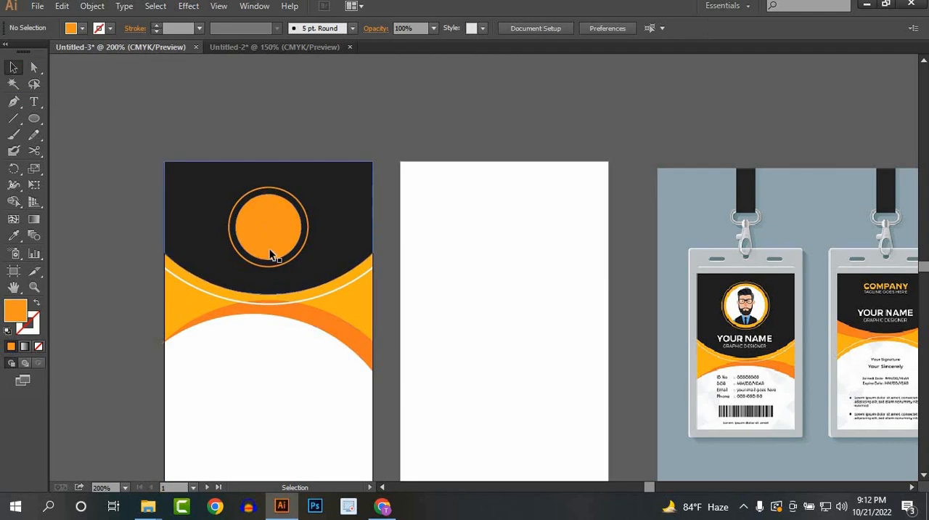
# Step: Enlarge the orange disc from its centre, leaving only a narrow black gap inside the ring
pyautogui.scroll(3, 271, 249)
pyautogui.click(252, 221)
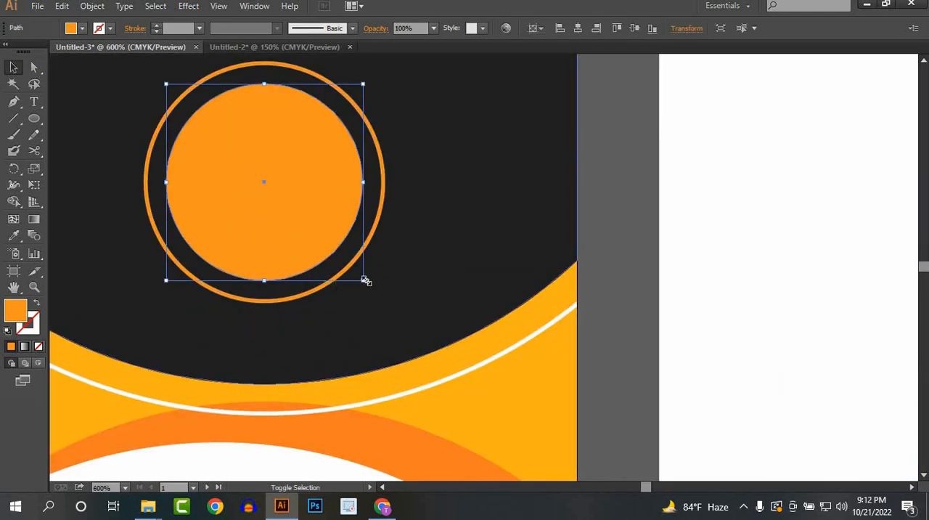
pyautogui.moveTo(365, 280); pyautogui.dragTo(378, 294)
# Step: Duplicate the orange disc in place, scale the copy from its centre to about 15 mm, and fill it blue
pyautogui.press('a')
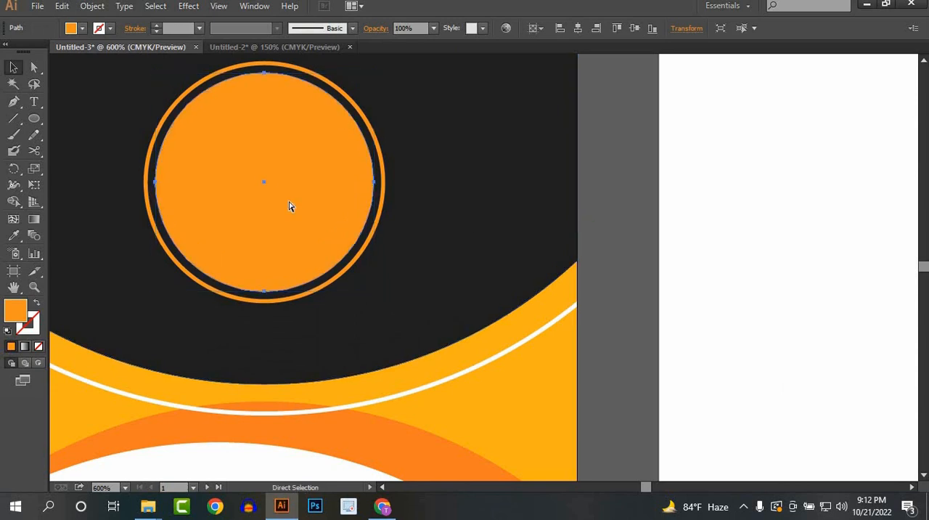
pyautogui.press('v')
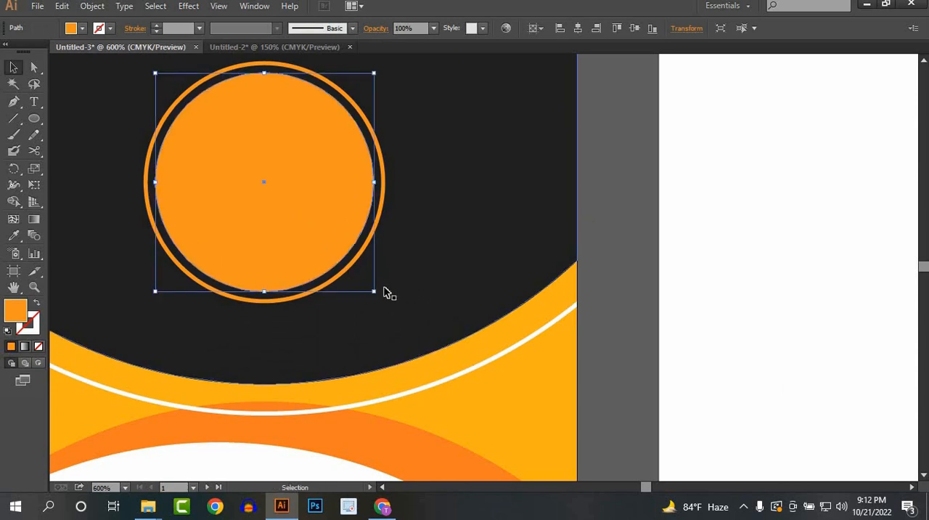
pyautogui.moveTo(375, 291); pyautogui.dragTo(352, 276)
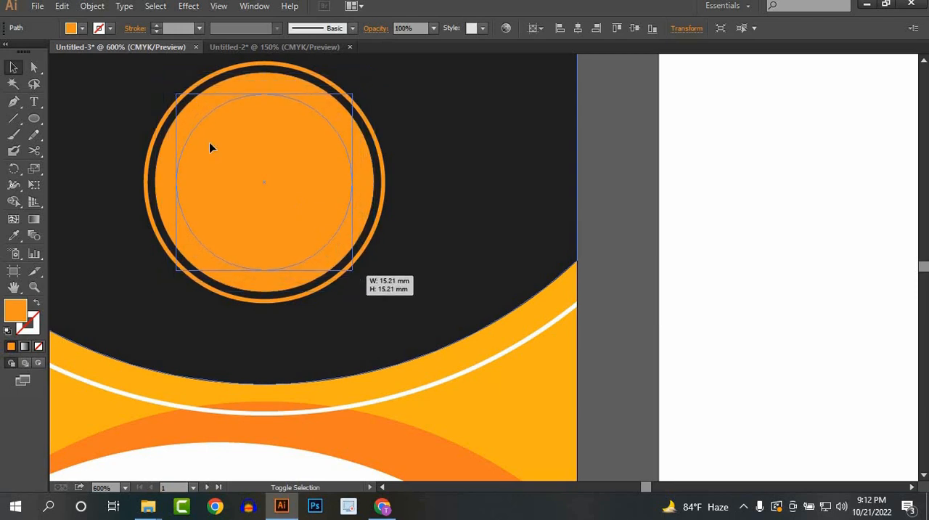
pyautogui.click(82, 28)
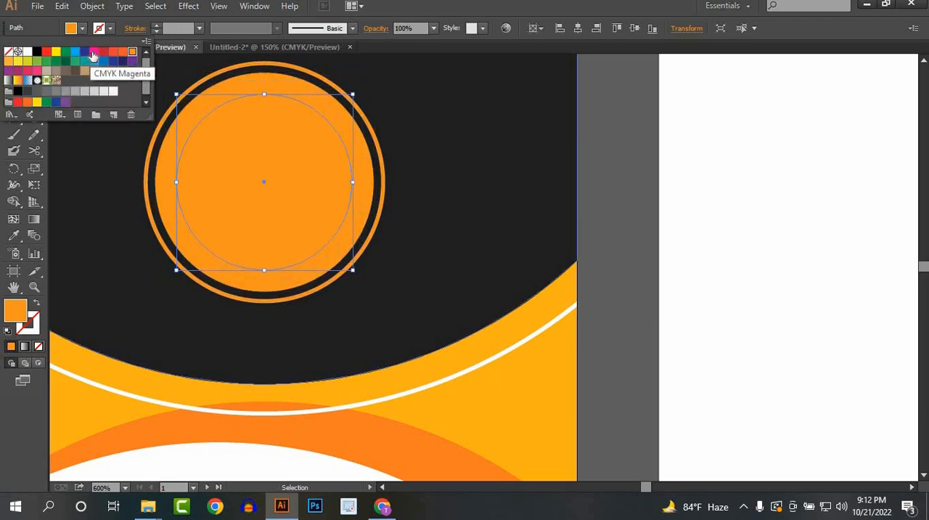
pyautogui.click(92, 55)
pyautogui.click(75, 51)
pyautogui.click(614, 251)
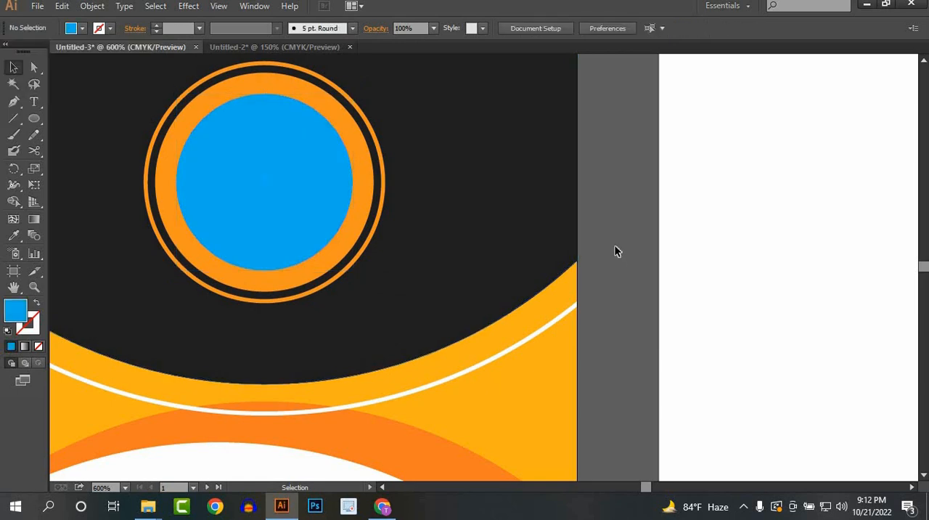
# Step: Enlarge the blue circle slightly from its centre to make the orange border around it thinner
pyautogui.scroll(-4, 614, 251)
pyautogui.scroll(2, 424, 231)
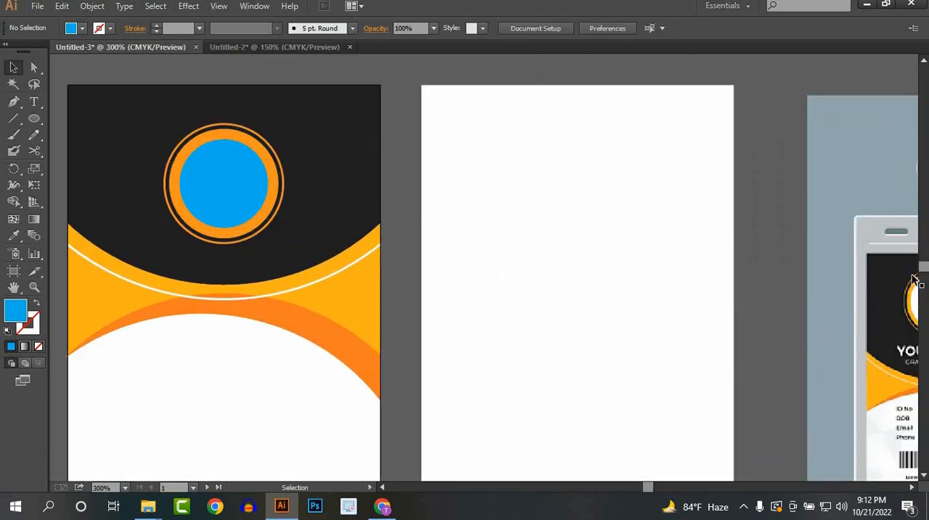
pyautogui.click(235, 182)
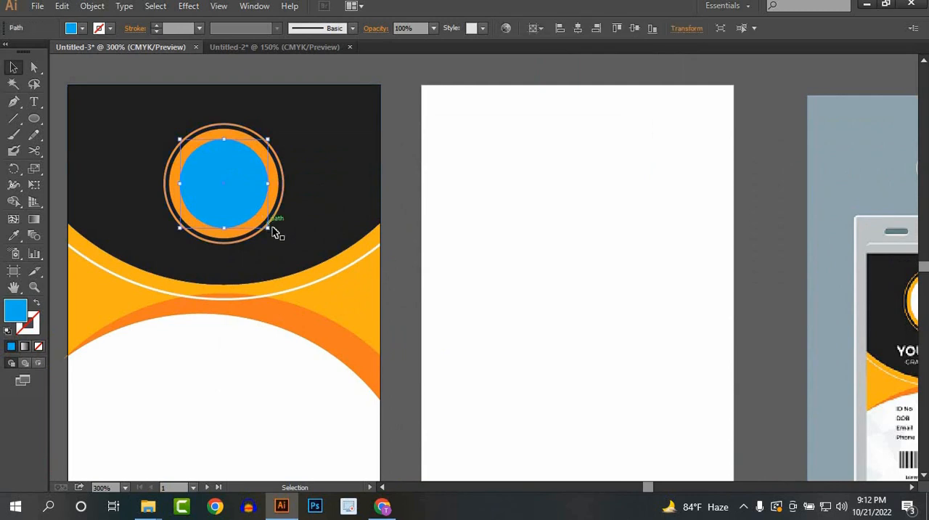
pyautogui.moveTo(270, 228); pyautogui.dragTo(275, 236)
pyautogui.click(414, 249)
# Step: Examine the white lower area and its faint geometric background on the reference mockup's front card
pyautogui.scroll(-2, 414, 244)
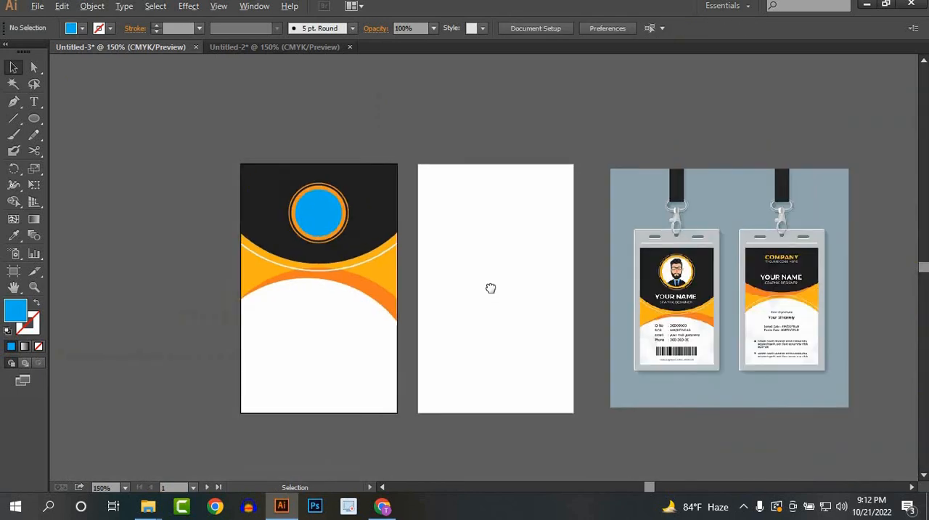
pyautogui.moveTo(490, 288); pyautogui.dragTo(422, 242)
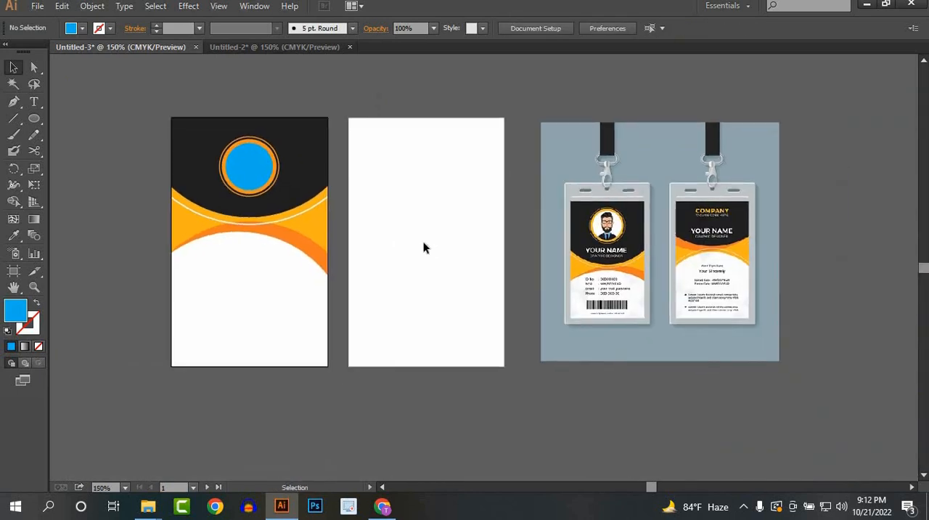
pyautogui.scroll(1, 241, 288)
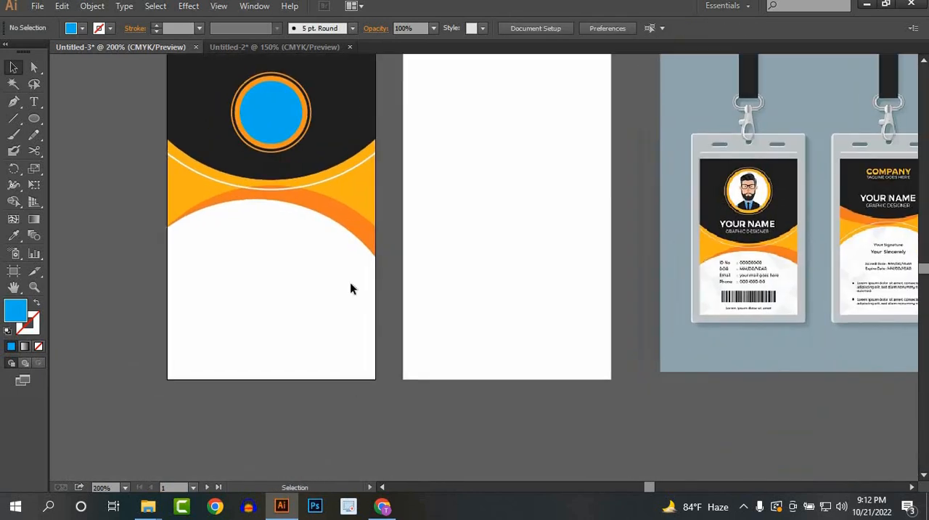
pyautogui.scroll(1, 350, 282)
pyautogui.scroll(-2, 339, 261)
pyautogui.scroll(2, 860, 262)
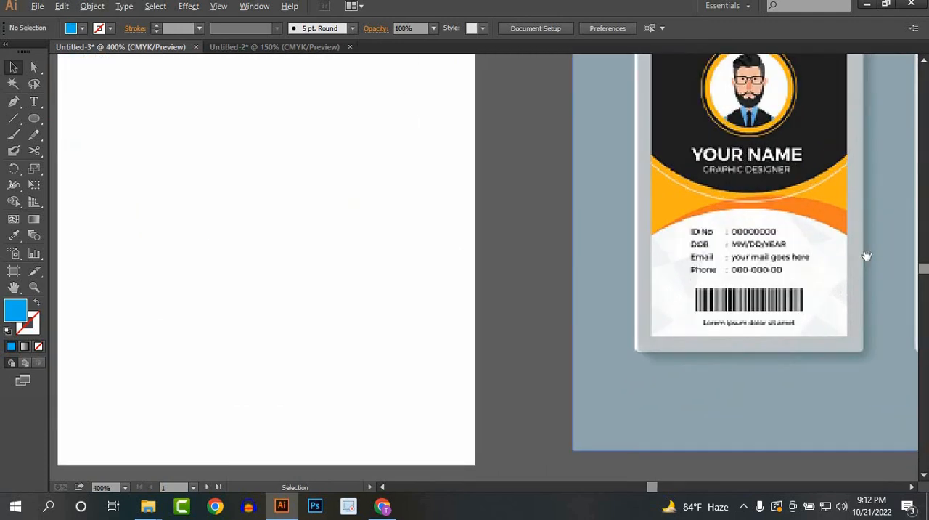
pyautogui.scroll(1, 729, 295)
pyautogui.scroll(3, 726, 292)
pyautogui.scroll(-3, 660, 291)
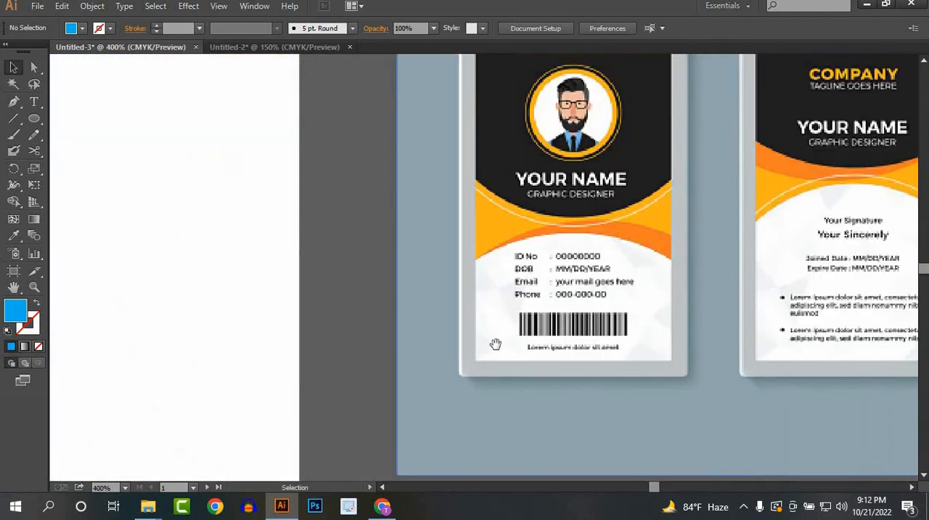
pyautogui.moveTo(496, 344); pyautogui.dragTo(528, 326)
pyautogui.scroll(-2, 469, 294)
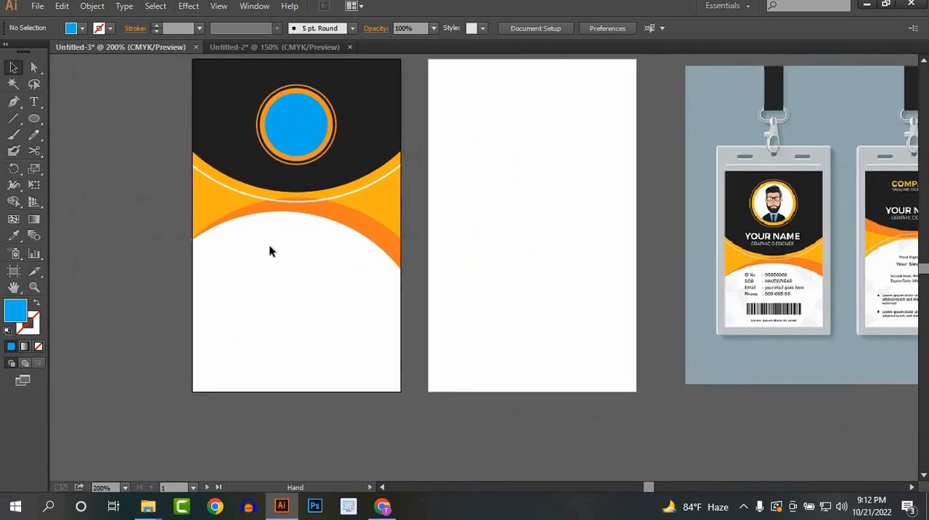
# Step: Draw a triangle with the Pen tool, its base about 10.5 mm long on the front card's lower right edge, pointing inward
pyautogui.click(13, 101)
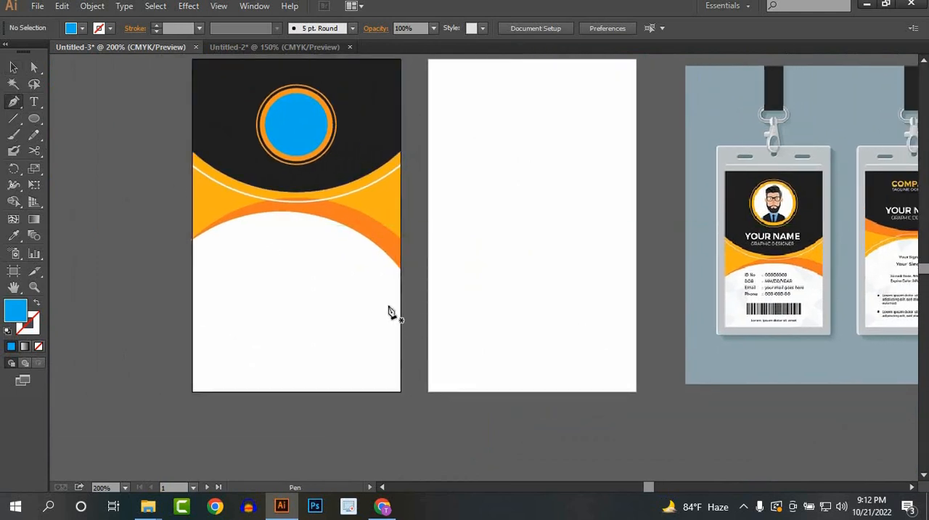
pyautogui.click(361, 322)
pyautogui.click(400, 347)
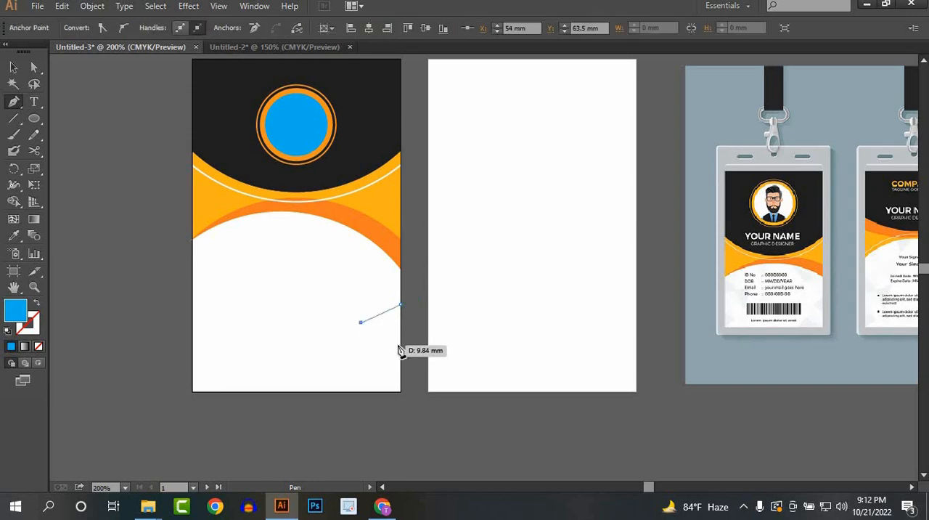
pyautogui.click(401, 305)
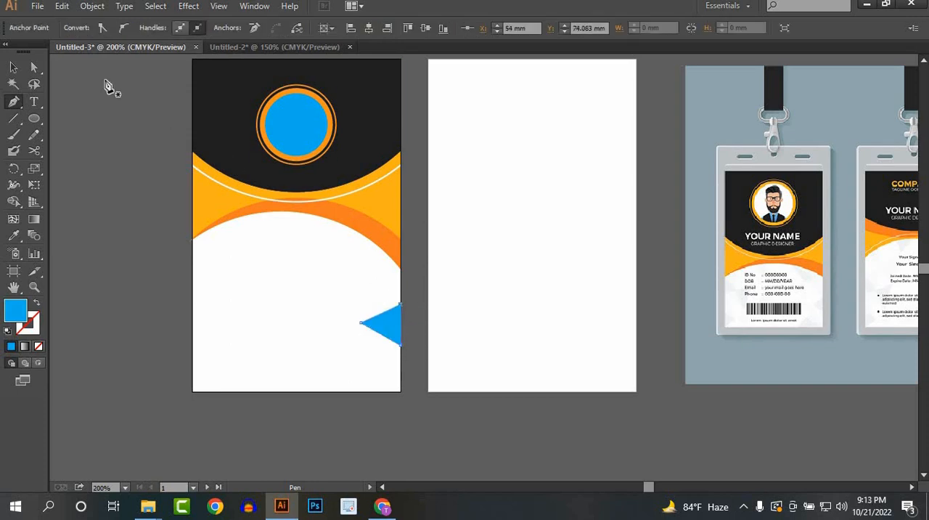
# Step: Fill the triangle on the card's right edge with light grey
pyautogui.click(13, 68)
pyautogui.click(333, 304)
pyautogui.click(388, 314)
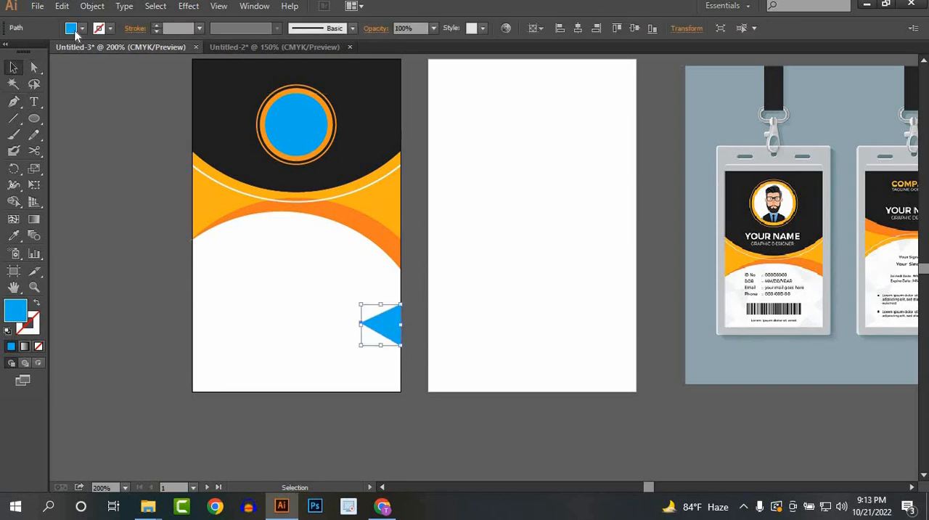
pyautogui.click(73, 30)
pyautogui.click(101, 91)
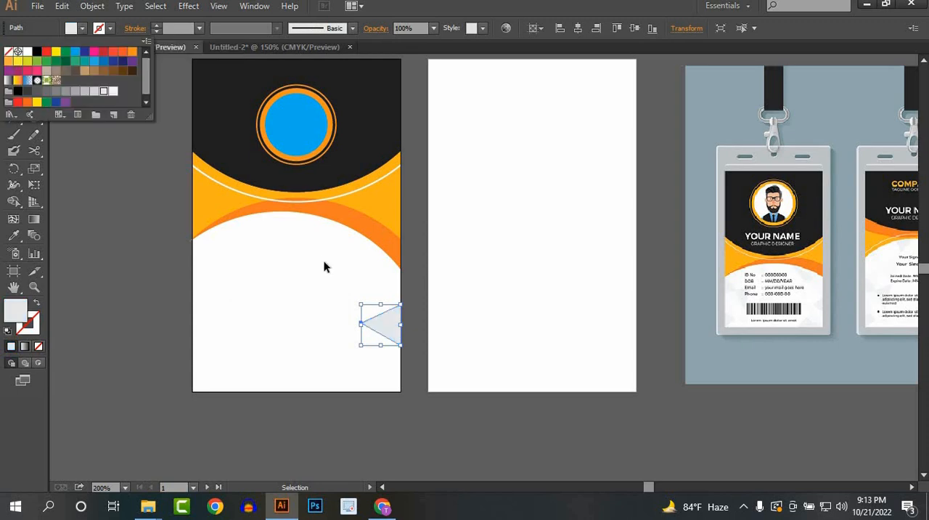
# Step: Place a copy of the grey triangle on the front card's bottom edge, rotated to point upward
pyautogui.click(355, 315)
pyautogui.moveTo(393, 326); pyautogui.dragTo(353, 447)
pyautogui.keyDown('shift'); pyautogui.click(282, 367); pyautogui.keyUp('shift')
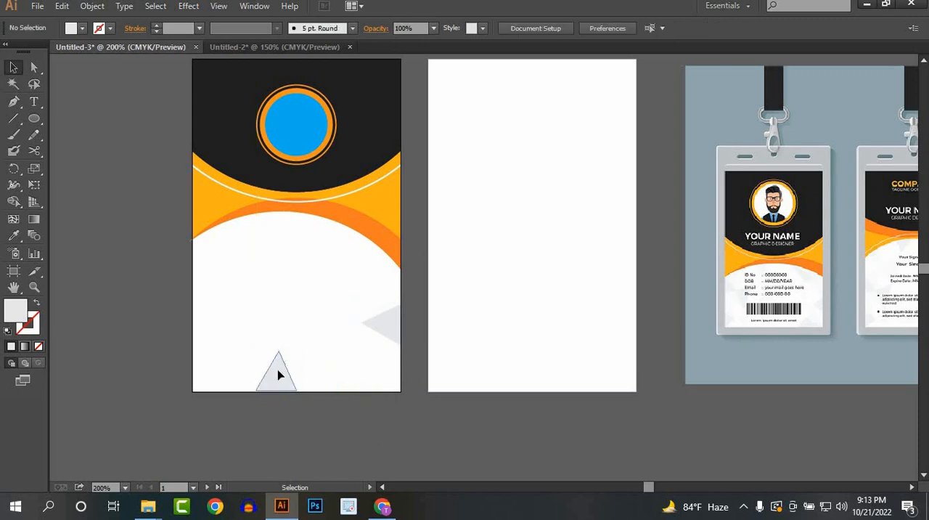
# Step: Copy the bottom triangle to the card's left edge, rotate it to point inward, and enlarge it slightly
pyautogui.moveTo(279, 373); pyautogui.dragTo(228, 270)
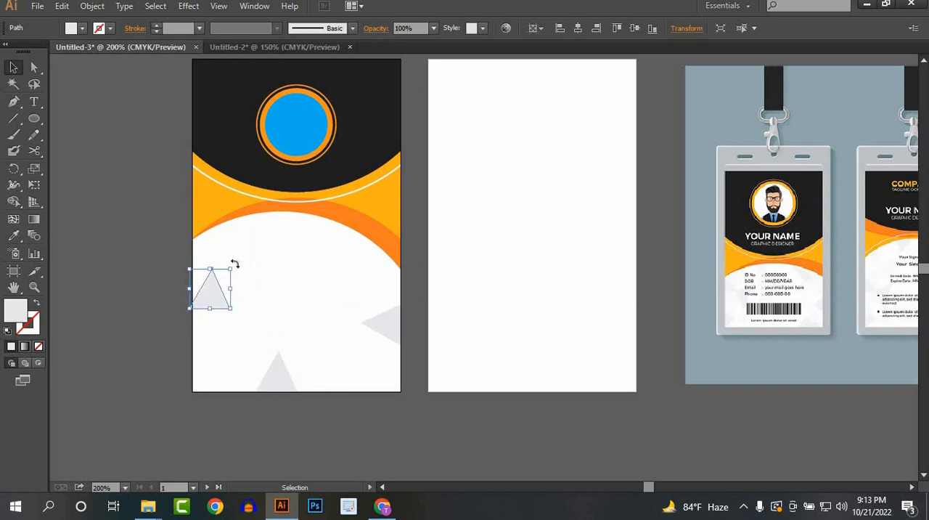
pyautogui.moveTo(272, 313); pyautogui.dragTo(281, 361)
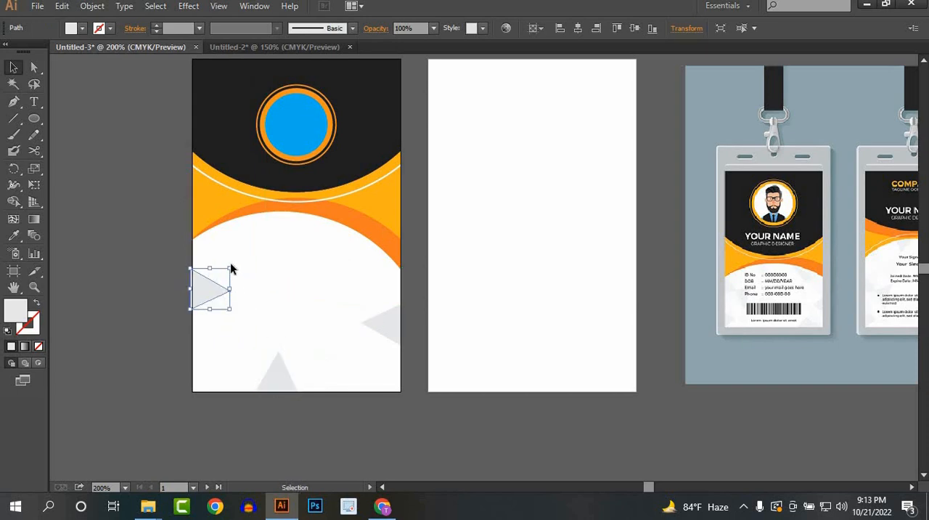
pyautogui.moveTo(231, 269); pyautogui.dragTo(278, 260)
pyautogui.click(257, 297)
# Step: Select all three grey triangles on the front card and fill them with the lightest grey swatch
pyautogui.moveTo(196, 282); pyautogui.dragTo(386, 392)
pyautogui.click(159, 170)
pyautogui.click(215, 289)
pyautogui.click(82, 27)
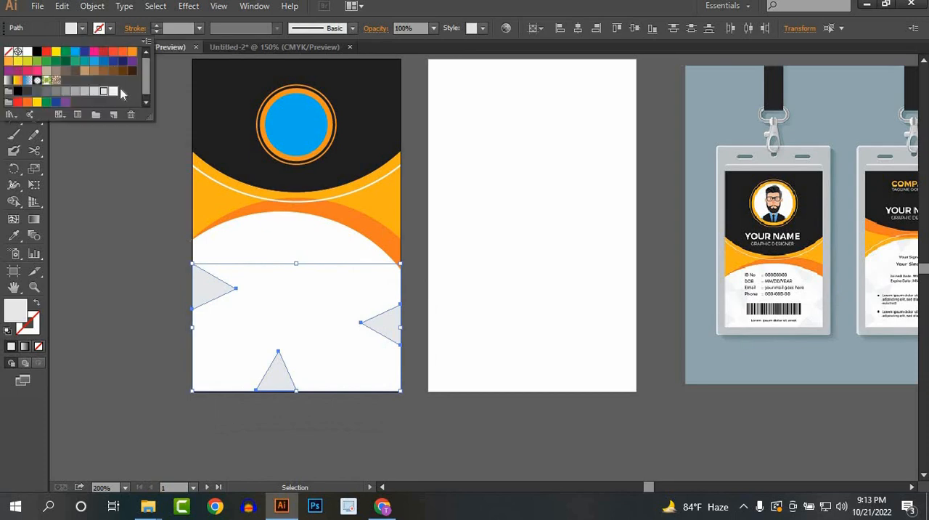
pyautogui.click(111, 92)
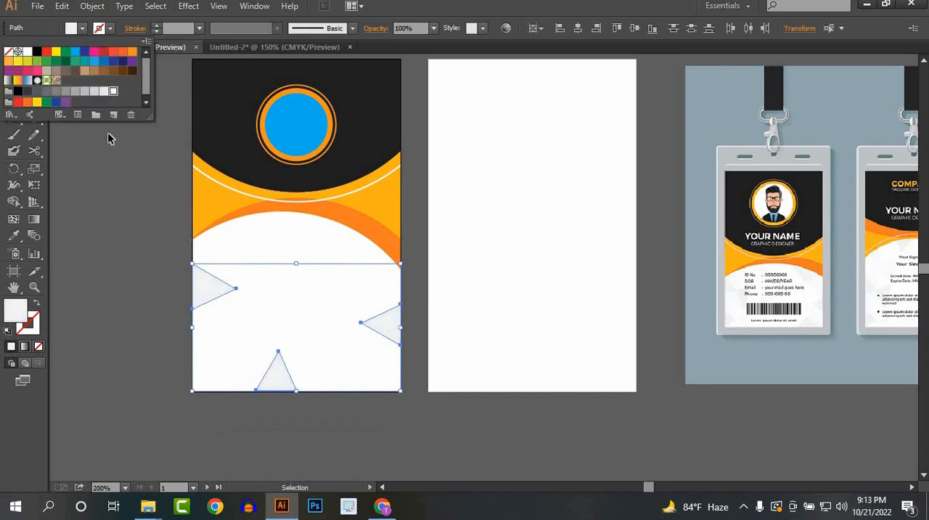
# Step: Compare the front card's background and the blank back artboard with the reference mockup
pyautogui.click(135, 292)
pyautogui.scroll(-1, 472, 355)
pyautogui.moveTo(631, 325); pyautogui.dragTo(493, 306)
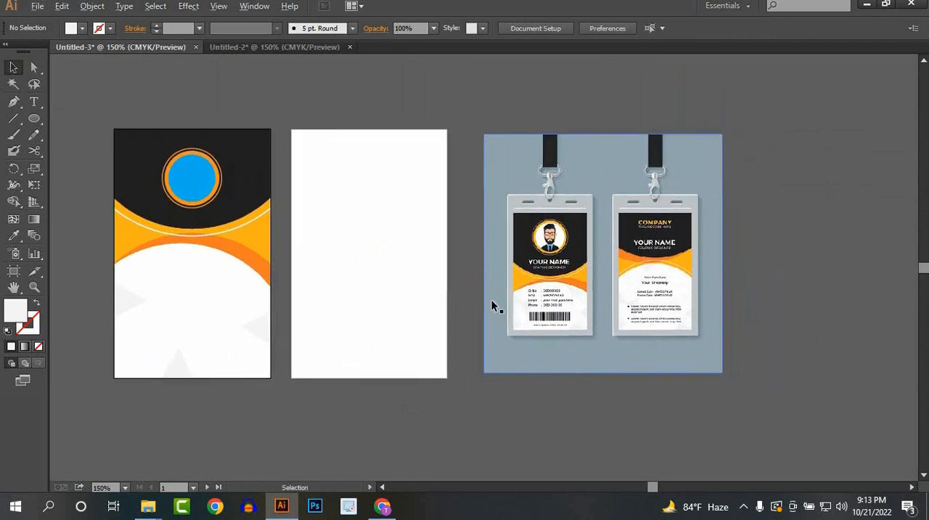
pyautogui.scroll(1, 488, 297)
pyautogui.moveTo(457, 275); pyautogui.dragTo(563, 305)
pyautogui.scroll(-1, 482, 294)
pyautogui.scroll(1, 496, 293)
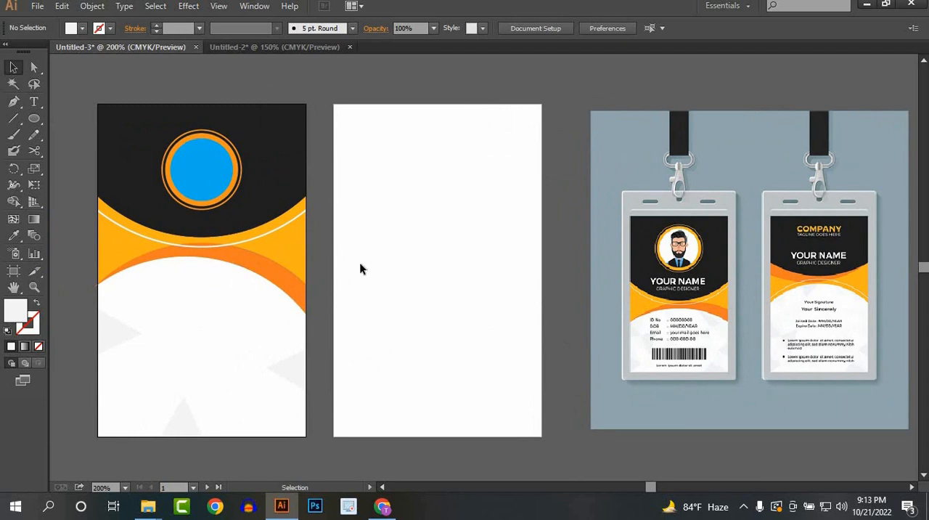
pyautogui.moveTo(618, 238); pyautogui.dragTo(452, 233)
pyautogui.scroll(-1, 501, 233)
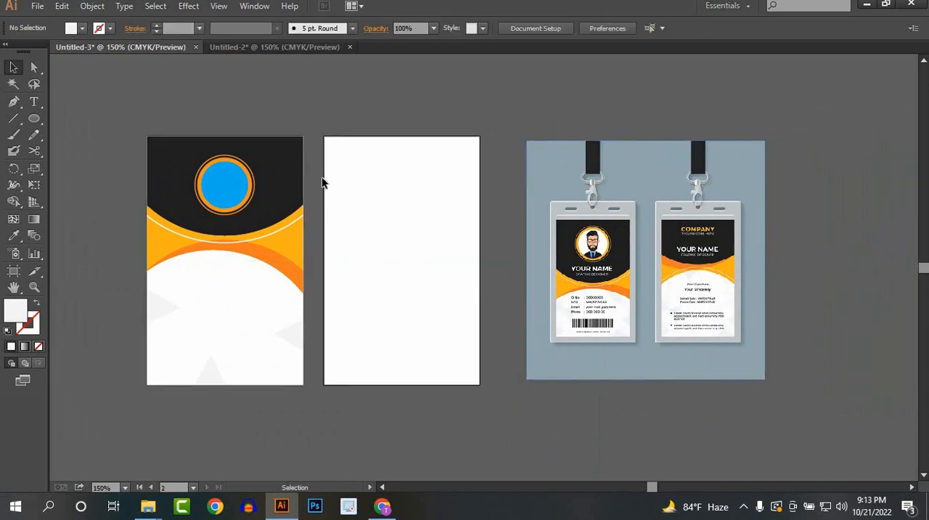
# Step: Copy the front card's black, yellow and orange curved shapes and white arc line onto the blank back artboard
pyautogui.click(284, 231)
pyautogui.moveTo(285, 228); pyautogui.dragTo(409, 248)
pyautogui.click(409, 276)
pyautogui.scroll(1, 431, 241)
pyautogui.scroll(1, 325, 285)
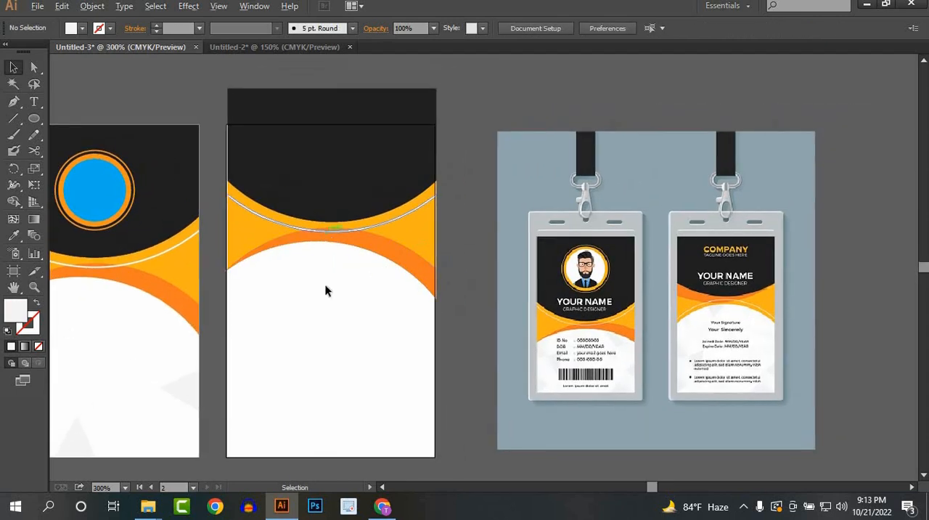
# Step: Nudge the copied curved shapes left so they line up with the back artboard's side edges
pyautogui.scroll(1, 325, 291)
pyautogui.click(257, 162)
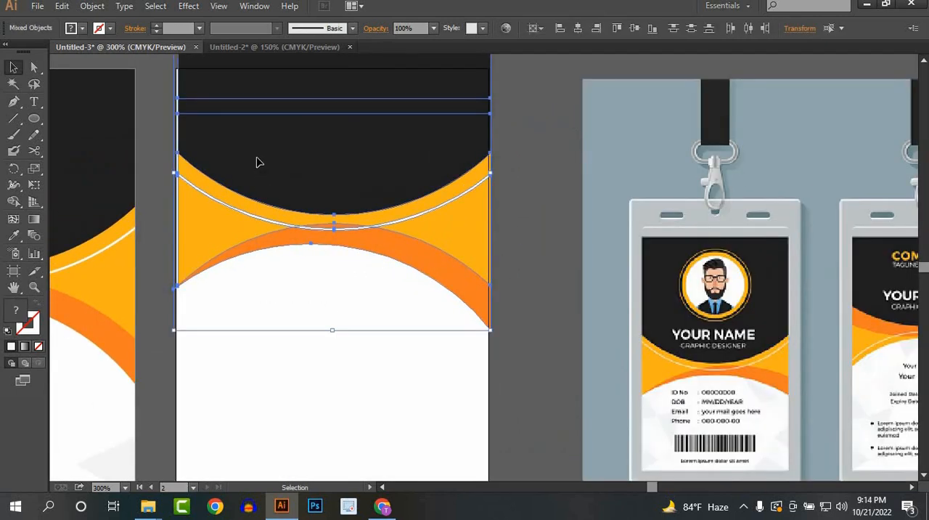
pyautogui.press('Left')
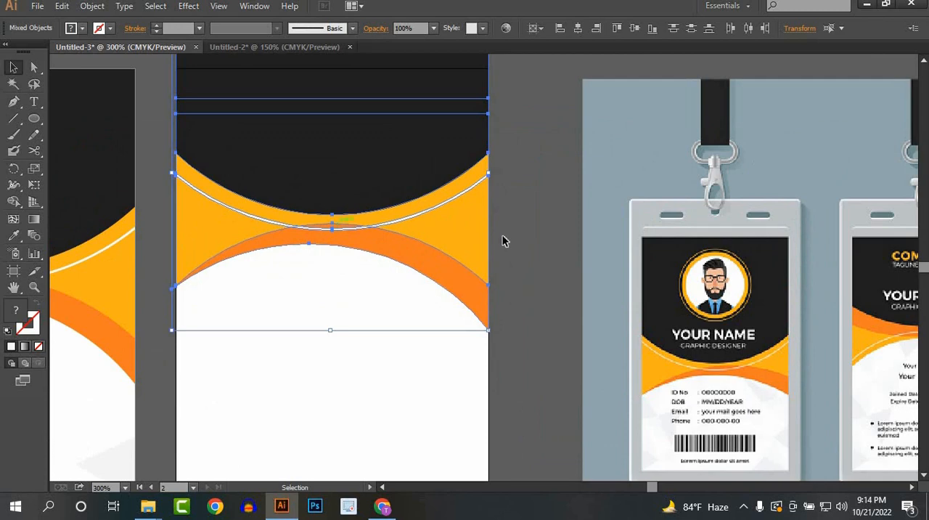
pyautogui.click(506, 241)
# Step: Select all the curved shapes on the back card and reflect them across the horizontal axis
pyautogui.scroll(-1, 508, 228)
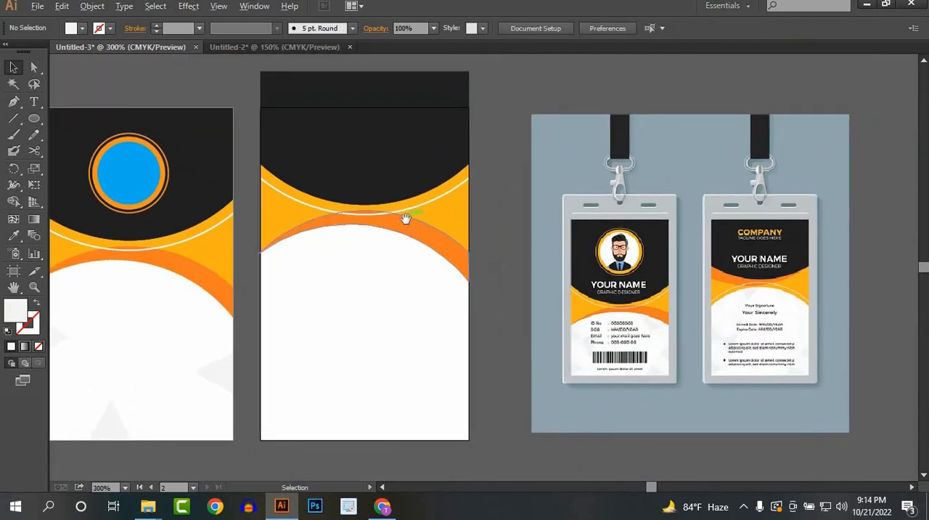
pyautogui.scroll(1, 405, 217)
pyautogui.scroll(-3, 408, 276)
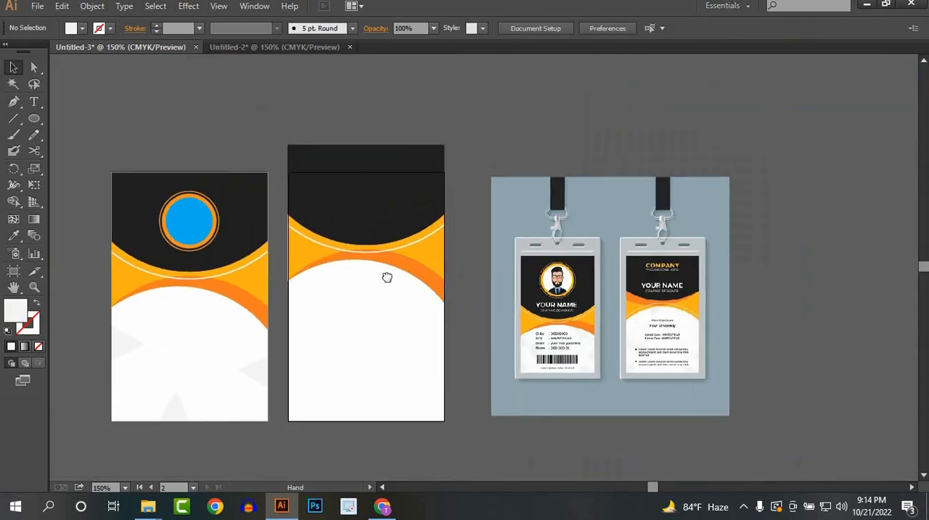
pyautogui.moveTo(387, 277); pyautogui.dragTo(354, 256)
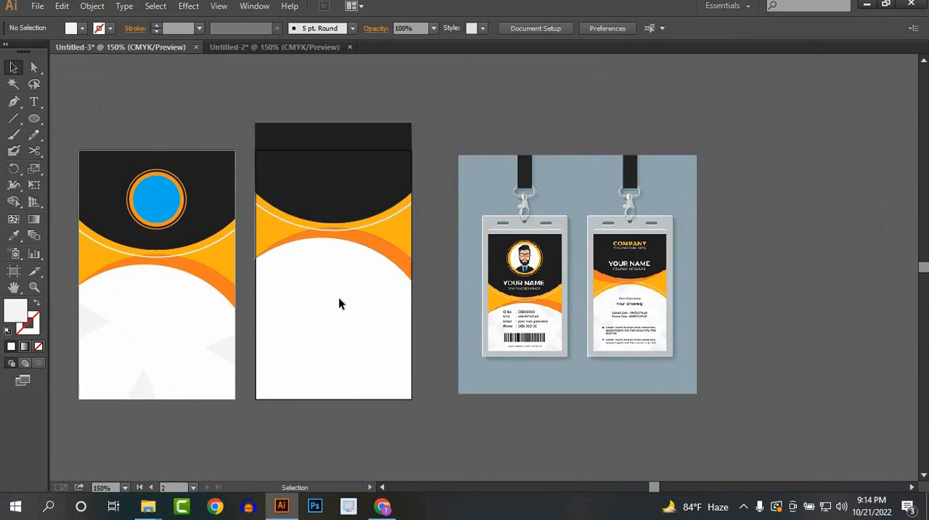
pyautogui.keyDown('alt'); pyautogui.scroll(1, 339, 304); pyautogui.keyUp('alt')
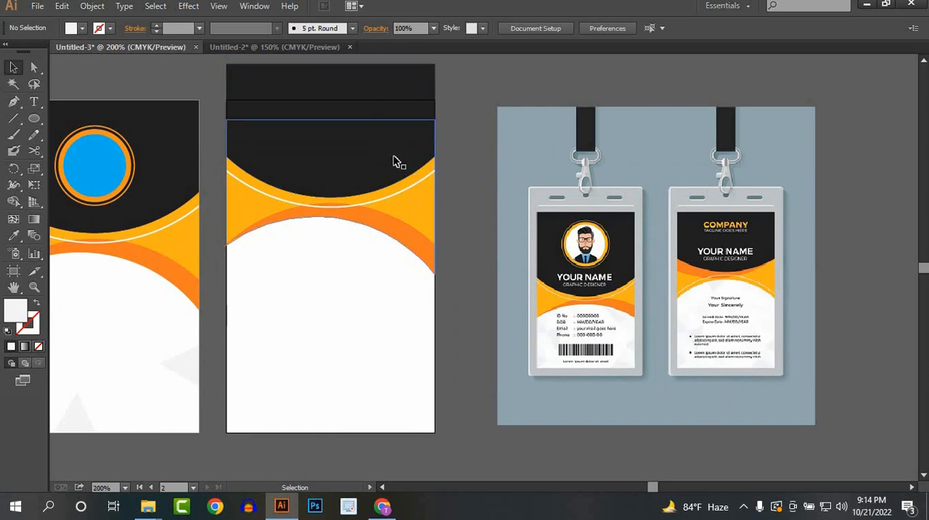
pyautogui.click(353, 152)
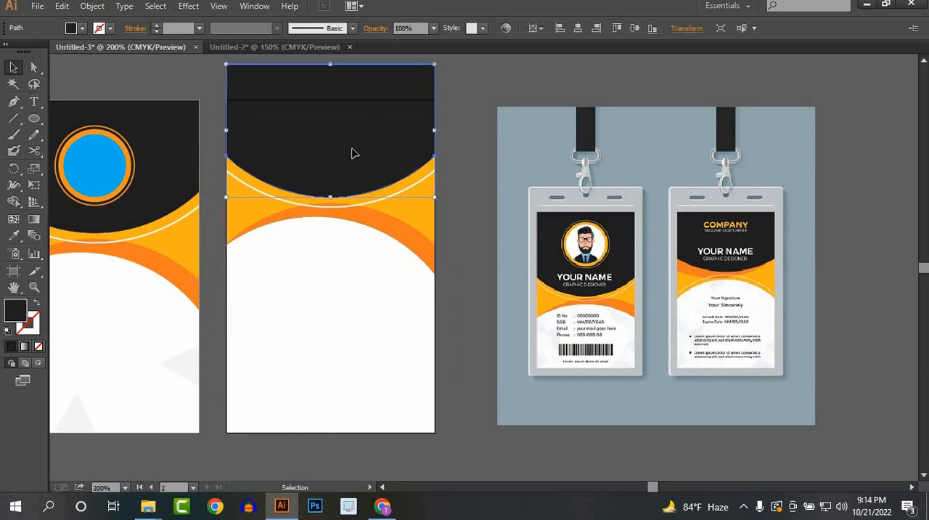
pyautogui.click(360, 266)
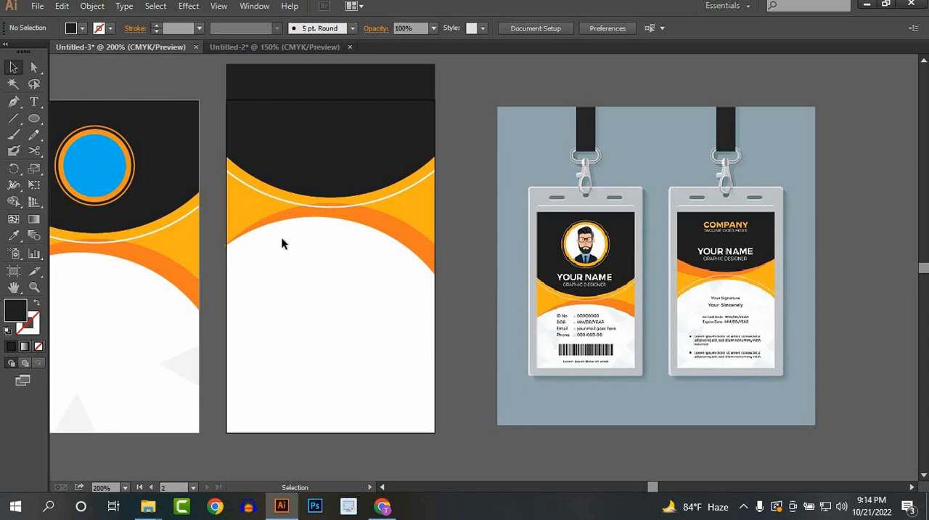
pyautogui.moveTo(414, 305); pyautogui.dragTo(389, 155)
pyautogui.rightClick(343, 152)
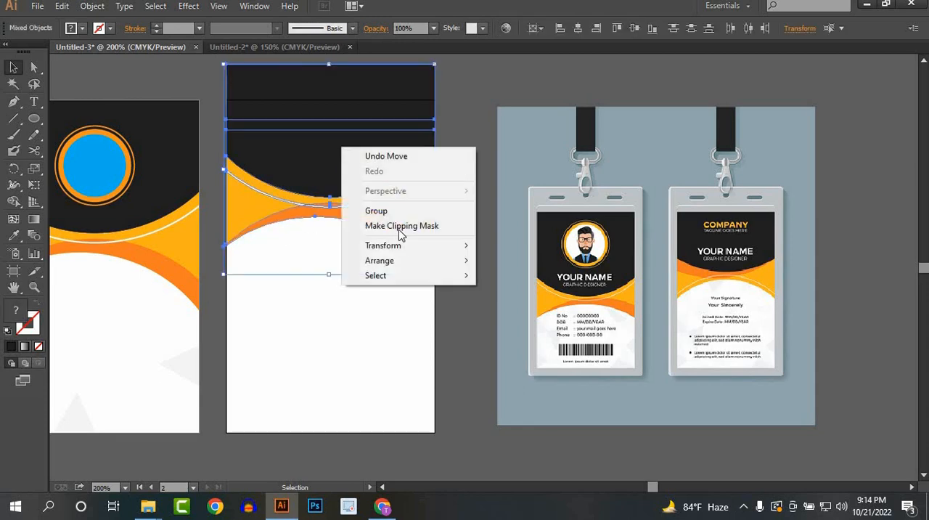
pyautogui.moveTo(403, 247)
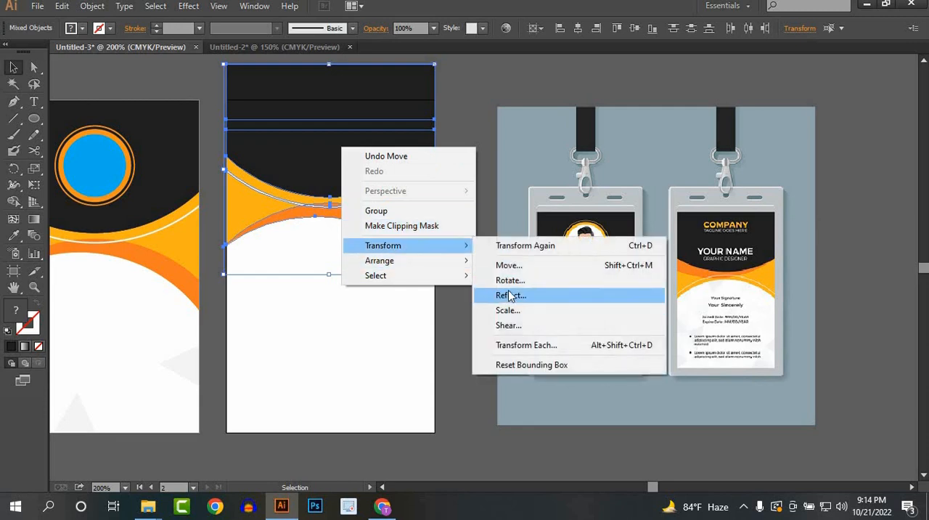
pyautogui.click(511, 296)
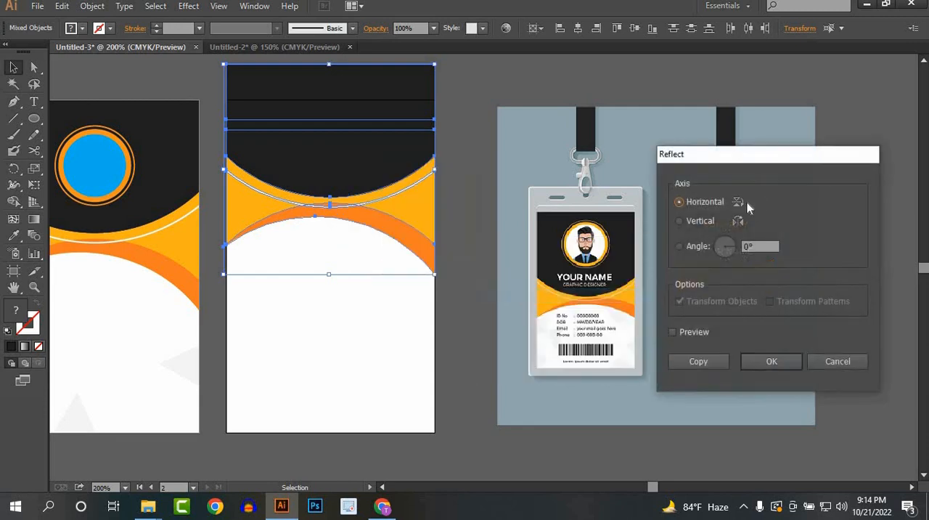
pyautogui.click(773, 361)
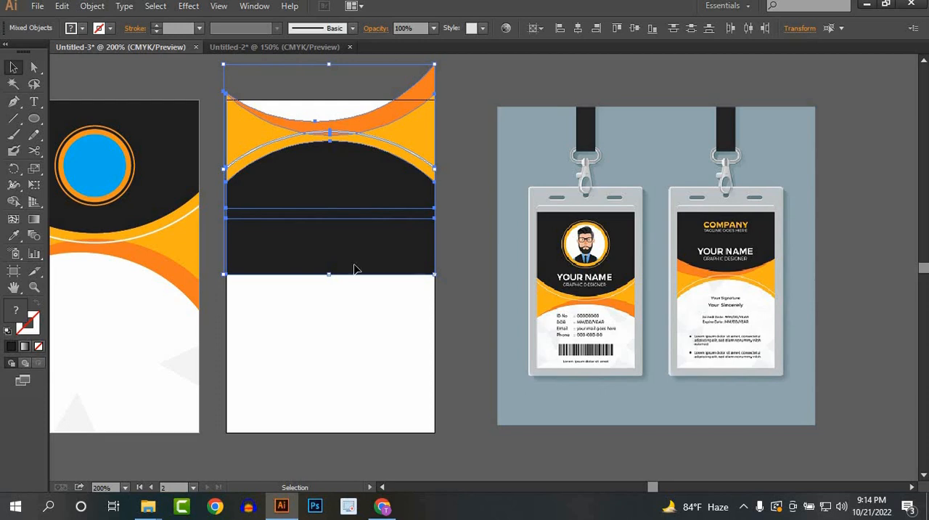
# Step: Move the flipped shapes down the back card and reflect them across the vertical axis
pyautogui.moveTo(356, 269); pyautogui.dragTo(355, 333)
pyautogui.rightClick(331, 250)
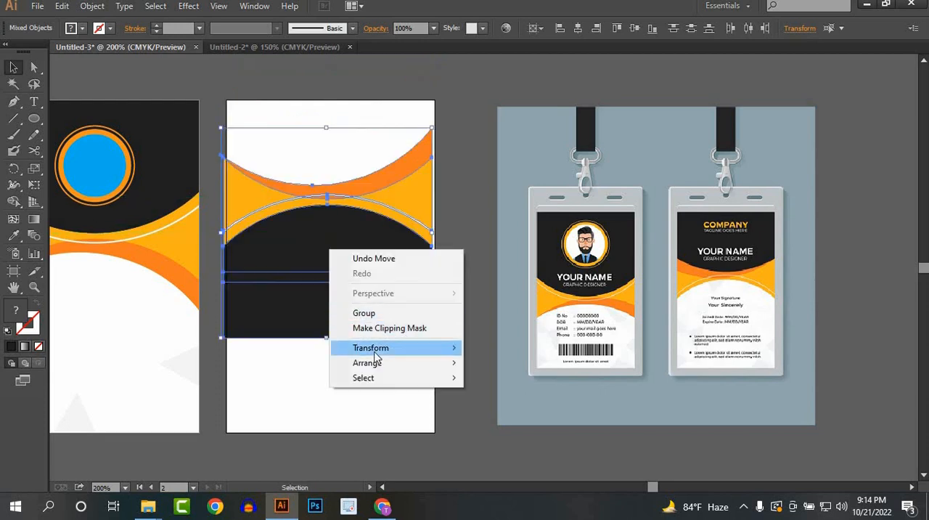
pyautogui.moveTo(375, 349)
pyautogui.click(499, 397)
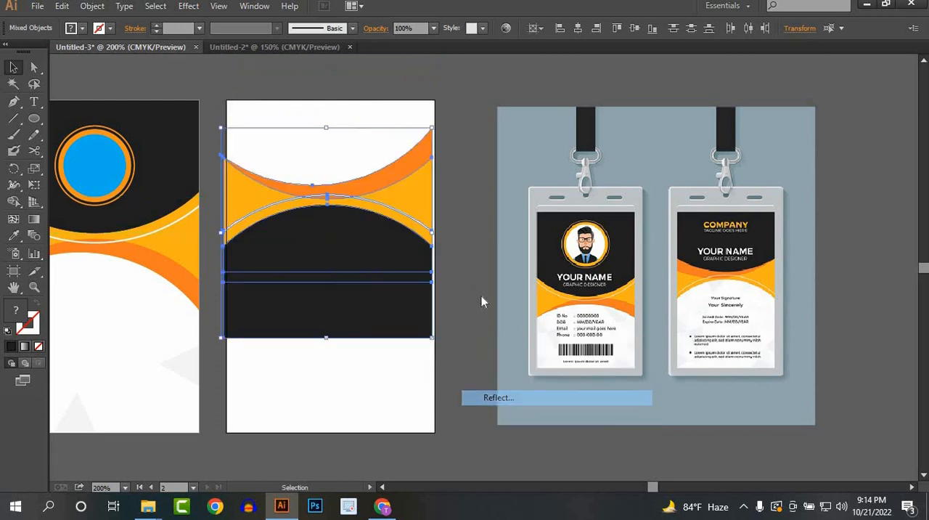
pyautogui.click(772, 362)
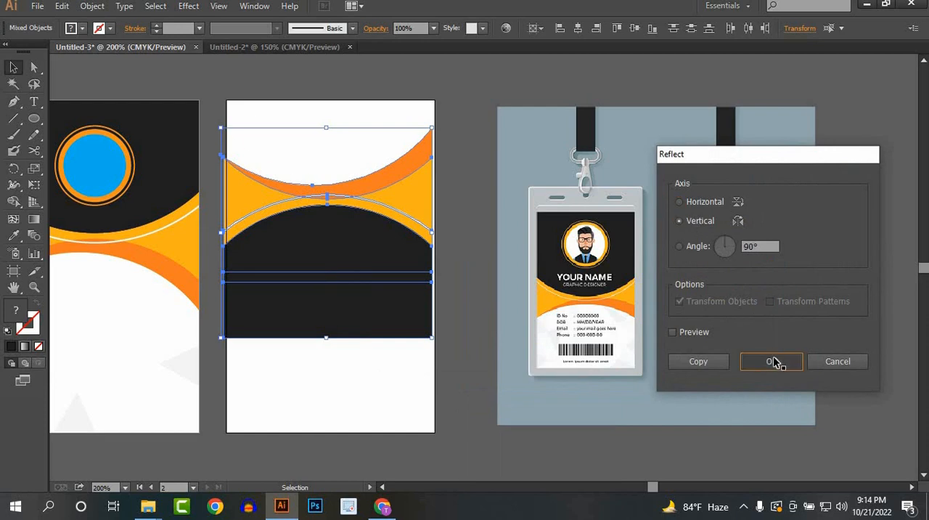
# Step: Nudge the reflected shapes right to fit the back card's width and down to leave more white space above them
pyautogui.press('Right')
pyautogui.press('Right')
pyautogui.press('Right')
pyautogui.press('Right')
pyautogui.press('Right')
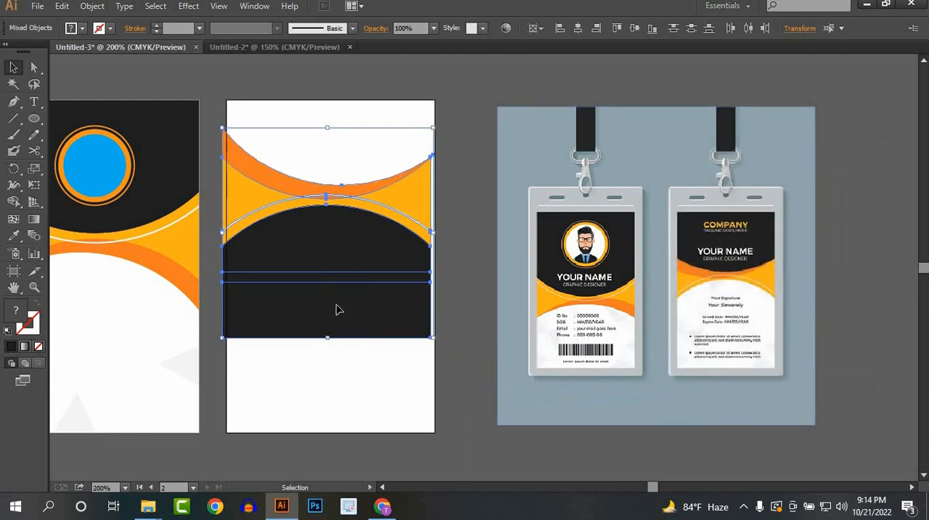
pyautogui.press('Down')
pyautogui.press('Down')
pyautogui.press('Down')
pyautogui.press('Down')
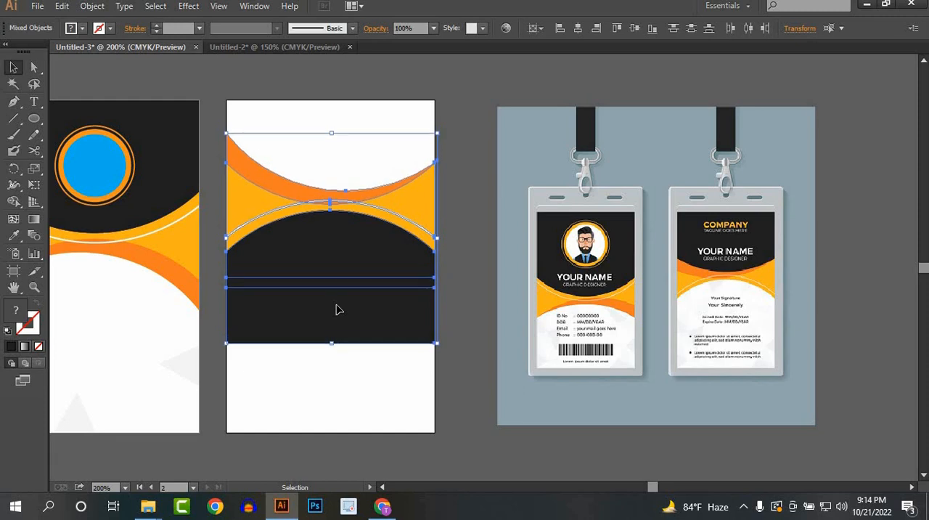
pyautogui.press('Down')
pyautogui.press('Down')
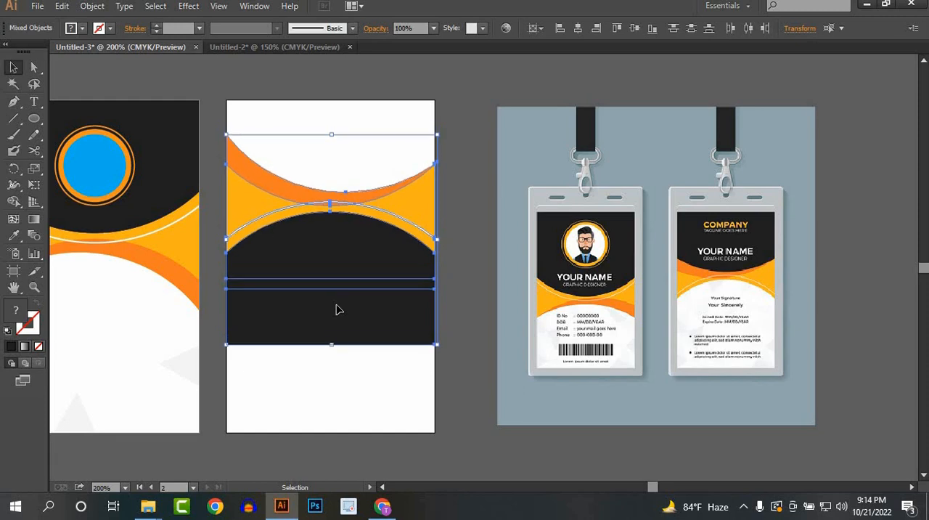
pyautogui.press('Down')
pyautogui.press('Down')
pyautogui.press('Down')
pyautogui.press('Down')
pyautogui.press('Down')
pyautogui.press('Down')
pyautogui.press('Down')
pyautogui.press('Down')
pyautogui.press('Down')
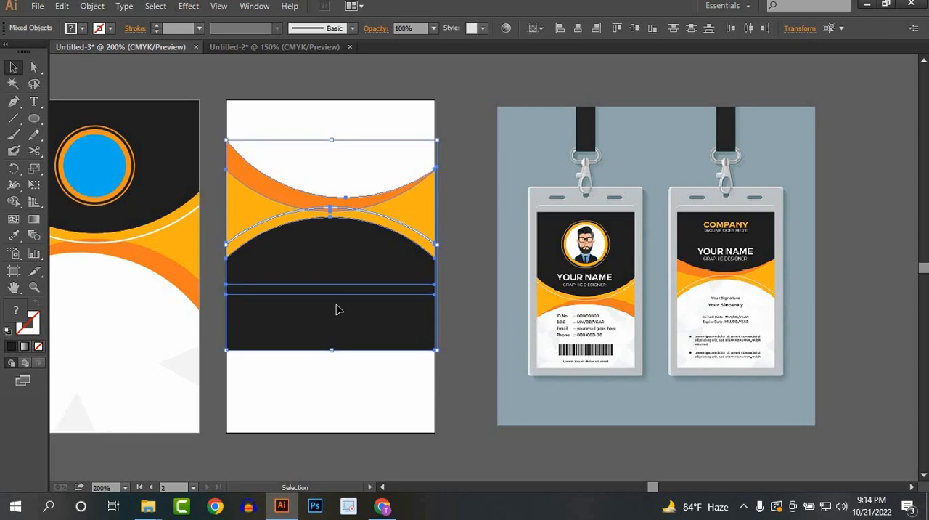
pyautogui.press('Down')
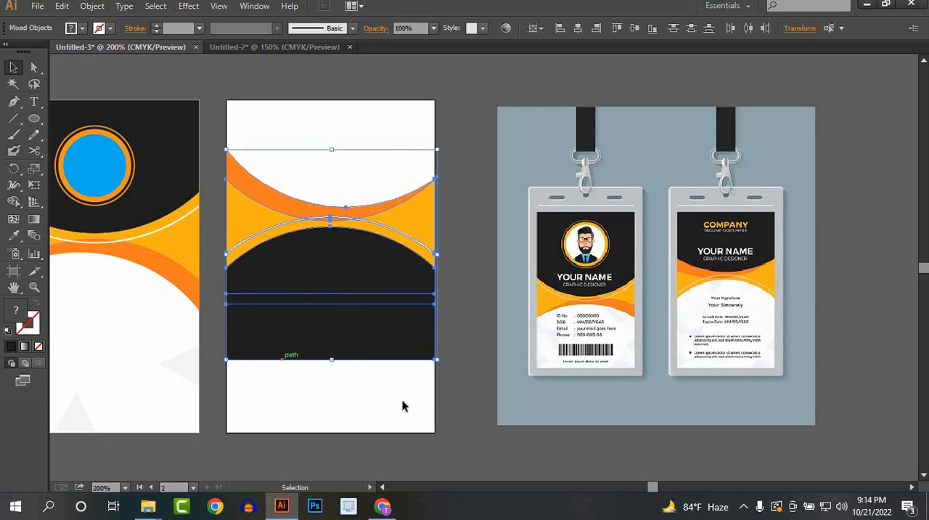
pyautogui.click(476, 401)
# Step: Make a horizontally reflected copy of the back card's black shape and move it up over the card's top area
pyautogui.click(342, 325)
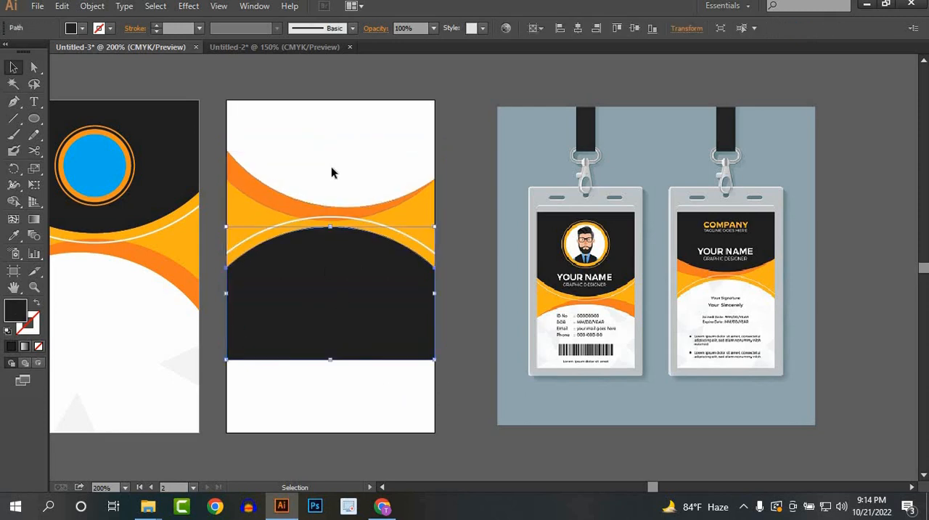
pyautogui.rightClick(335, 297)
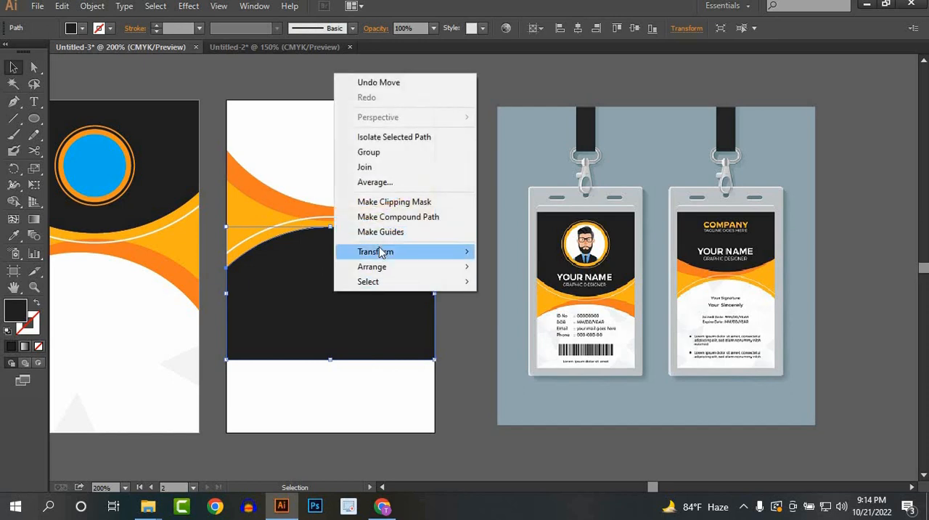
pyautogui.moveTo(385, 251)
pyautogui.click(527, 305)
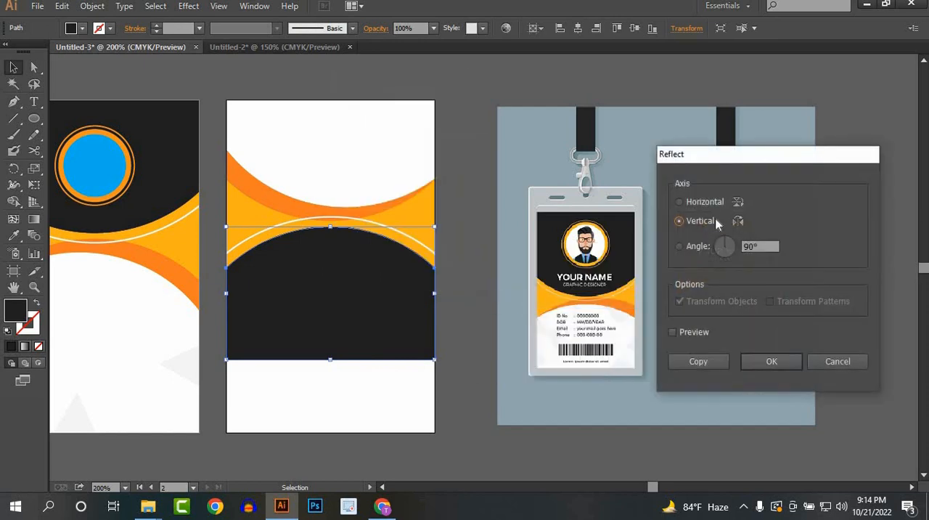
pyautogui.click(705, 361)
pyautogui.moveTo(349, 324); pyautogui.dragTo(349, 188)
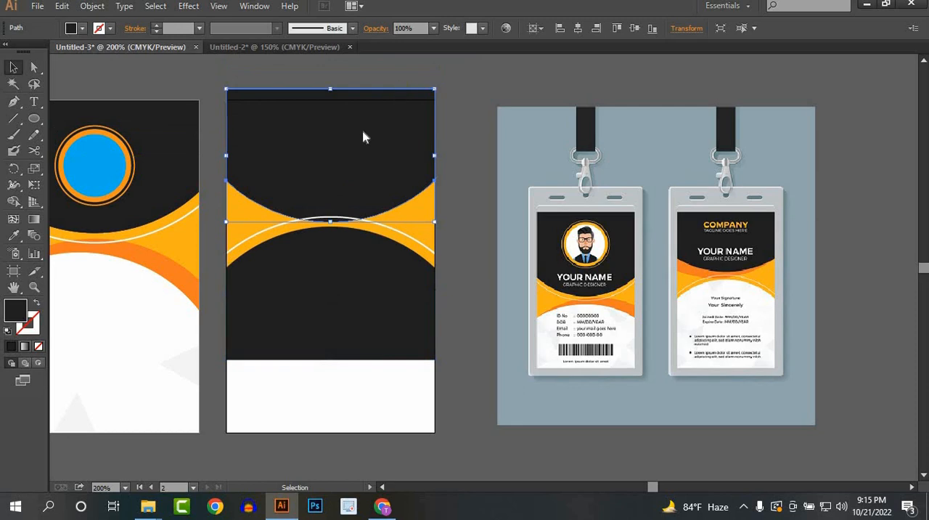
# Step: Send the upper black shape to the back and shift it slightly down to fill the area above the orange curve
pyautogui.rightClick(364, 136)
pyautogui.moveTo(417, 326)
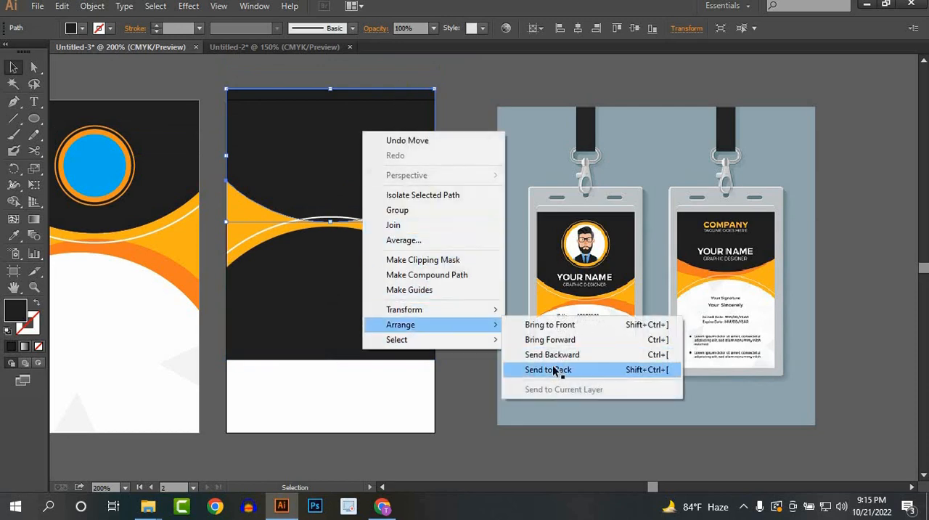
pyautogui.click(554, 371)
pyautogui.moveTo(346, 151); pyautogui.dragTo(343, 156)
pyautogui.click(326, 402)
pyautogui.click(307, 315)
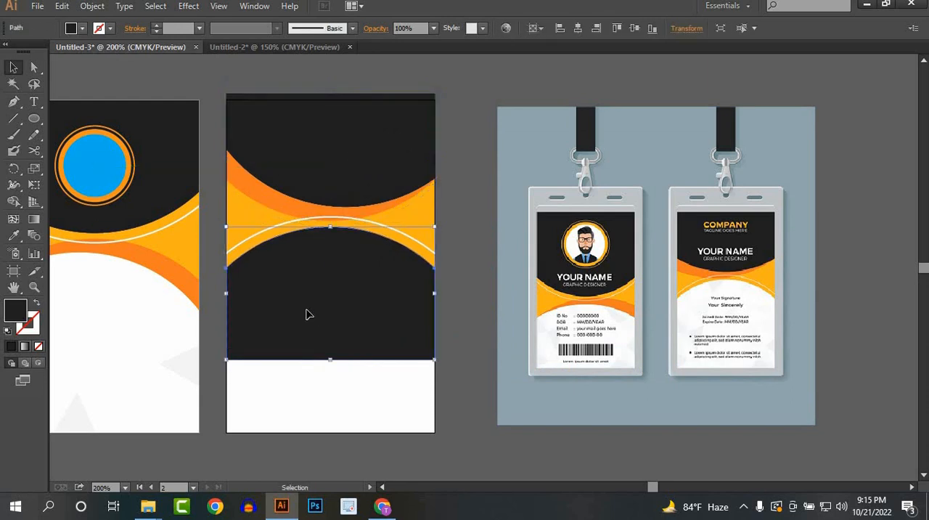
pyautogui.press('Delete')
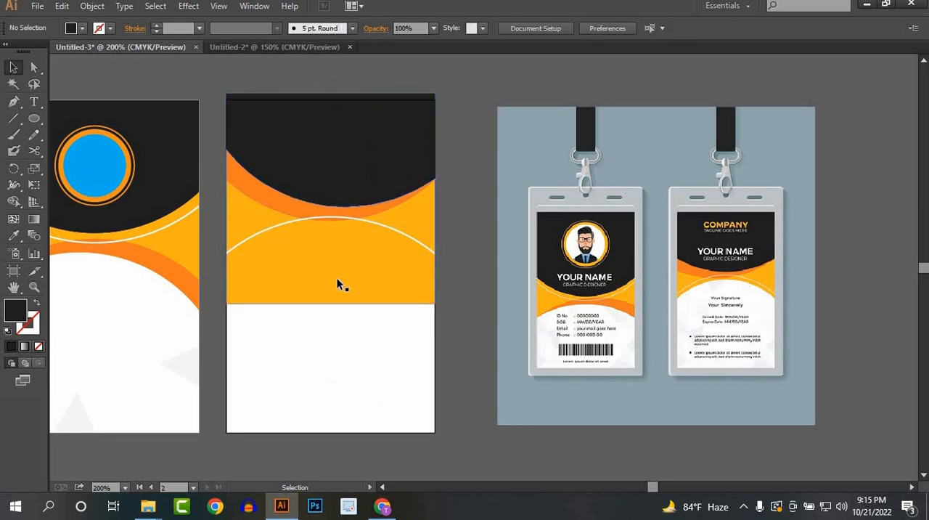
pyautogui.hotkey('ctrl', 'z')
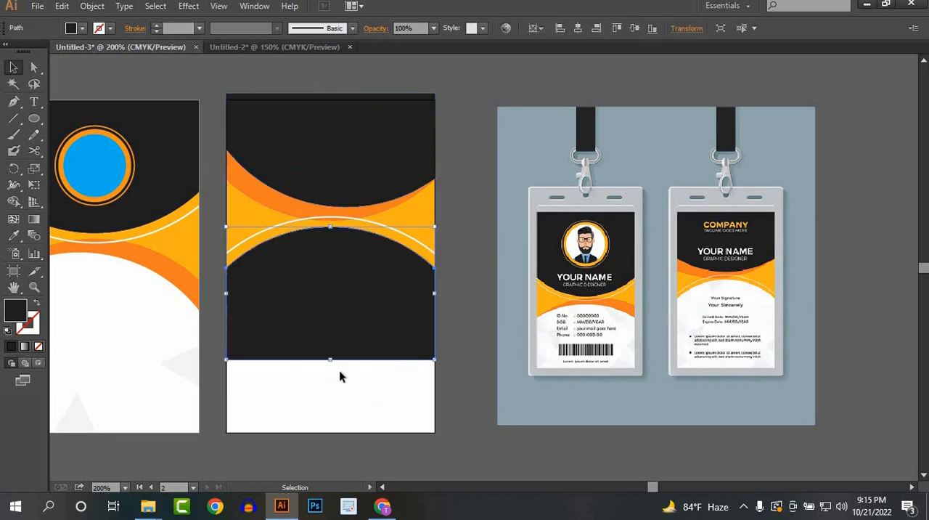
# Step: Remove the lower black area and the overlapping shapes beneath it with the Shape Builder, leaving the curved bands on the back card
pyautogui.moveTo(438, 242); pyautogui.dragTo(394, 312)
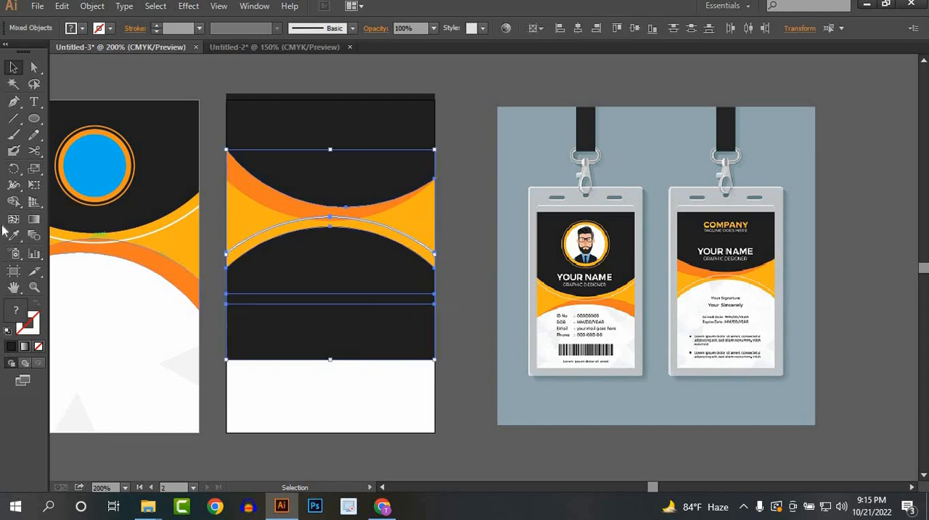
pyautogui.click(14, 202)
pyautogui.moveTo(363, 247); pyautogui.dragTo(370, 395)
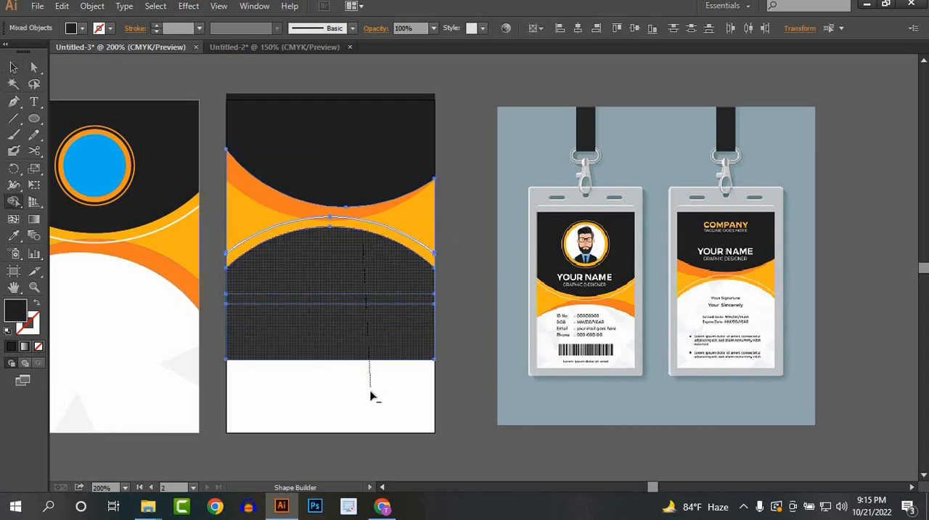
pyautogui.click(13, 67)
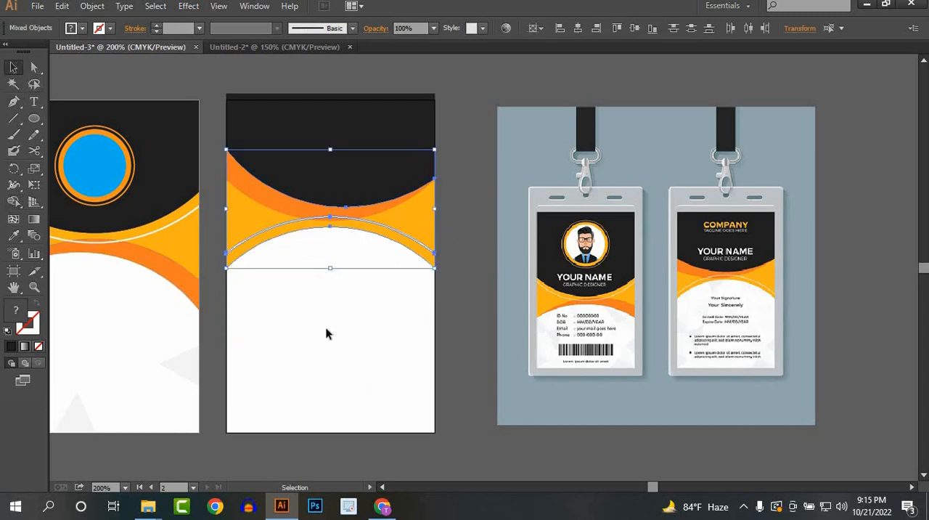
# Step: Nudge the back card's upper black shape vertically until it fills the area above the orange band without gaps or overlap below
pyautogui.click(327, 333)
pyautogui.click(337, 168)
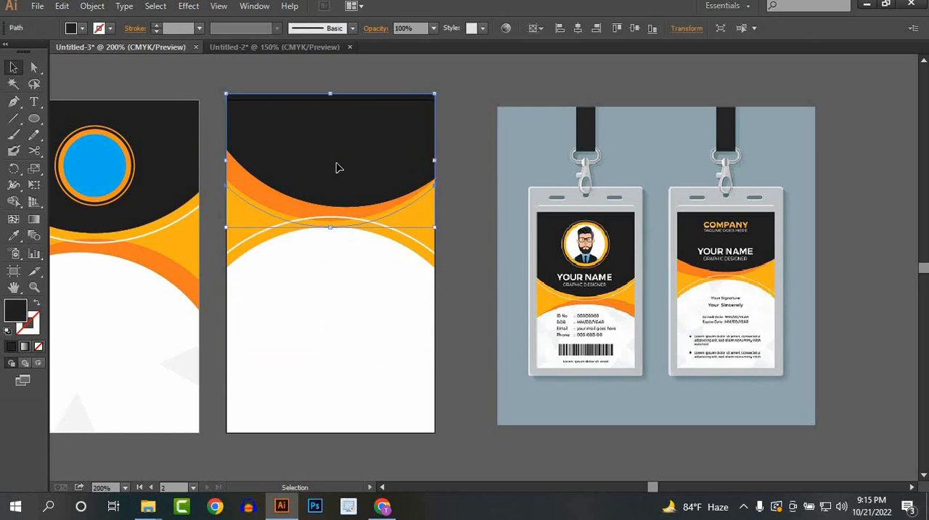
pyautogui.press('Down')
pyautogui.press('Down')
pyautogui.press('Down')
pyautogui.press('Down')
pyautogui.press('Down')
pyautogui.press('Down')
pyautogui.press('Down')
pyautogui.press('Down')
pyautogui.press('Down')
pyautogui.press('Down')
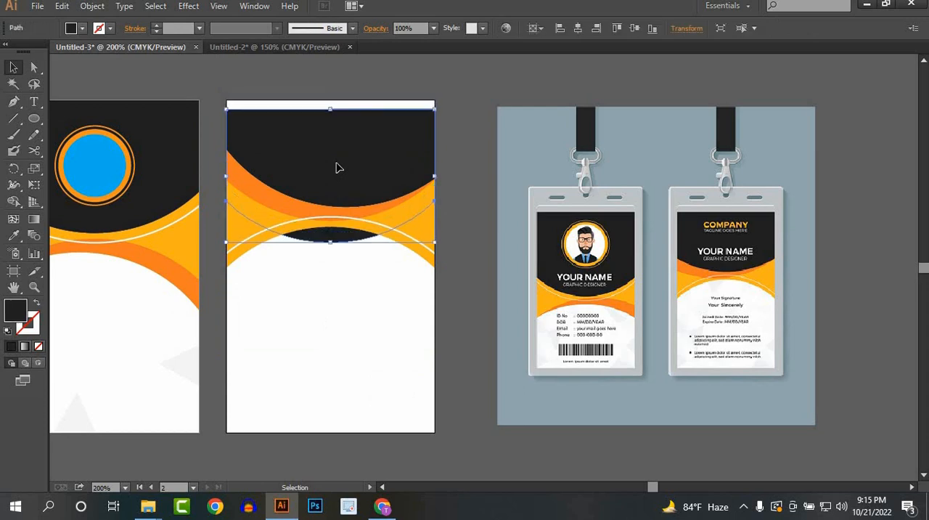
pyautogui.press('Up')
pyautogui.press('Up')
pyautogui.press('Up')
pyautogui.press('Up')
pyautogui.press('Up')
pyautogui.press('Up')
pyautogui.press('Up')
pyautogui.press('Up')
pyautogui.press('Up')
pyautogui.press('Up')
pyautogui.press('Up')
pyautogui.press('Up')
pyautogui.press('Up')
pyautogui.press('Up')
pyautogui.press('Up')
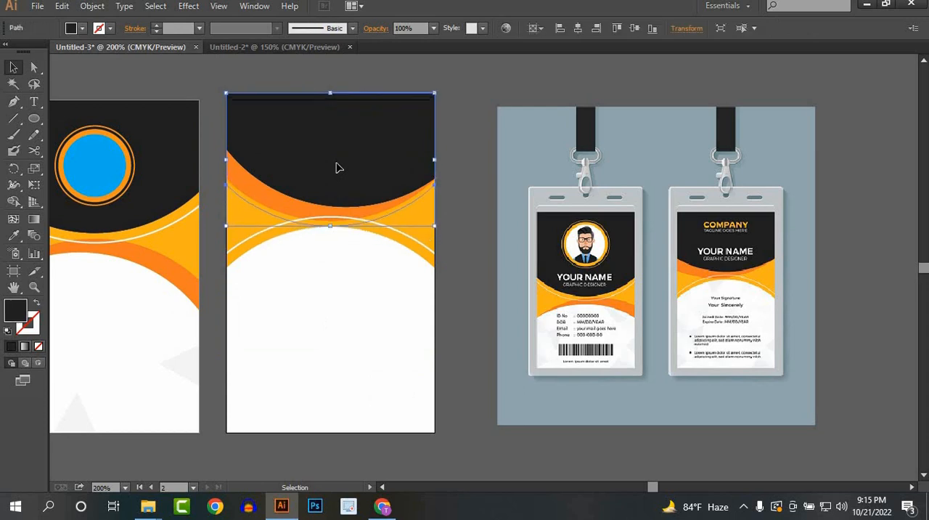
pyautogui.press('Up')
pyautogui.press('Up')
pyautogui.press('Up')
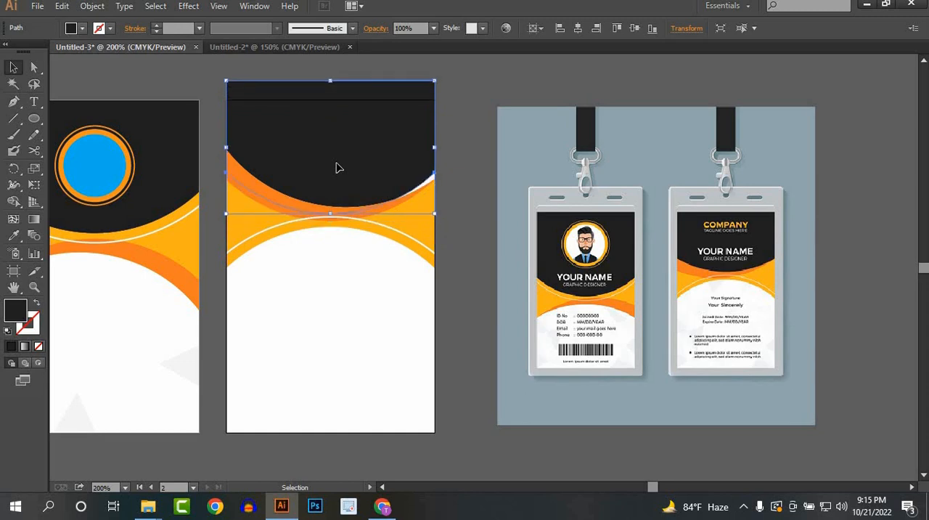
pyautogui.press('Down')
pyautogui.press('Down')
pyautogui.press('Down')
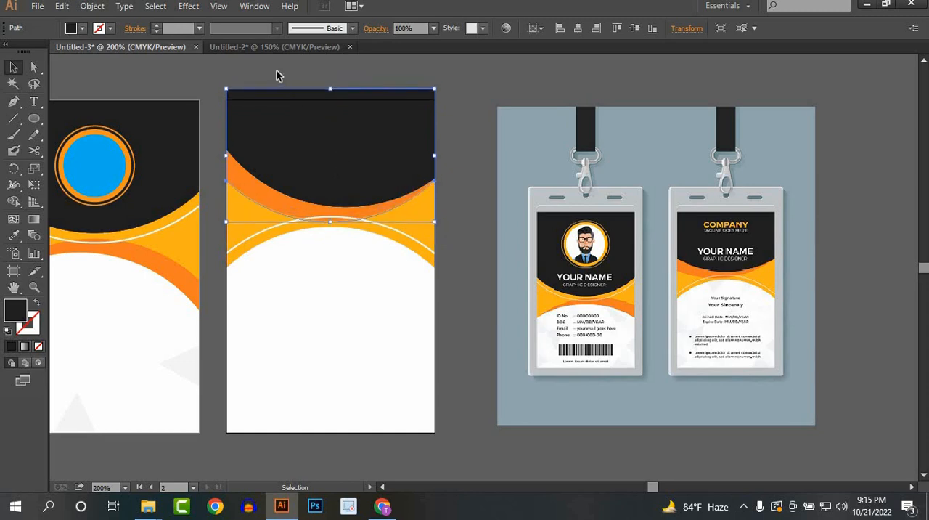
# Step: Move the black shape's two upper corner anchors down to the back card artboard's top edge
pyautogui.scroll(2, 277, 73)
pyautogui.moveTo(277, 74); pyautogui.dragTo(276, 123)
pyautogui.click(34, 69)
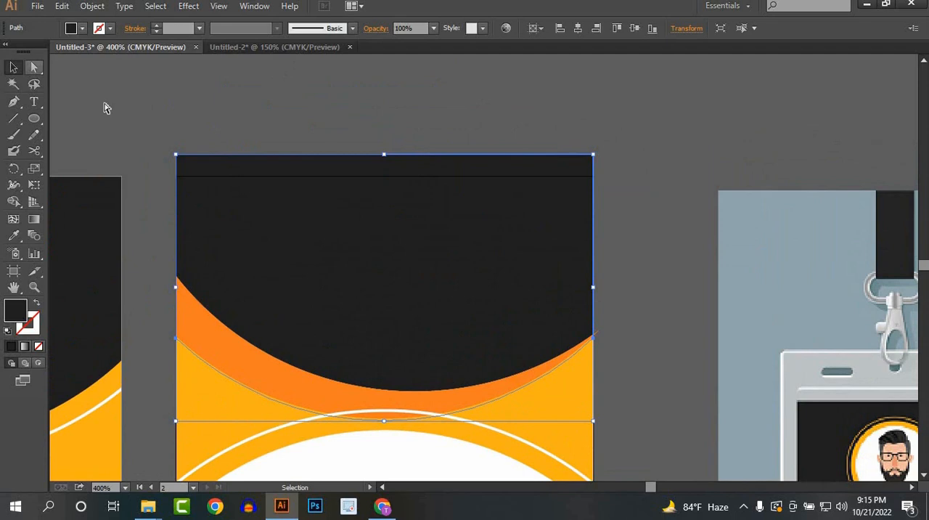
pyautogui.click(175, 156)
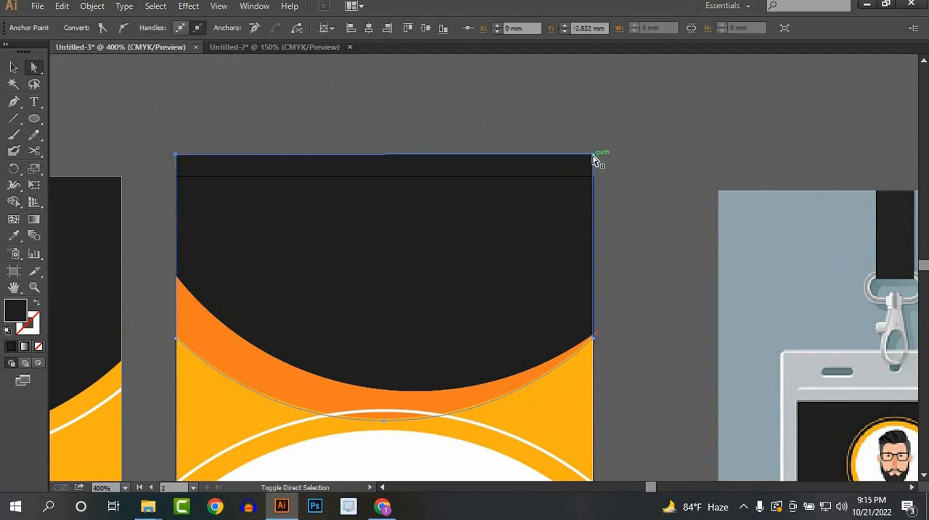
pyautogui.moveTo(595, 160)
pyautogui.mouseDown()
pyautogui.moveTo(595, 185)
pyautogui.moveTo(593, 176)
pyautogui.mouseUp()
pyautogui.click(20, 67)
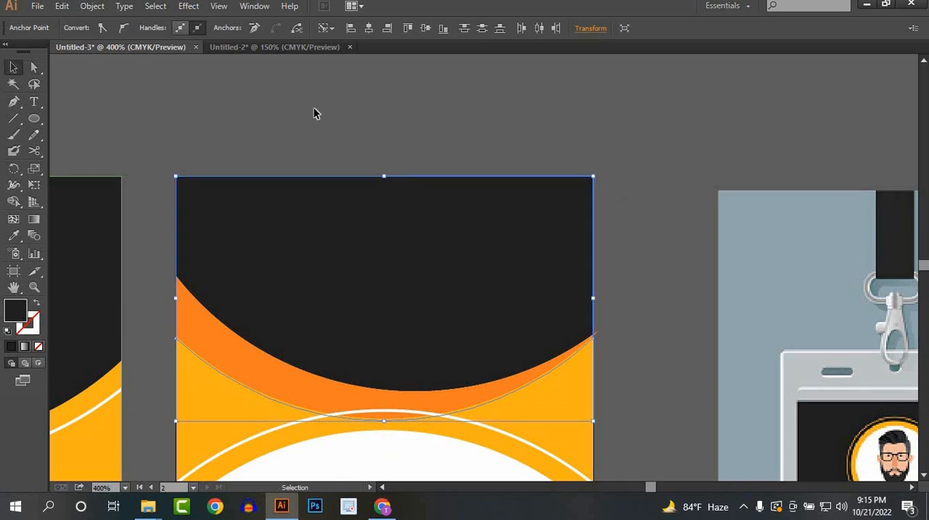
pyautogui.click(313, 107)
pyautogui.scroll(-3, 314, 106)
pyautogui.moveTo(536, 326); pyautogui.dragTo(587, 266)
pyautogui.moveTo(429, 255); pyautogui.dragTo(390, 277)
pyautogui.scroll(1, 467, 276)
pyautogui.scroll(1, 408, 292)
pyautogui.scroll(-1, 496, 338)
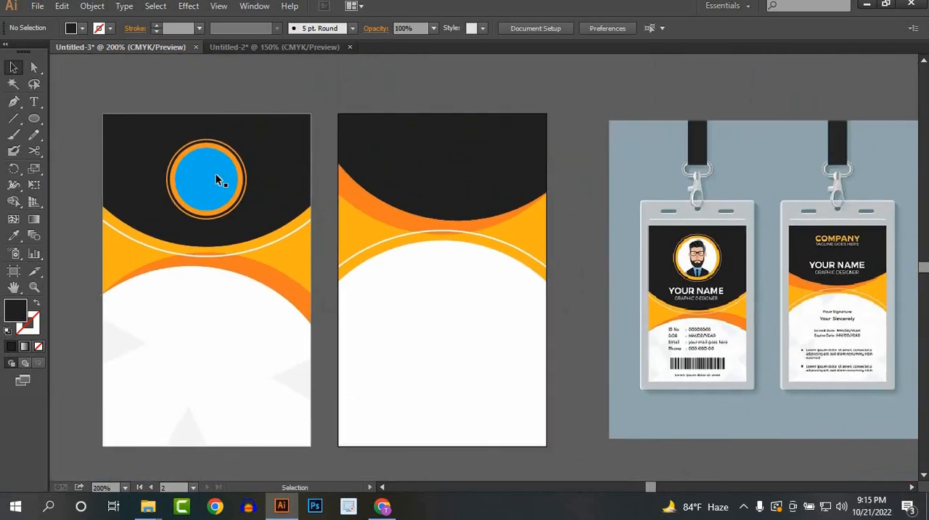
pyautogui.click(206, 180)
pyautogui.click(469, 334)
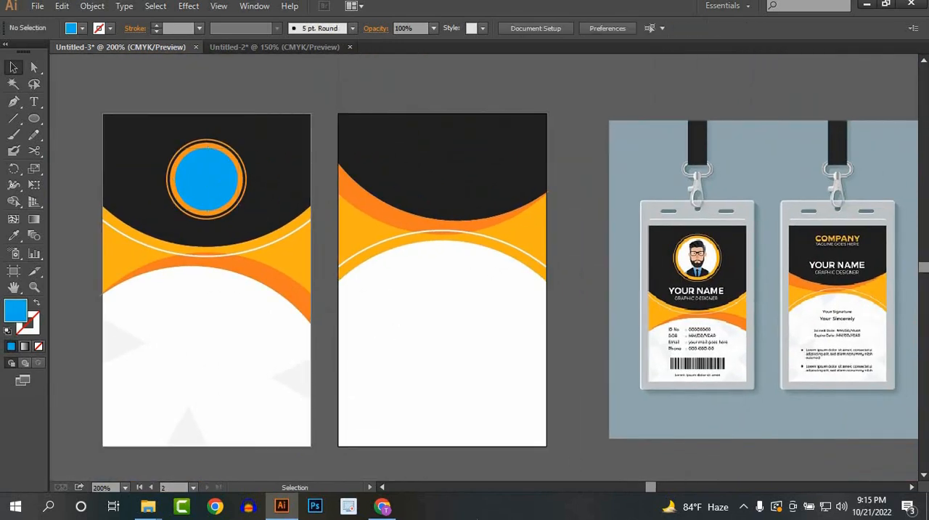
# Step: Switch to Chrome and copy the enlarged photo of the man in the navy T-shirt from the "man picture" image results
pyautogui.click(382, 506)
pyautogui.click(403, 7)
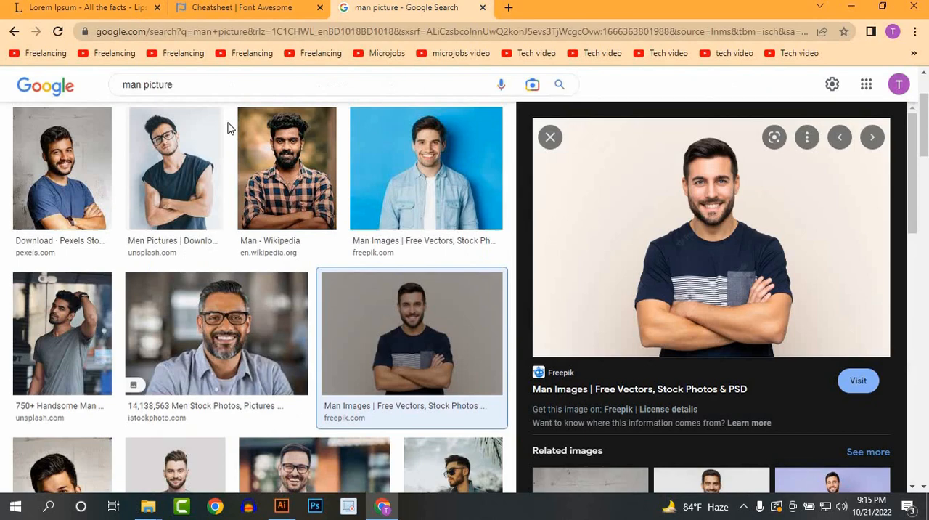
pyautogui.rightClick(675, 204)
pyautogui.click(719, 367)
# Step: Switch back to Illustrator, paste the photo and scale it down proportionally to about 54 by 36 mm
pyautogui.hotkey('alt', 'Tab')
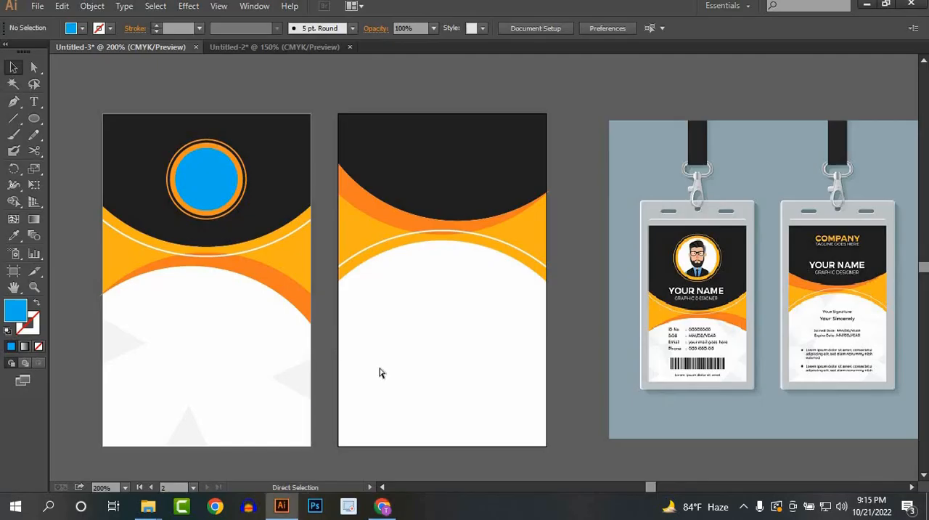
pyautogui.hotkey('ctrl', 'v')
pyautogui.scroll(-3, 472, 311)
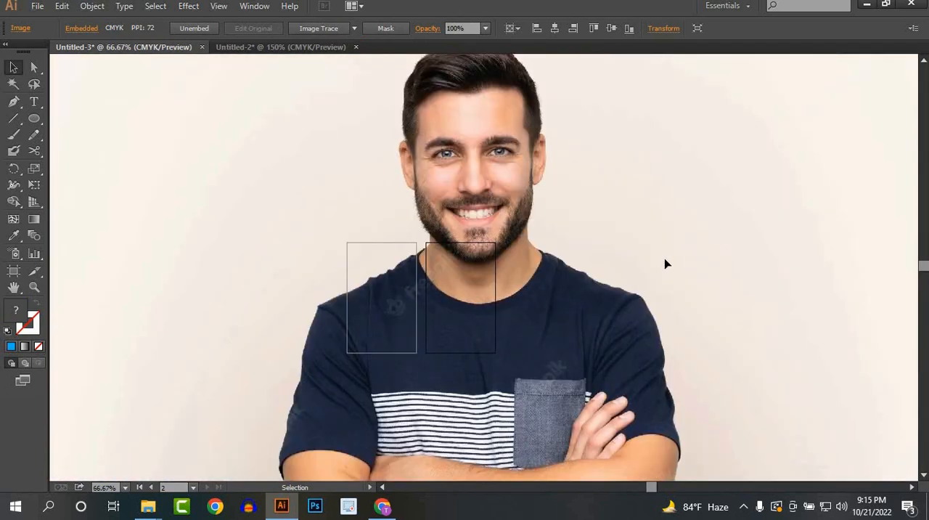
pyautogui.scroll(-4, 666, 263)
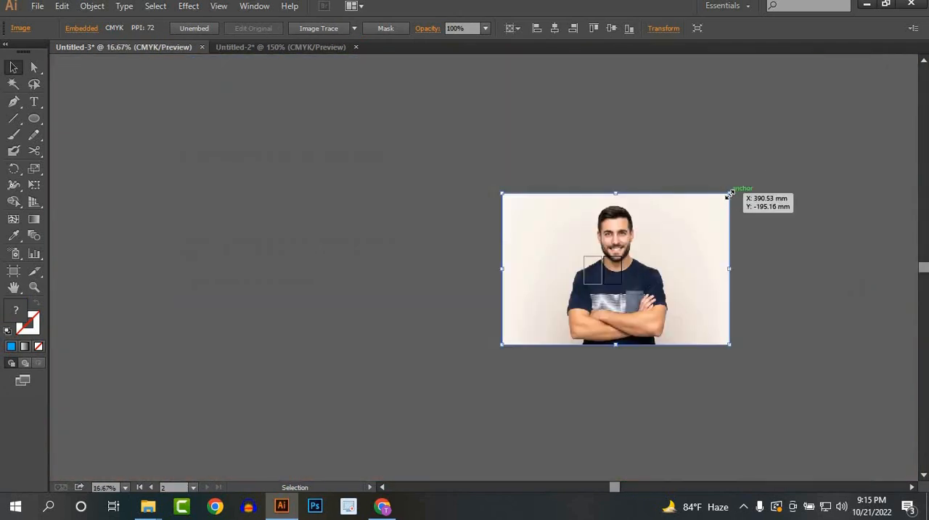
pyautogui.moveTo(730, 194); pyautogui.dragTo(653, 256)
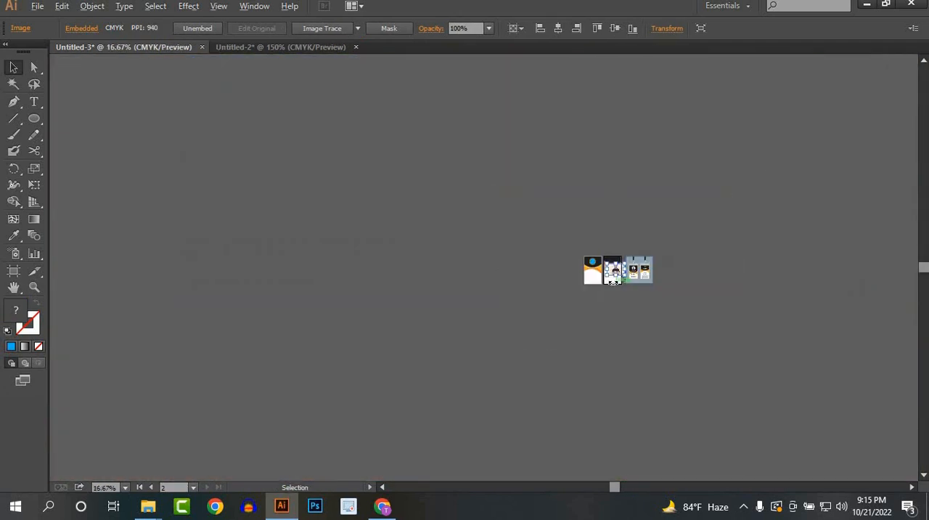
pyautogui.scroll(5, 508, 180)
pyautogui.scroll(2, 508, 180)
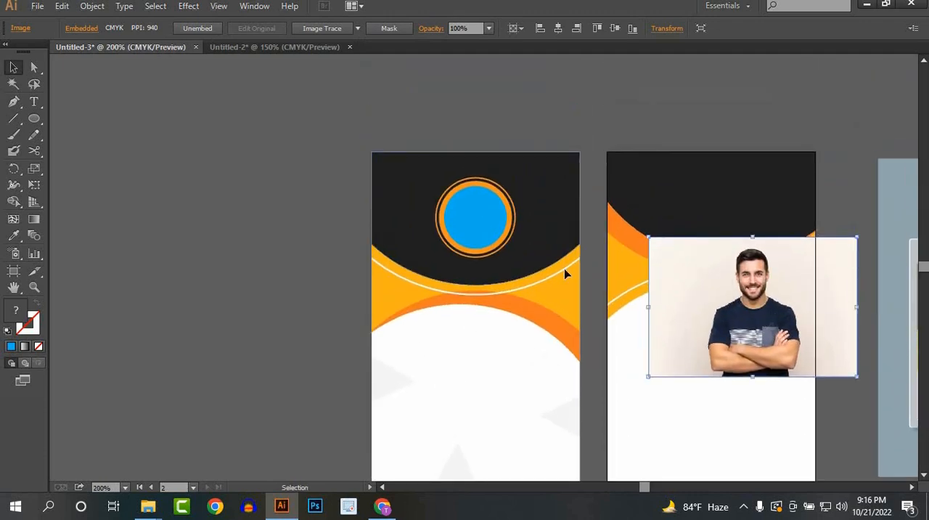
# Step: Move the photo over the front card's blue circle and send it to the back
pyautogui.moveTo(565, 268); pyautogui.dragTo(455, 236)
pyautogui.rightClick(478, 208)
pyautogui.moveTo(595, 284)
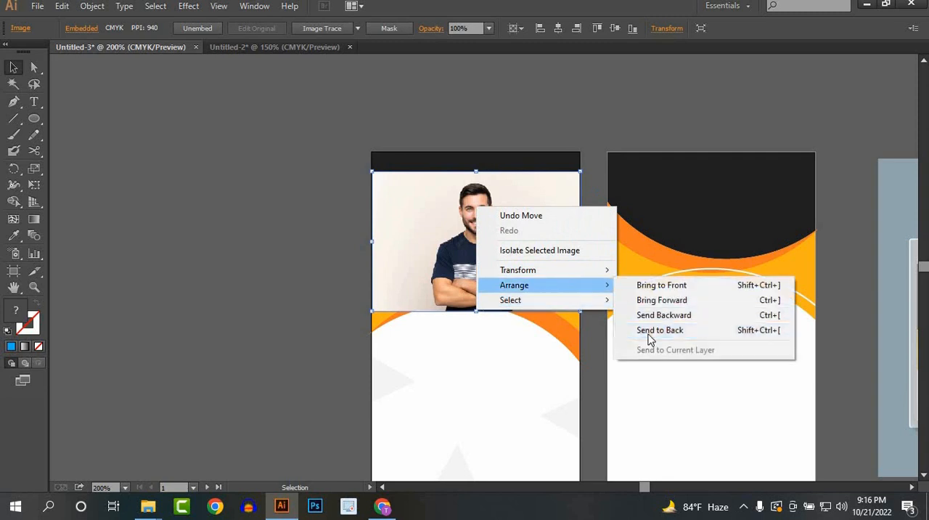
pyautogui.click(650, 334)
# Step: Clip the photo with the blue circle and shift it slightly down inside the clipping mask
pyautogui.keyDown('shift'); pyautogui.click(470, 223); pyautogui.keyUp('shift')
pyautogui.rightClick(471, 225)
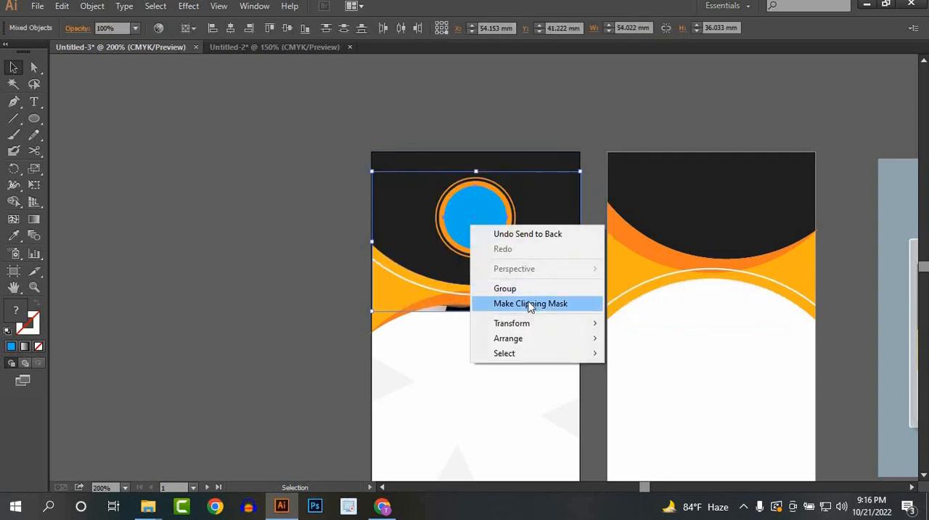
pyautogui.click(529, 306)
pyautogui.doubleClick(477, 232)
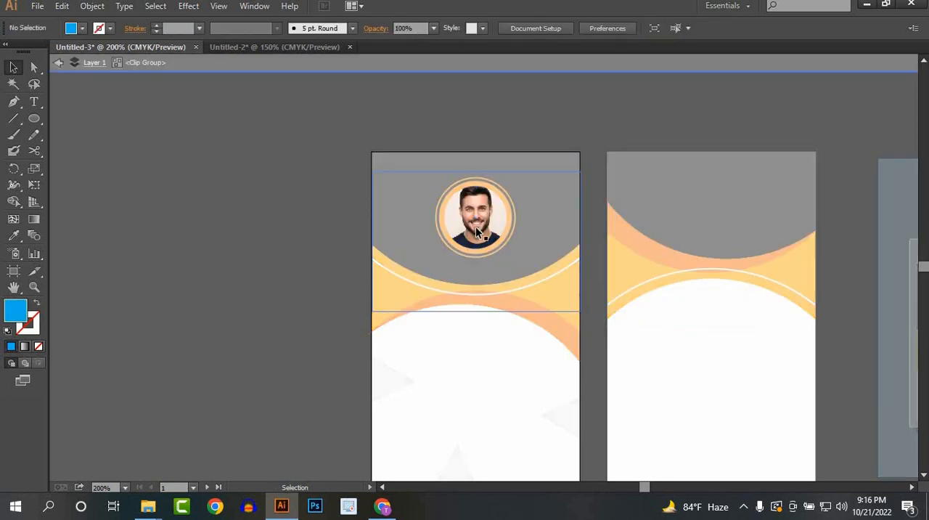
pyautogui.moveTo(476, 216); pyautogui.dragTo(476, 222)
pyautogui.doubleClick(259, 265)
# Step: Lock the front card's curved background shapes, leaving the round photo and its rings selectable
pyautogui.scroll(-1, 530, 370)
pyautogui.moveTo(530, 369); pyautogui.dragTo(332, 264)
pyautogui.scroll(1, 326, 295)
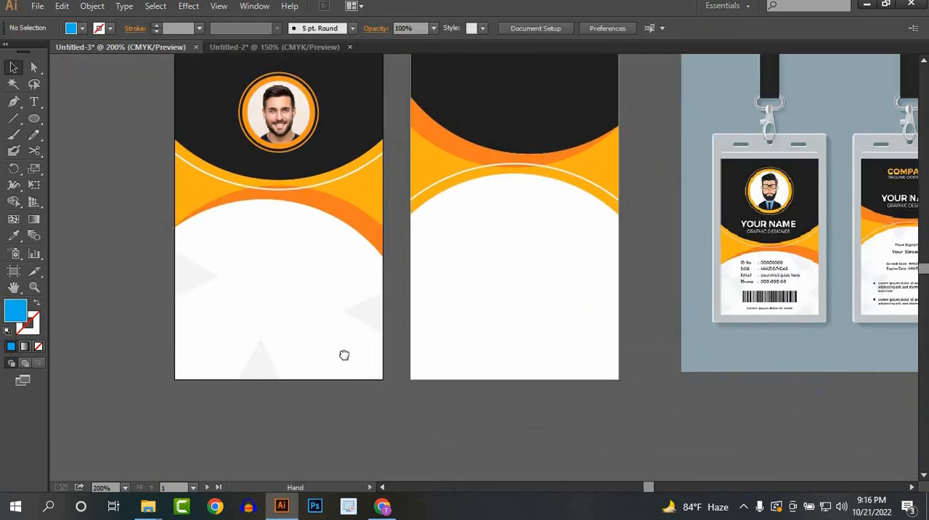
pyautogui.scroll(1, 274, 229)
pyautogui.moveTo(326, 226); pyautogui.dragTo(259, 332)
pyautogui.scroll(1, 277, 245)
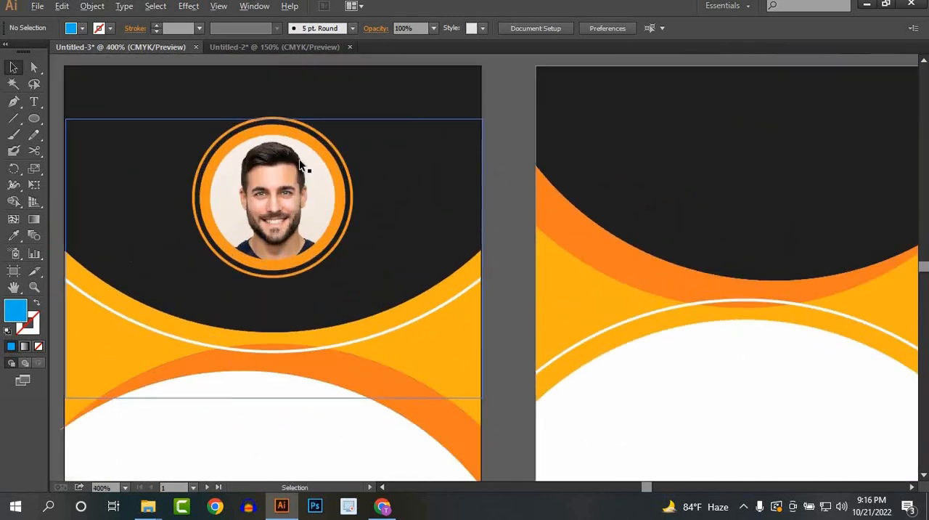
pyautogui.moveTo(503, 234); pyautogui.dragTo(406, 414)
pyautogui.hotkey('ctrl', '2')
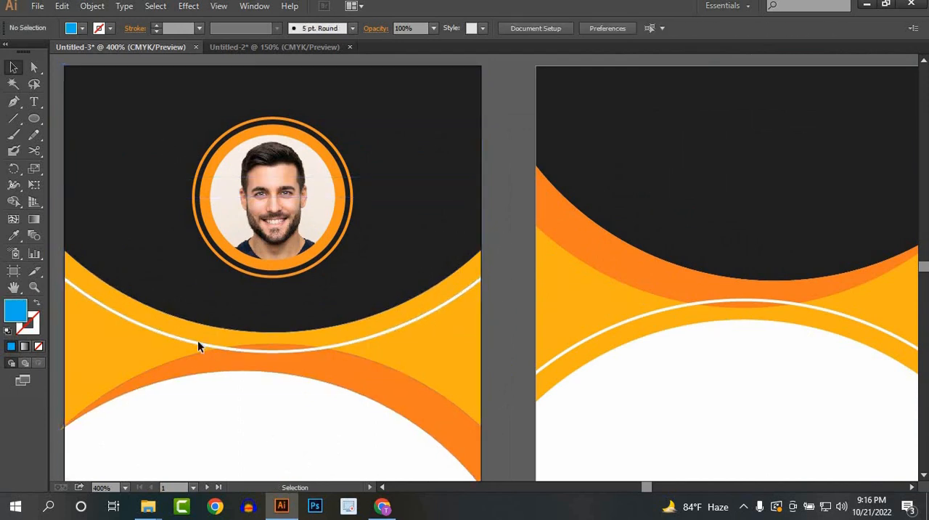
pyautogui.moveTo(427, 431)
pyautogui.mouseDown()
pyautogui.moveTo(422, 448)
pyautogui.moveTo(421, 436)
pyautogui.mouseUp()
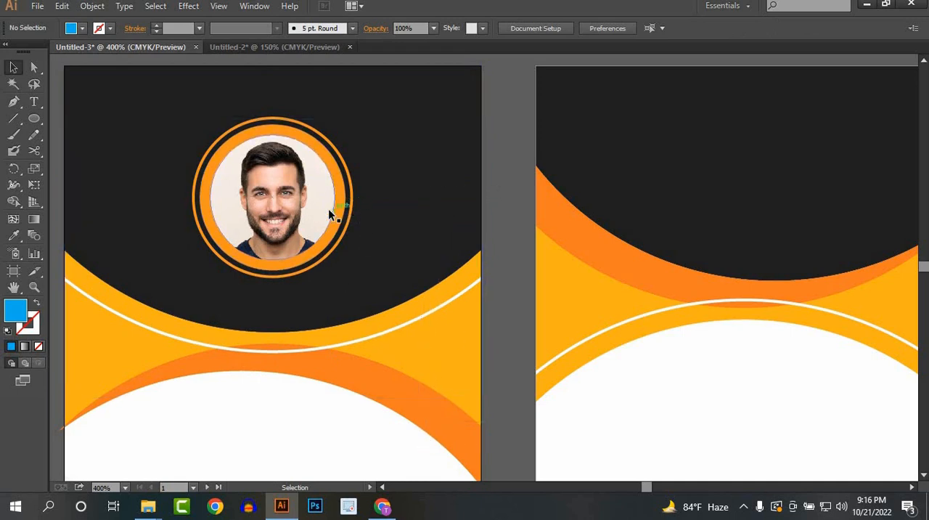
# Step: Scale the round photo and its orange rings down to about 13.8 mm and move them higher on the black area
pyautogui.moveTo(411, 197); pyautogui.dragTo(305, 240)
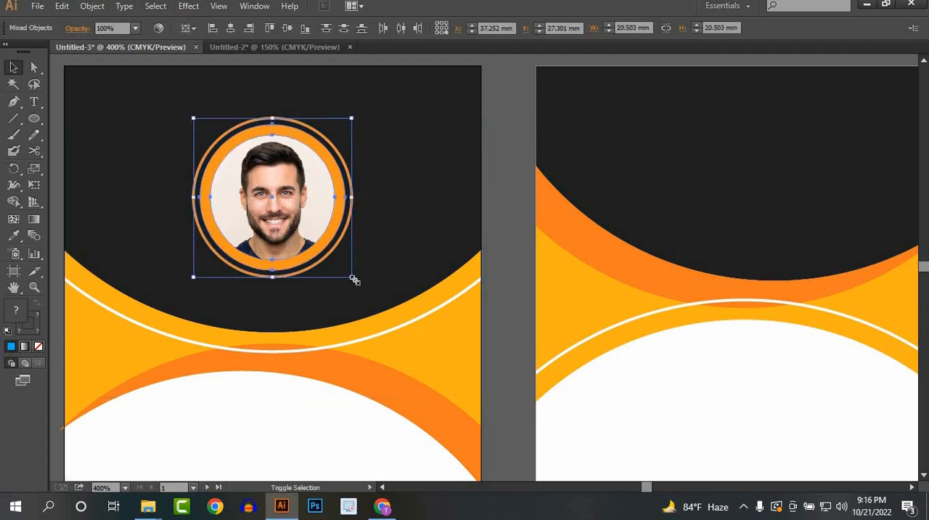
pyautogui.moveTo(354, 280); pyautogui.dragTo(340, 266)
pyautogui.moveTo(280, 217); pyautogui.dragTo(280, 202)
pyautogui.click(383, 212)
pyautogui.moveTo(347, 300); pyautogui.dragTo(266, 191)
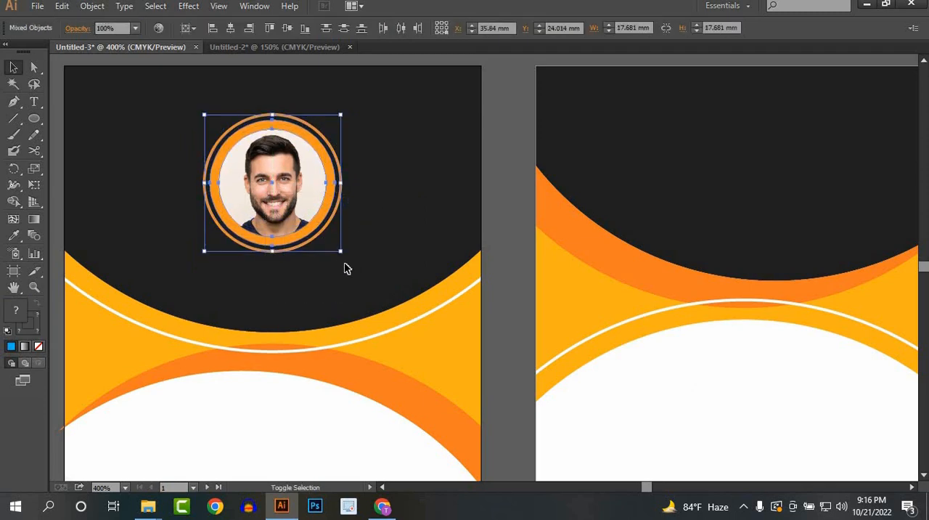
pyautogui.moveTo(343, 252); pyautogui.dragTo(328, 237)
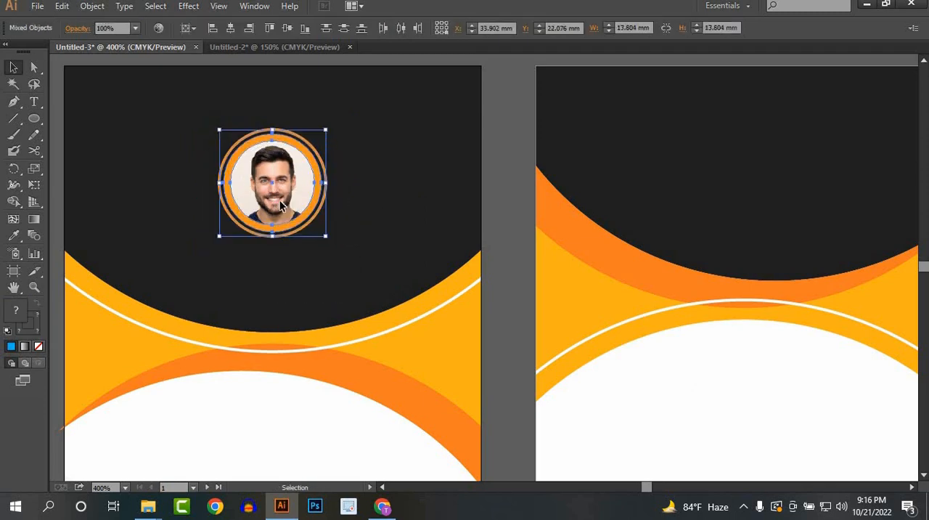
pyautogui.moveTo(284, 193); pyautogui.dragTo(282, 155)
pyautogui.click(288, 286)
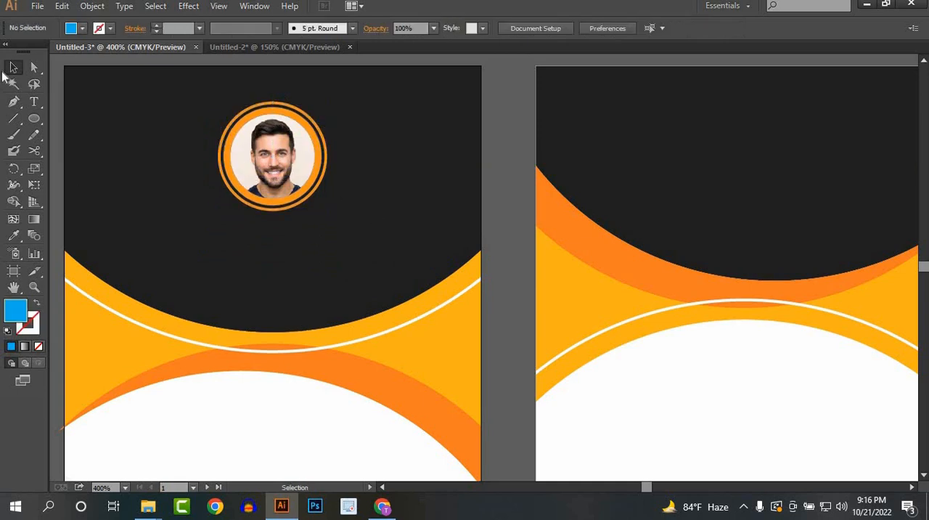
# Step: Add a text line with the cardholder's full name in capitals below the photo on the front card
pyautogui.click(35, 102)
pyautogui.moveTo(200, 257); pyautogui.dragTo(294, 232)
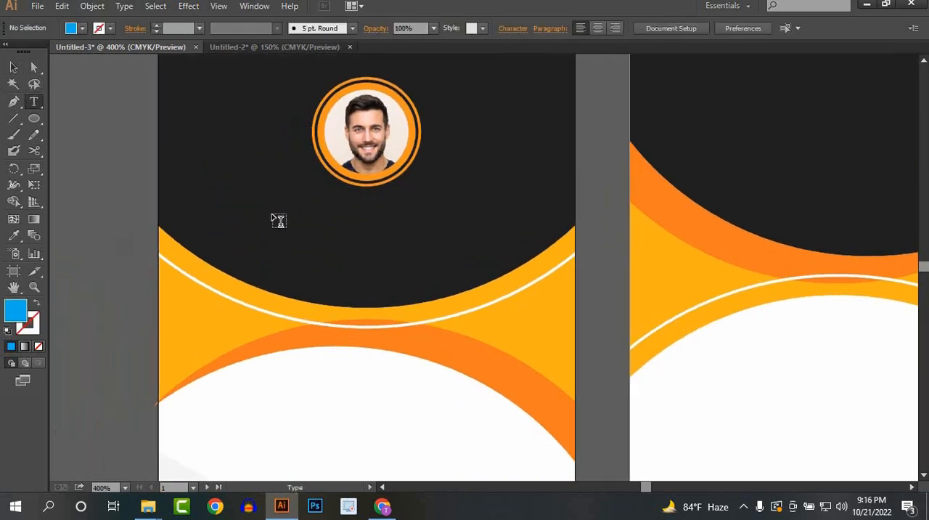
pyautogui.click(306, 223)
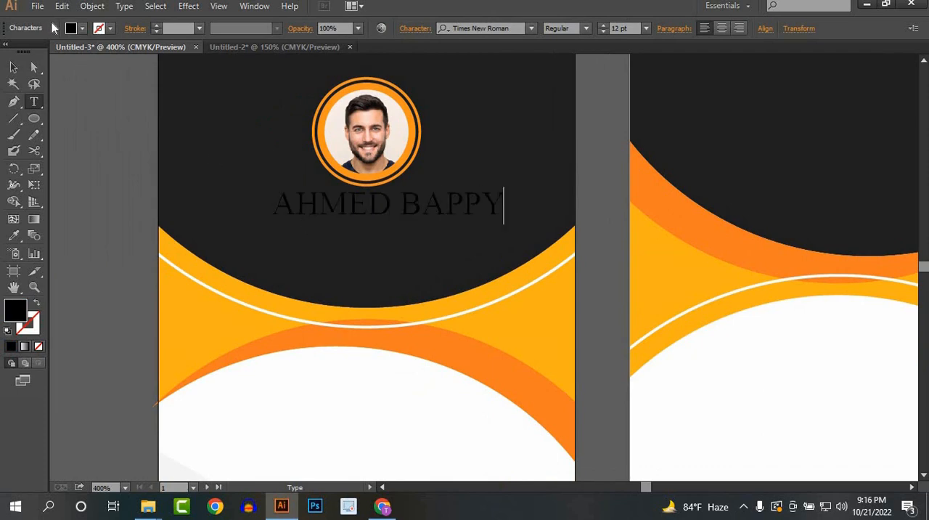
pyautogui.click(11, 67)
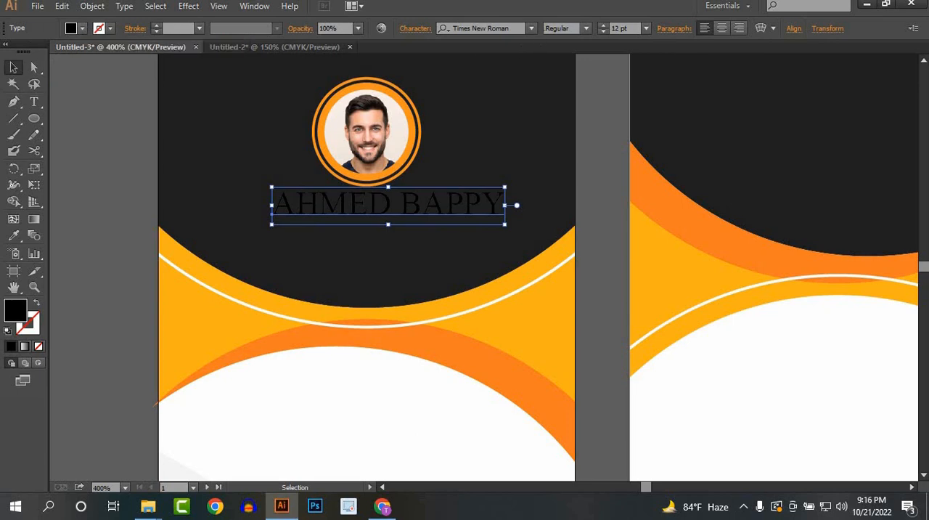
# Step: Set the name text's font to Montserrat Bold
pyautogui.click(531, 29)
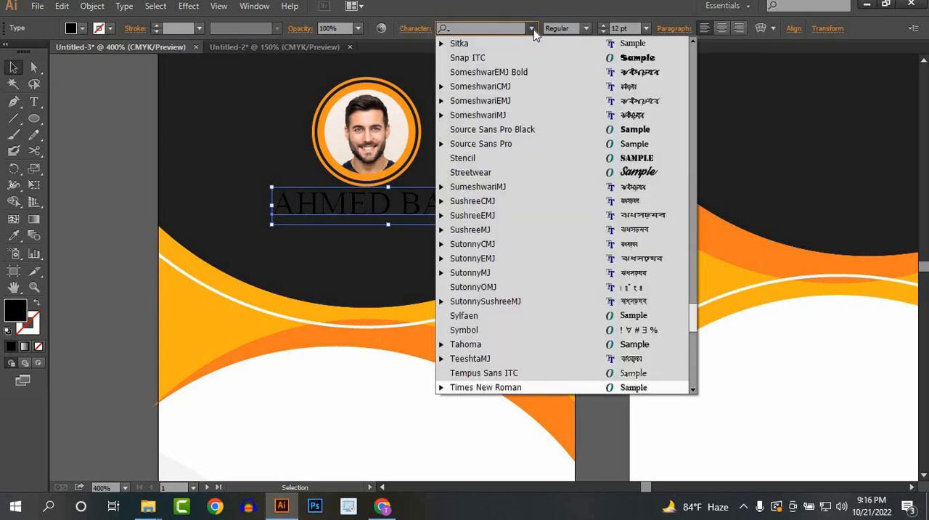
pyautogui.write('MONT')
pyautogui.click(537, 214)
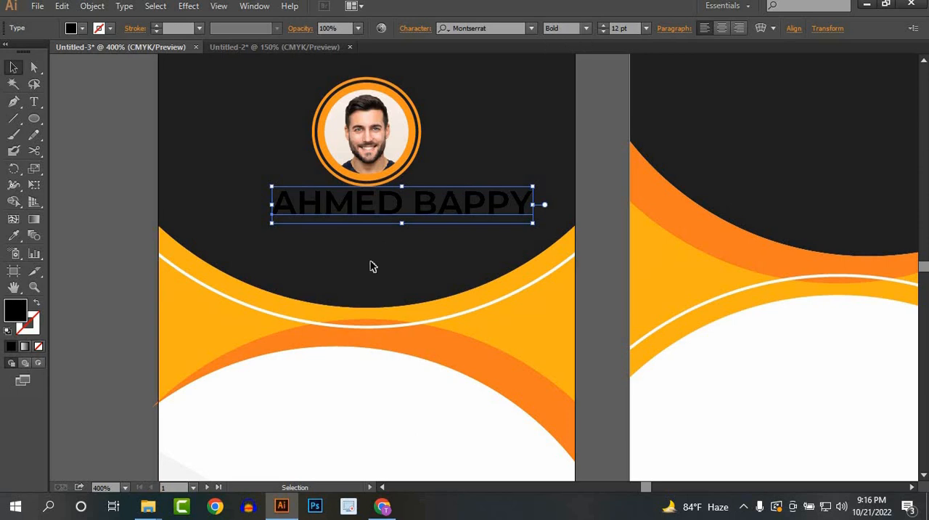
pyautogui.scroll(-1, 370, 262)
pyautogui.moveTo(626, 289); pyautogui.dragTo(487, 249)
pyautogui.scroll(-1, 446, 254)
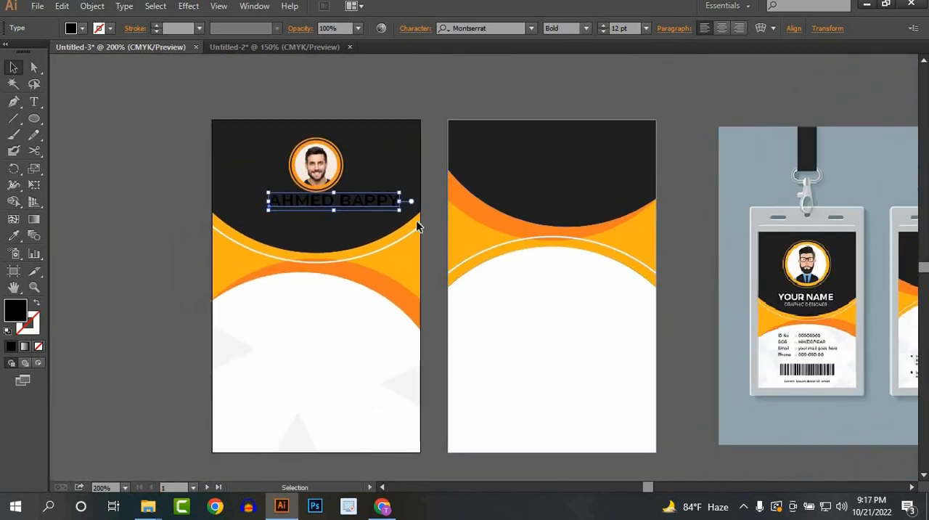
pyautogui.scroll(2, 417, 227)
pyautogui.moveTo(302, 180); pyautogui.dragTo(406, 215)
pyautogui.scroll(-1, 303, 201)
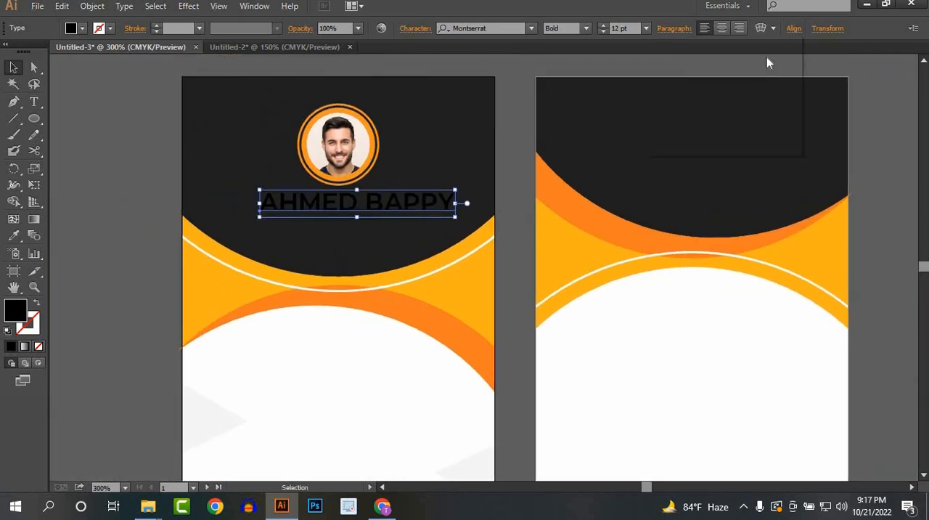
# Step: Centre the name text horizontally on the front card and fill it with white
pyautogui.click(678, 68)
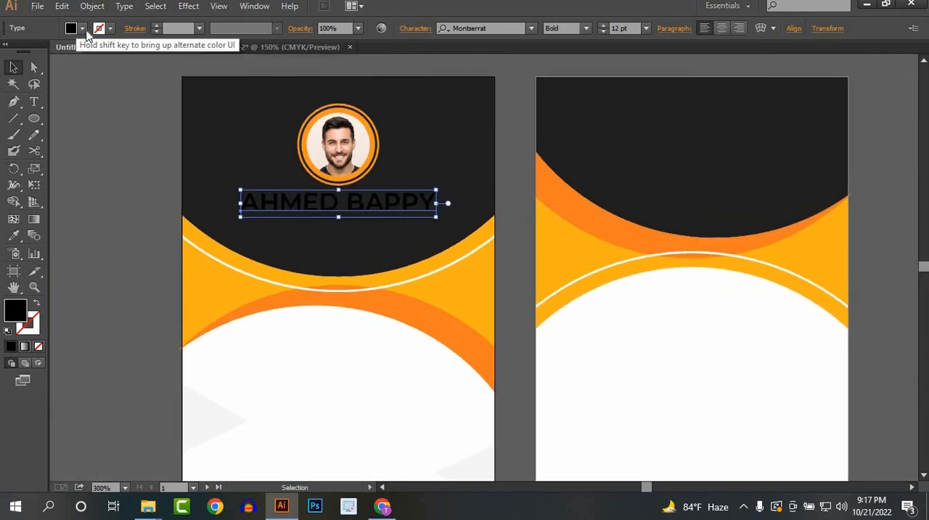
pyautogui.click(82, 28)
pyautogui.click(28, 53)
pyautogui.click(311, 374)
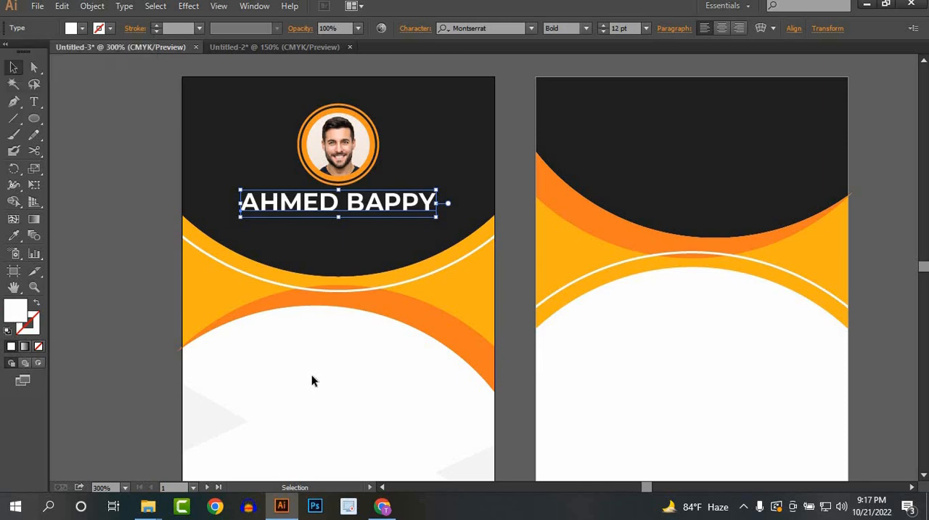
# Step: Scale the name text down slightly around its centre below the photo
pyautogui.click(311, 374)
pyautogui.scroll(1, 380, 235)
pyautogui.click(317, 182)
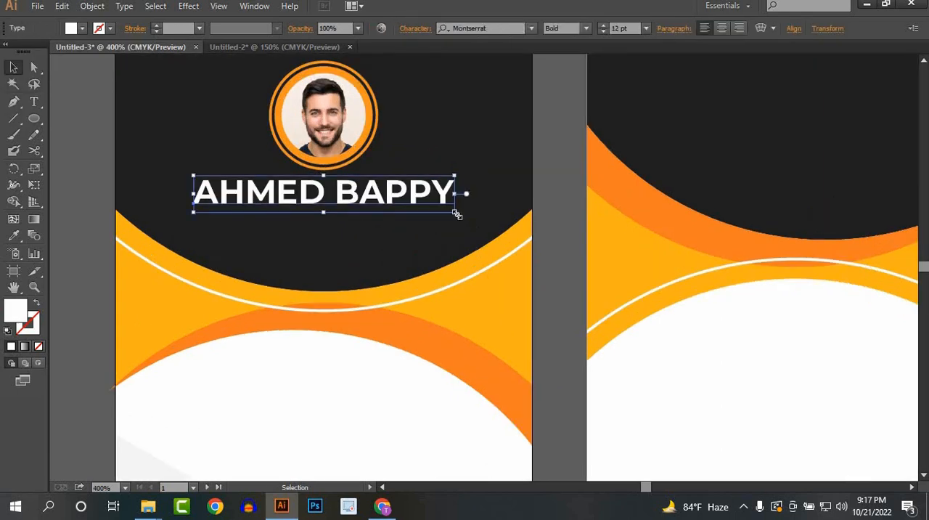
pyautogui.moveTo(457, 215); pyautogui.dragTo(441, 211)
pyautogui.click(99, 182)
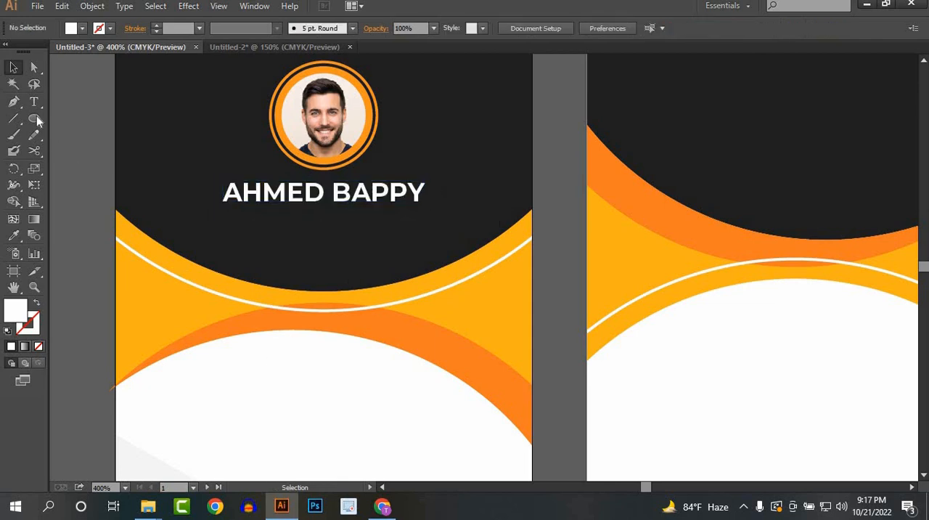
# Step: Add a GRAPHIC DESIGNER text line below the name on the front card and set its font style to Regular
pyautogui.click(33, 102)
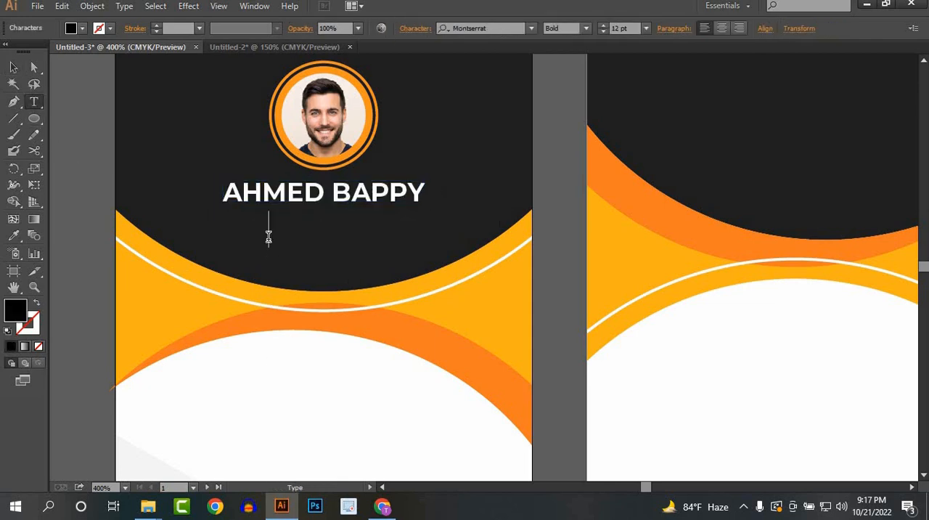
pyautogui.write('RAPHCIS')
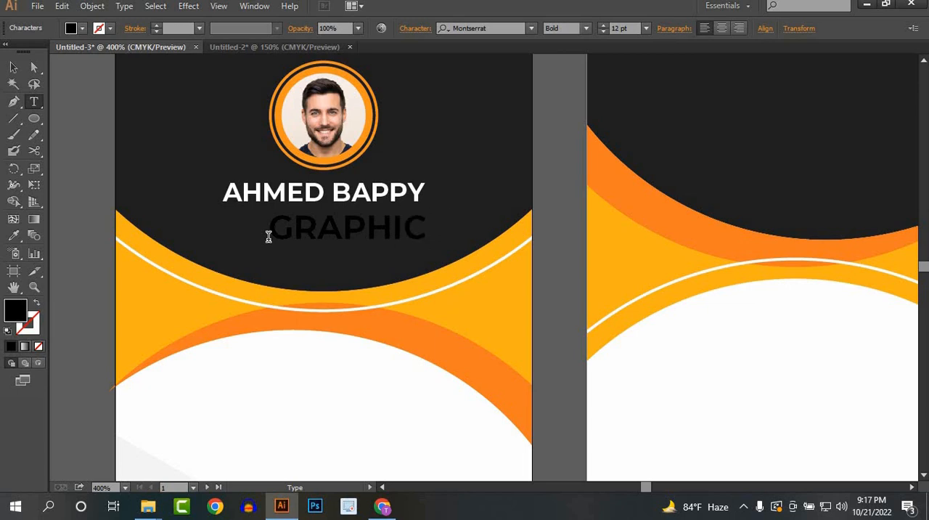
pyautogui.write('ESI')
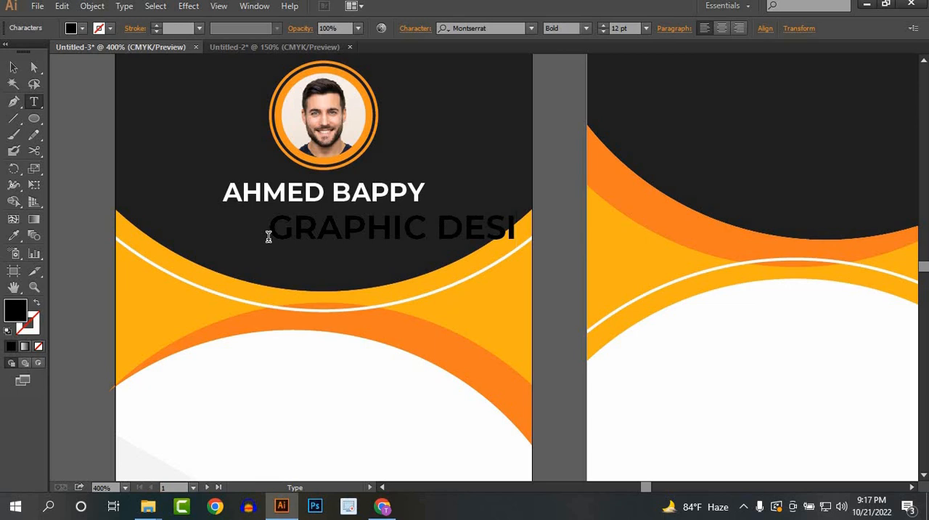
pyautogui.write('GNER')
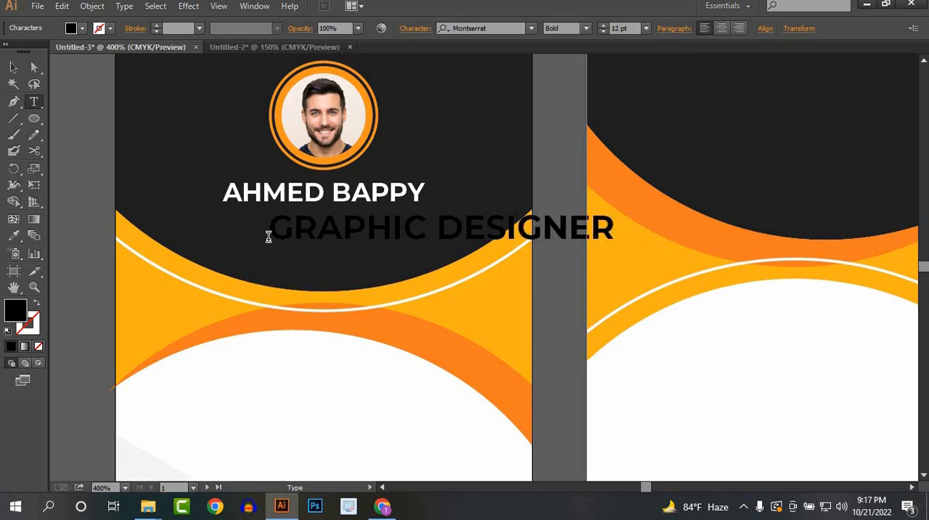
pyautogui.click(20, 65)
pyautogui.click(586, 28)
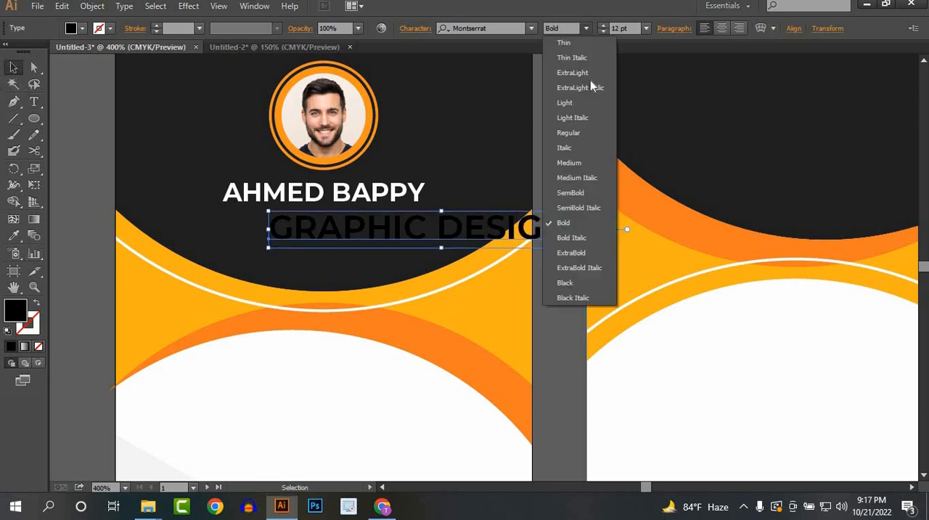
pyautogui.click(574, 132)
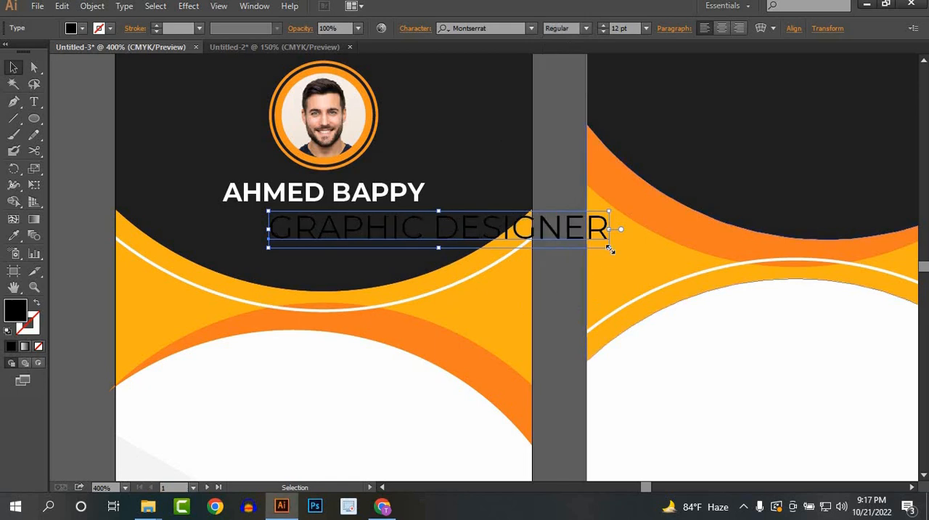
# Step: Scale the job title down to about 5.11 pt, centre it under the name, and fill it with white
pyautogui.moveTo(609, 232); pyautogui.dragTo(328, 217)
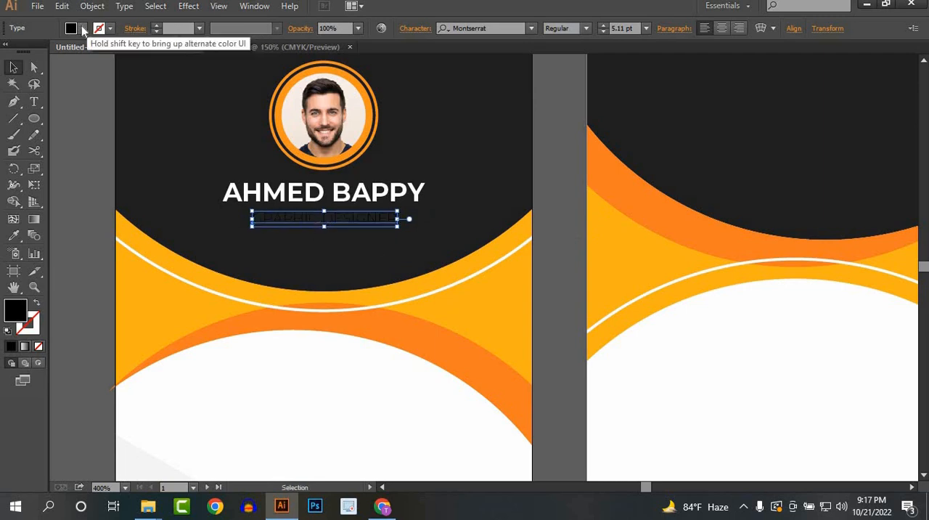
pyautogui.click(82, 28)
pyautogui.click(27, 52)
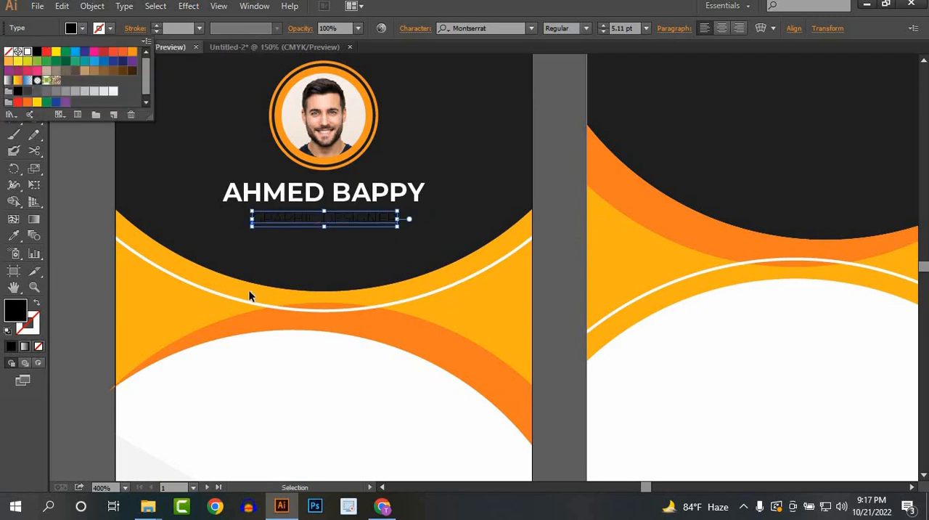
pyautogui.click(315, 339)
# Step: Draw a text area across the front card's white section and enter the label "ID No" in it
pyautogui.scroll(-4, 411, 349)
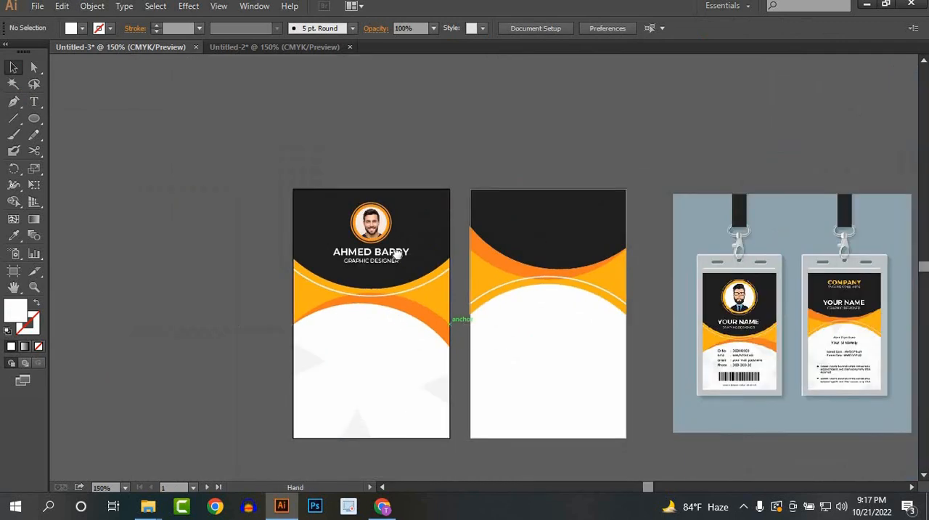
pyautogui.scroll(2, 384, 283)
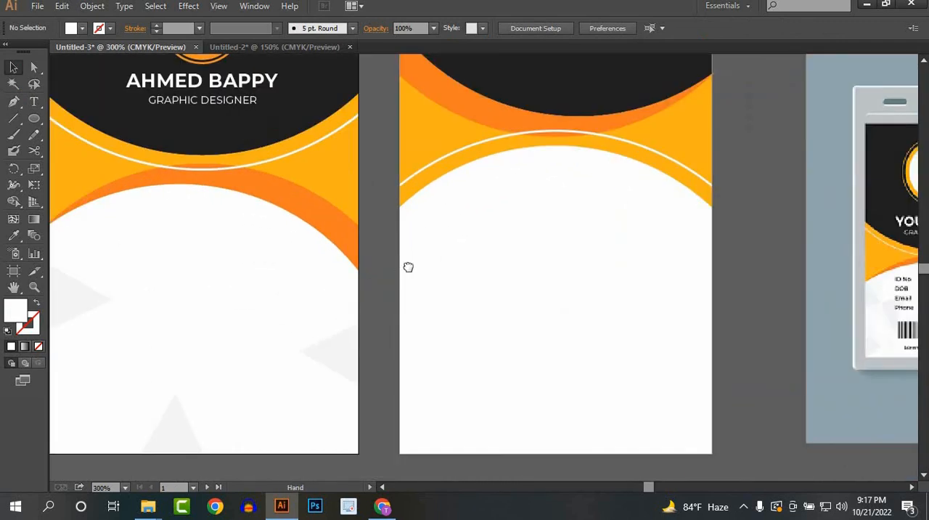
pyautogui.scroll(-1, 408, 267)
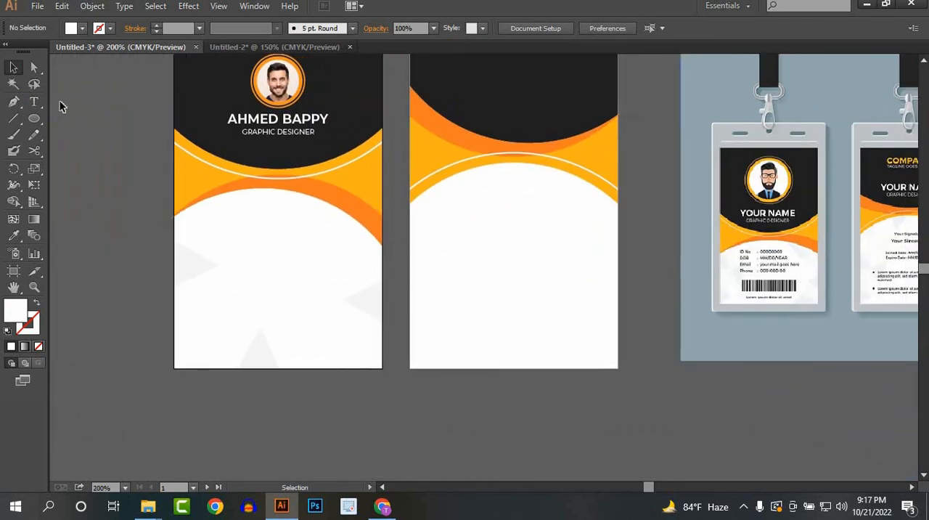
pyautogui.click(34, 102)
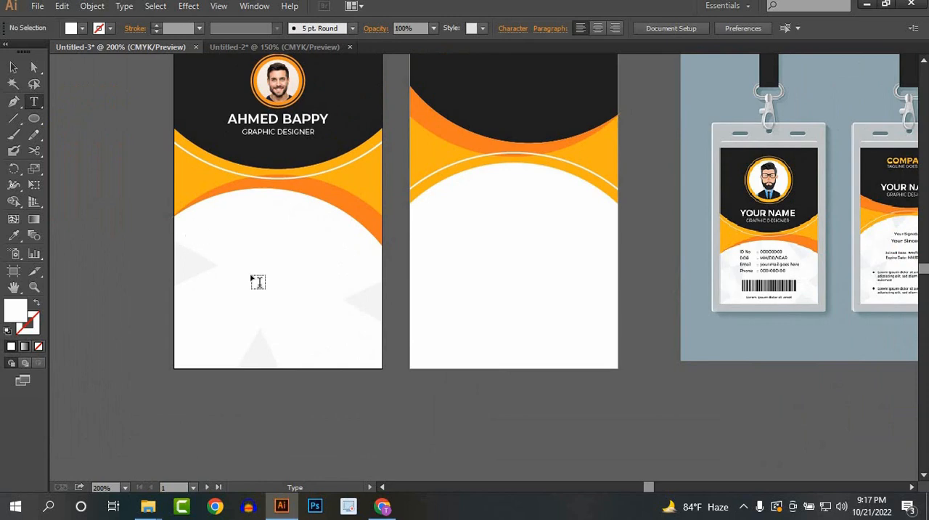
pyautogui.moveTo(259, 282); pyautogui.dragTo(352, 350)
pyautogui.moveTo(363, 356); pyautogui.dragTo(361, 353)
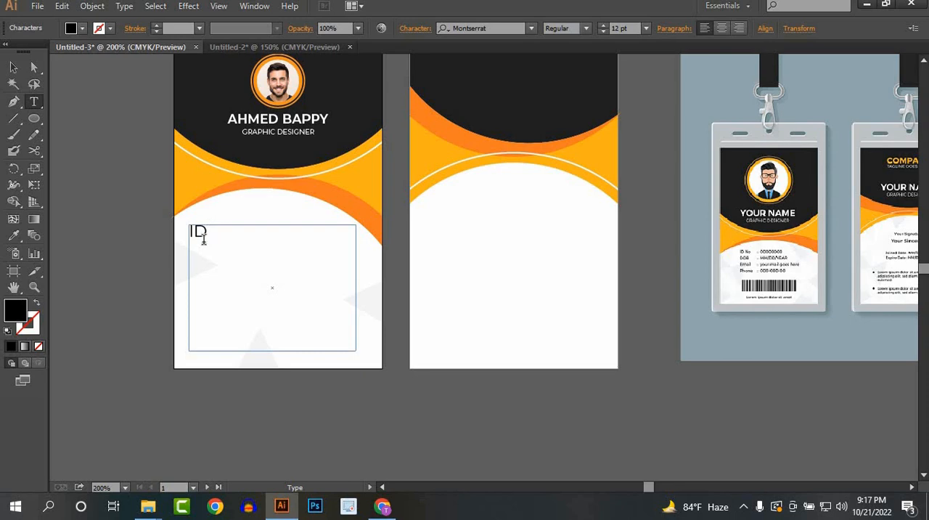
pyautogui.write('ID nO')
pyautogui.press('BackSpace')
pyautogui.press('BackSpace')
pyautogui.write('N')
# Step: Set the font size of the "ID No" text to 7 pt
pyautogui.hotkey('ctrl', 'a')
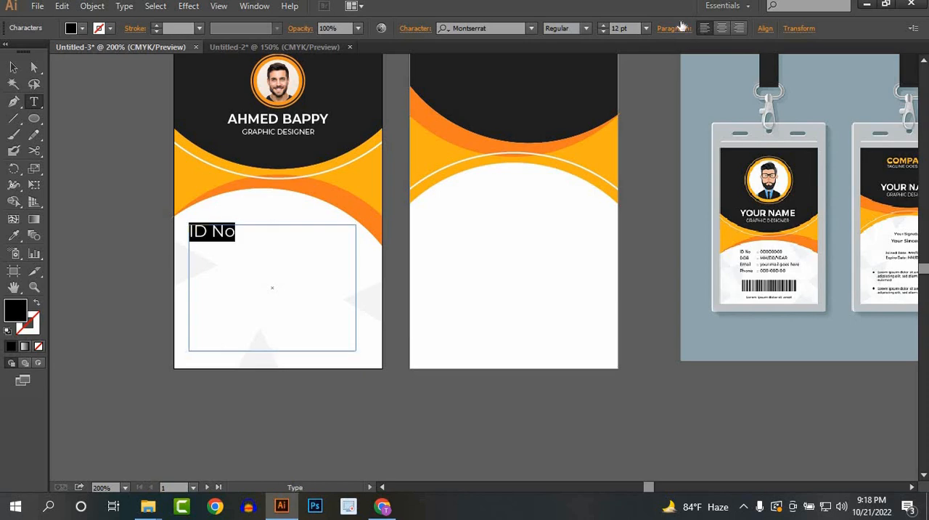
pyautogui.click(603, 25)
pyautogui.click(604, 25)
pyautogui.click(604, 26)
pyautogui.click(603, 26)
pyautogui.click(604, 25)
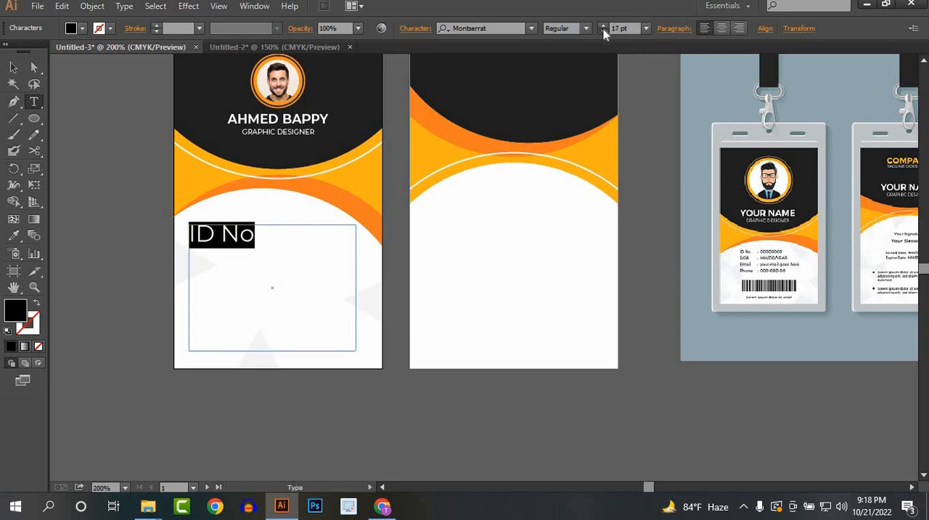
pyautogui.click(602, 32)
pyautogui.click(602, 32)
pyautogui.click(601, 32)
pyautogui.click(601, 32)
pyautogui.click(602, 32)
pyautogui.click(602, 32)
pyautogui.click(602, 32)
pyautogui.click(602, 32)
pyautogui.click(602, 32)
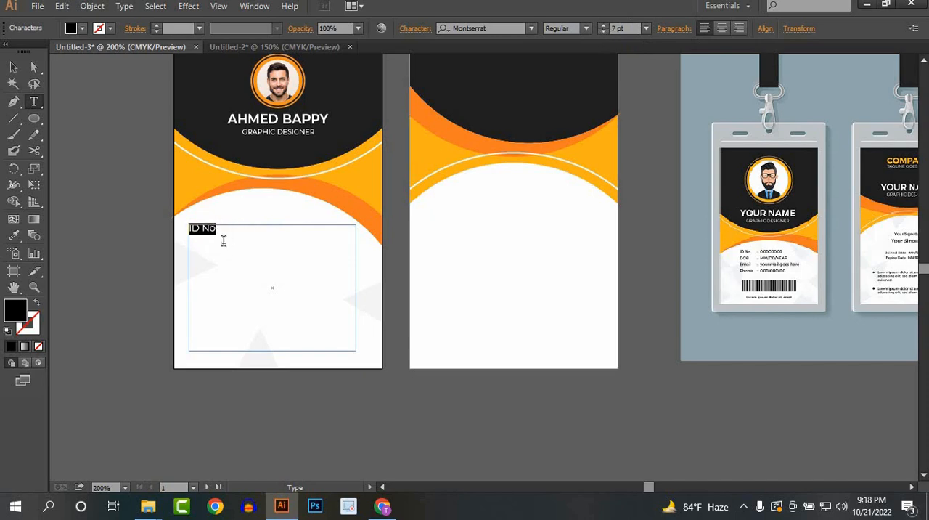
# Step: Complete the ID No line with a tabbed colon and the cardholder's ID number
pyautogui.click(222, 236)
pyautogui.press('Tab')
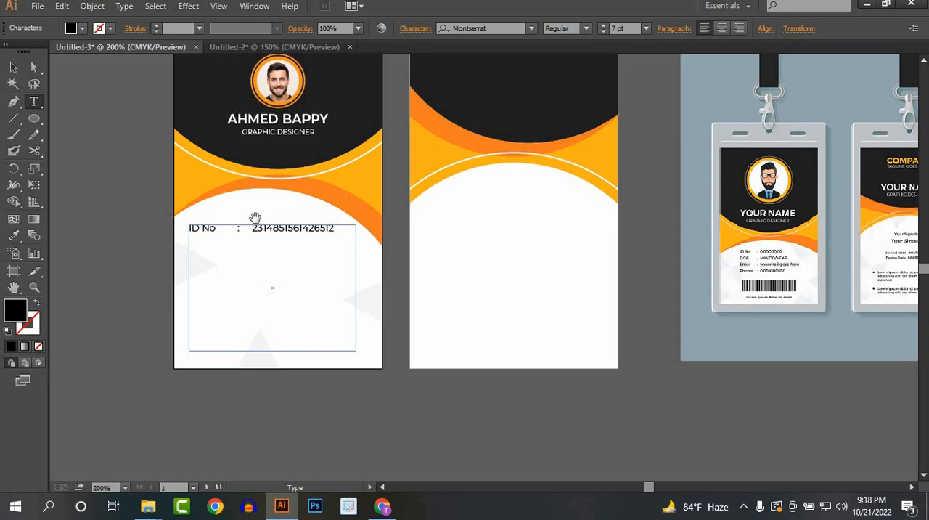
pyautogui.scroll(1, 256, 221)
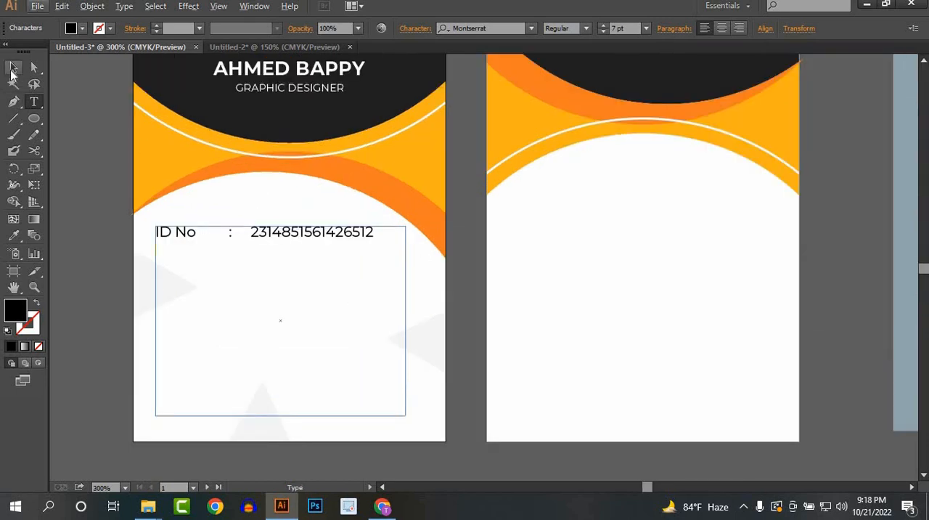
pyautogui.press('Escape')
# Step: Move the reference mockup image over the back artboard, close to the front card, for comparison
pyautogui.scroll(-1, 505, 269)
pyautogui.moveTo(603, 269); pyautogui.dragTo(520, 269)
pyautogui.moveTo(857, 265); pyautogui.dragTo(597, 270)
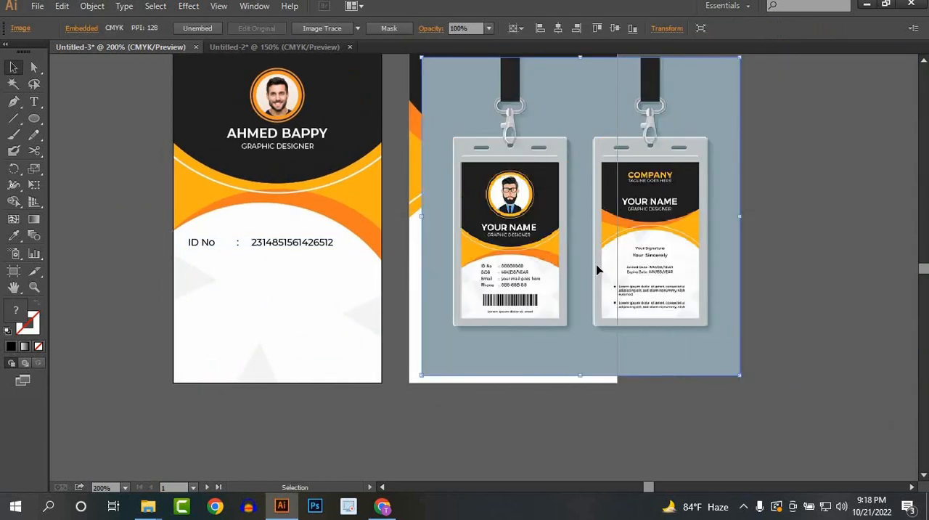
pyautogui.scroll(1, 257, 251)
pyautogui.moveTo(255, 249); pyautogui.dragTo(315, 253)
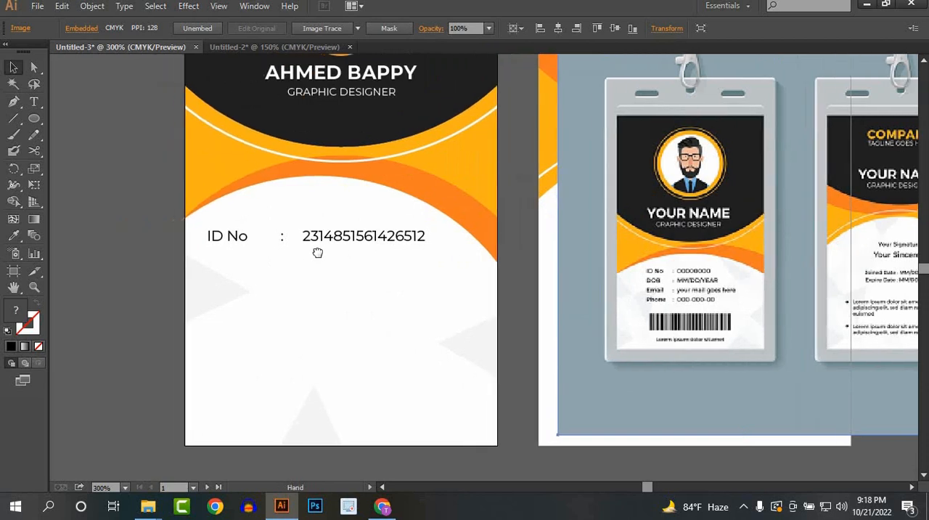
# Step: Add a DOB line with the placeholder MM/DD/YY below the ID line, followed by an Email label with a colon
pyautogui.doubleClick(264, 238)
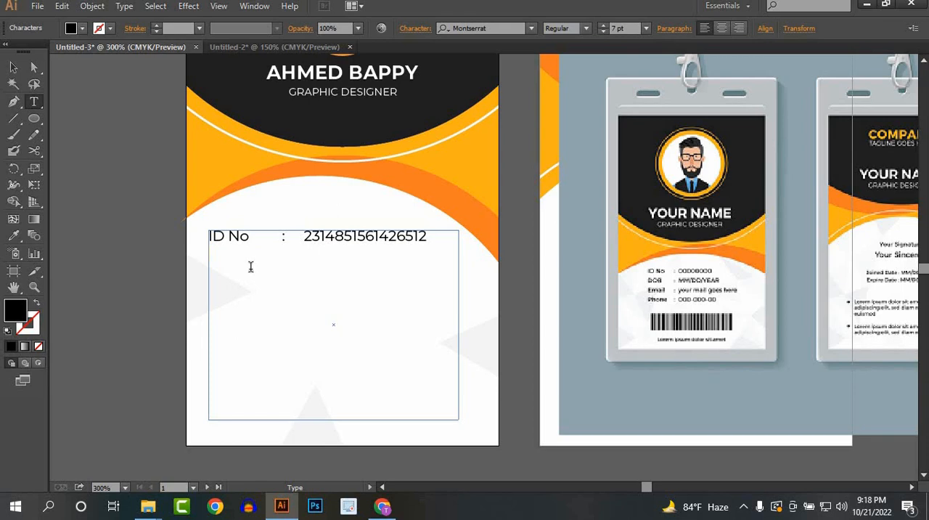
pyautogui.write('DOB :')
pyautogui.write('MM/DD/YY')
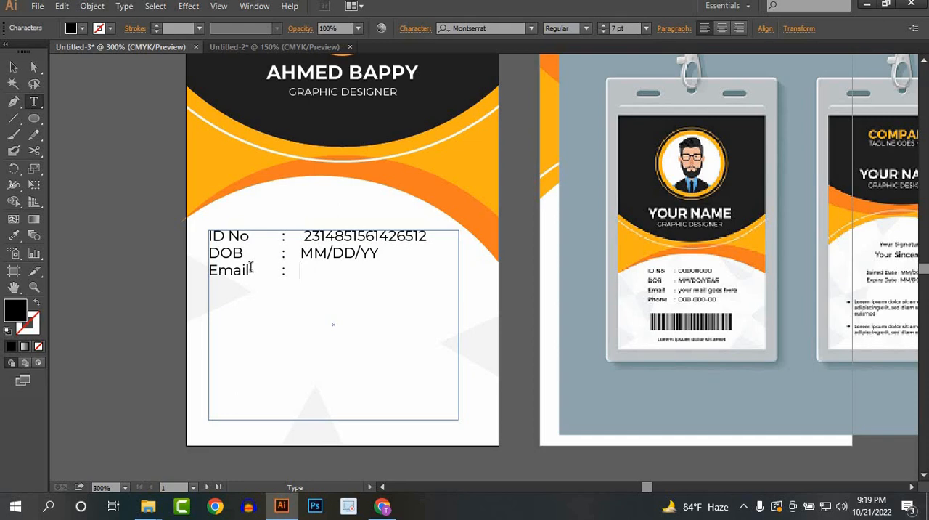
# Step: Enter "your mail" as the Email value and add a Phone line with the cardholder's phone number
pyautogui.write('your')
pyautogui.write(' mail ')
pyautogui.write('Phon')
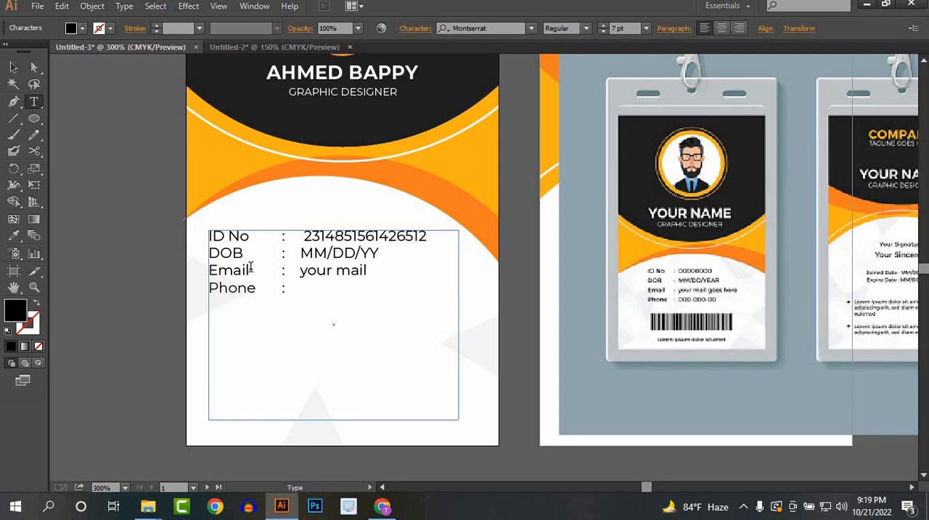
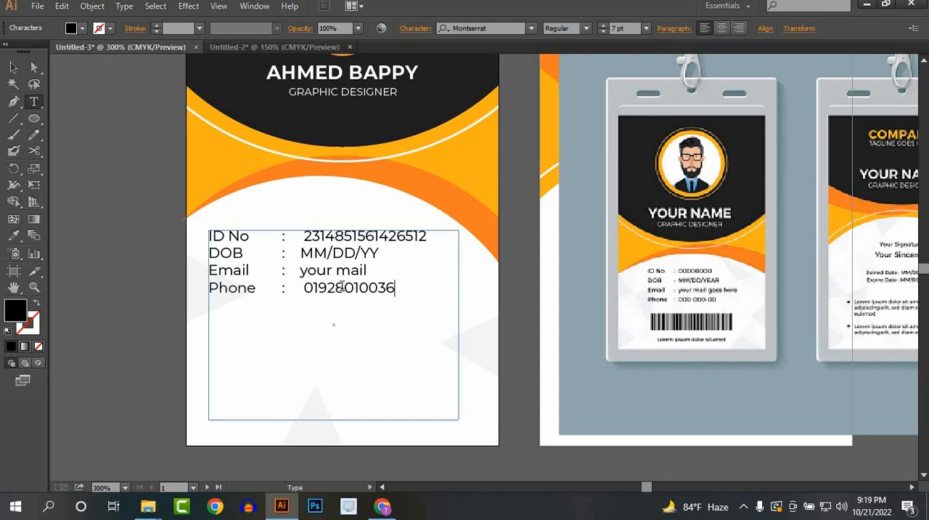
# Step: Move the details text block slightly right and down within the front card's white section
pyautogui.click(14, 67)
pyautogui.click(266, 268)
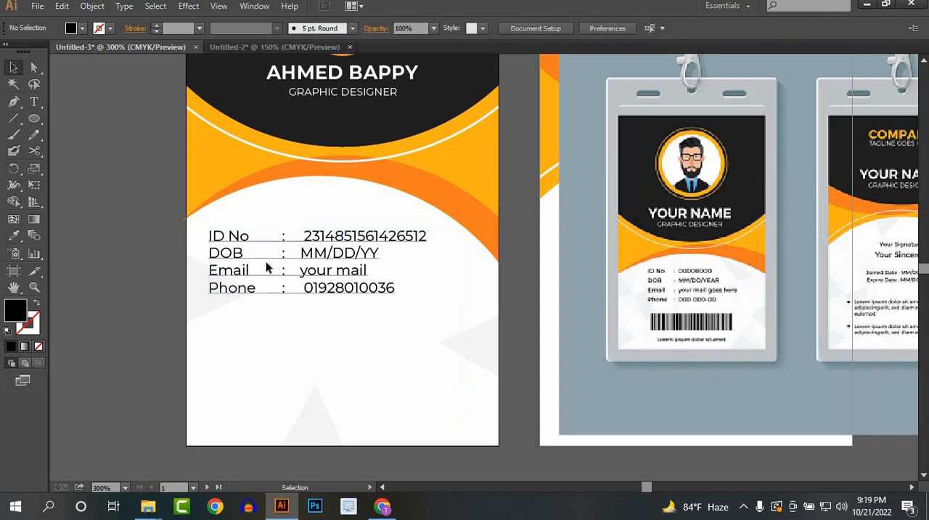
pyautogui.moveTo(294, 279); pyautogui.dragTo(300, 282)
pyautogui.click(239, 259)
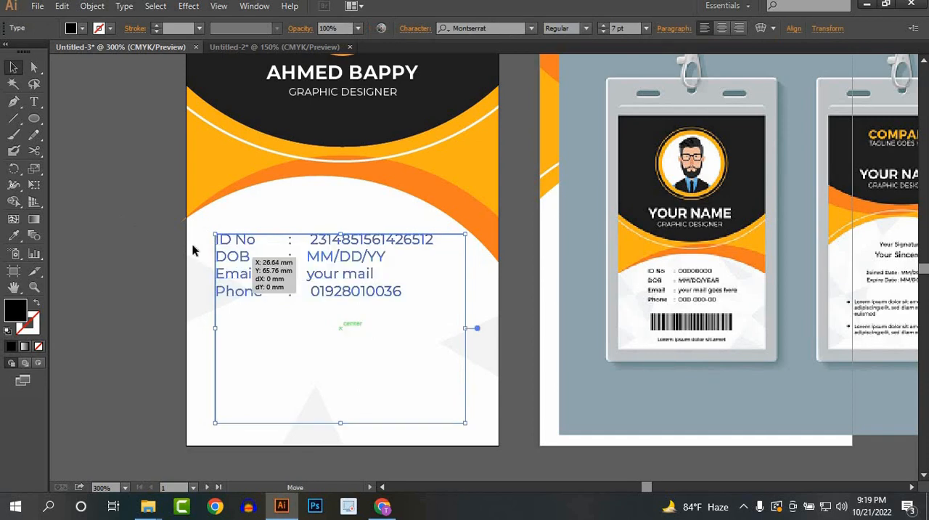
pyautogui.click(282, 322)
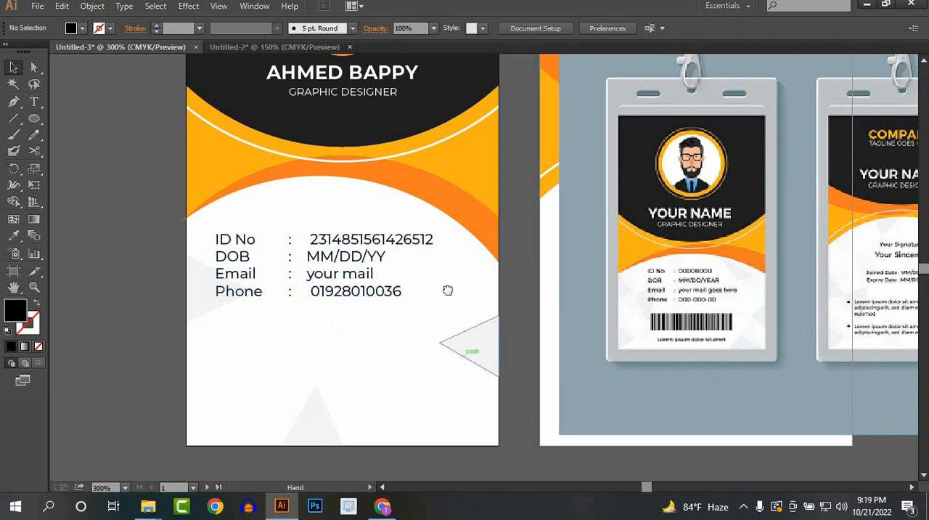
# Step: Switch to Chrome and search Google Images for "bar code" in a new tab
pyautogui.scroll(-2, 447, 291)
pyautogui.click(383, 506)
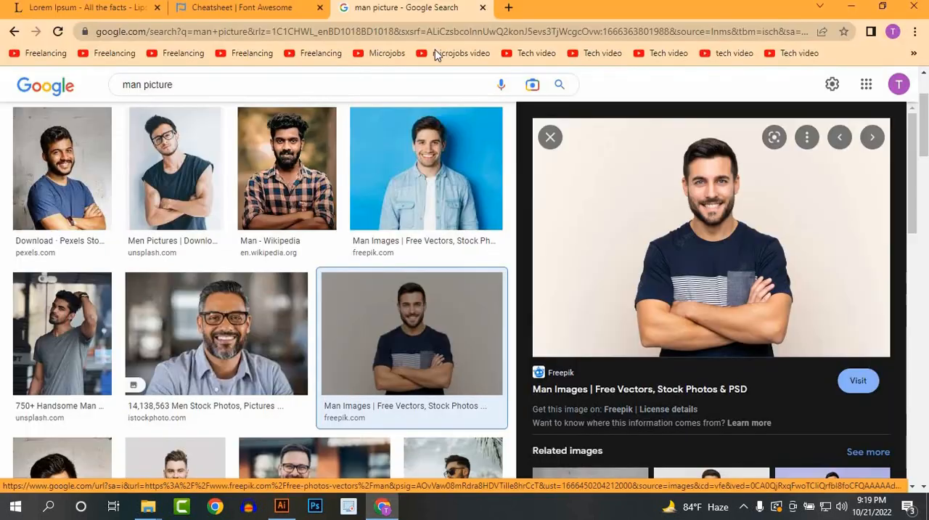
pyautogui.click(509, 7)
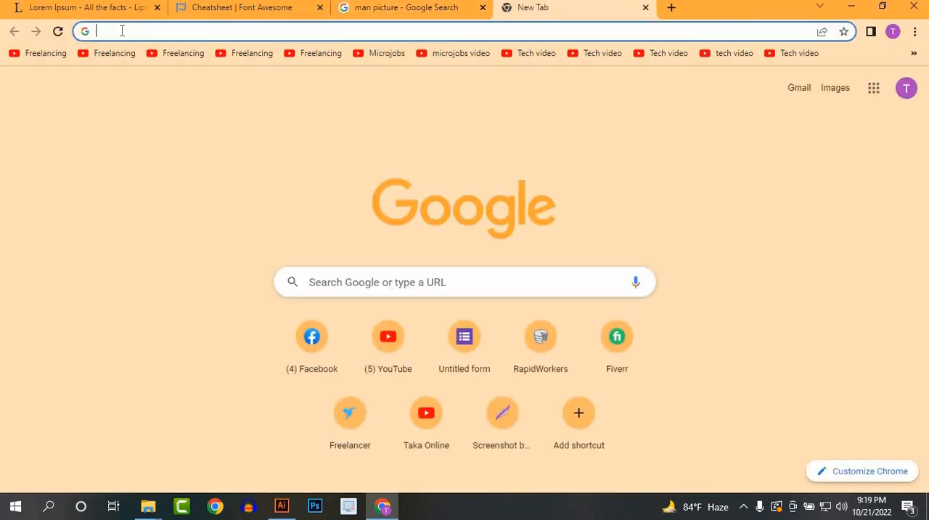
pyautogui.write('bar code')
pyautogui.press('Return')
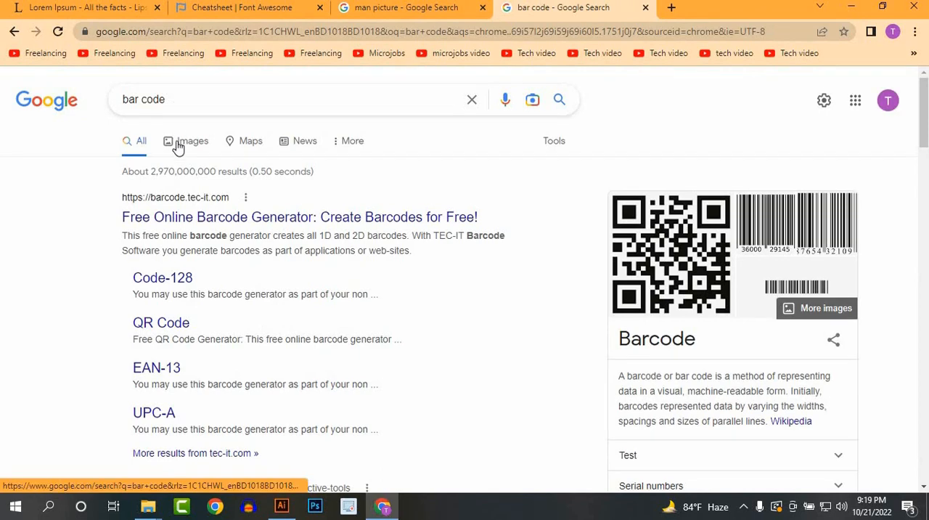
pyautogui.click(180, 143)
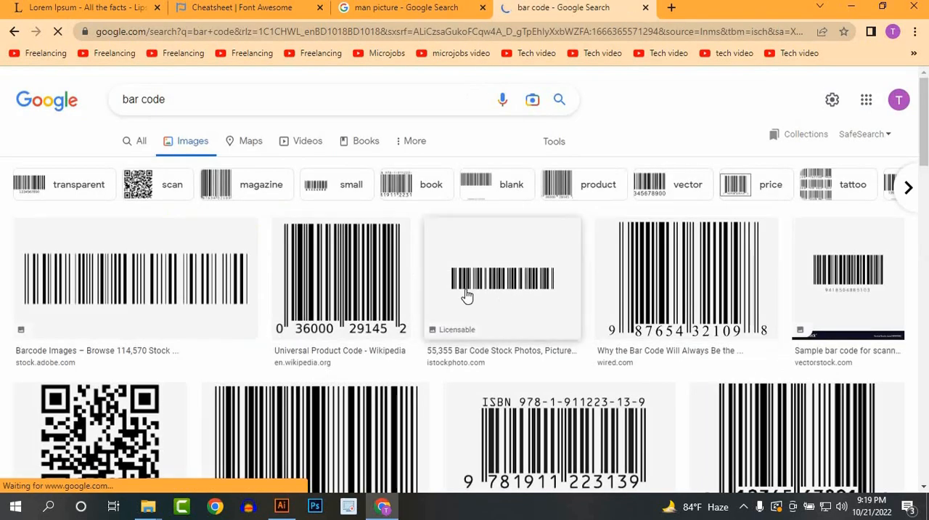
# Step: Copy the wide Adobe Stock barcode image from the search results and paste it into the ID card document in Illustrator
pyautogui.click(170, 279)
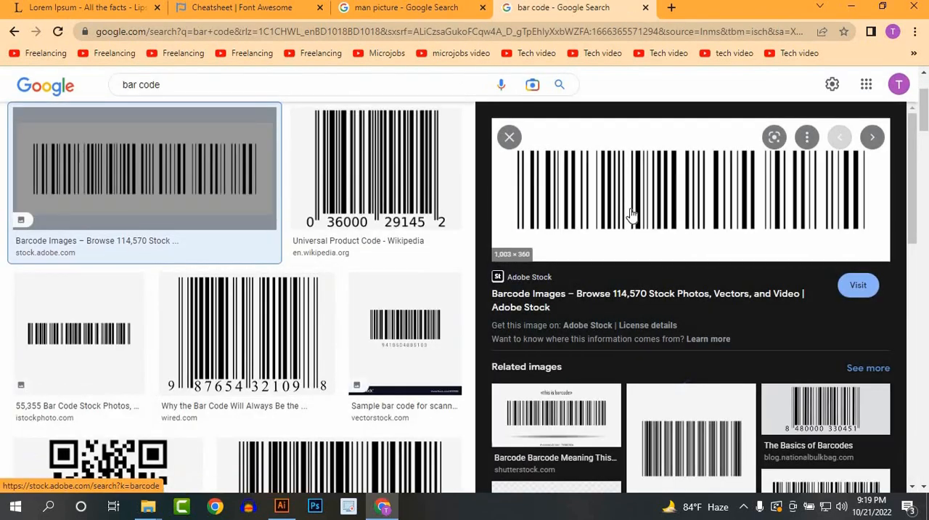
pyautogui.rightClick(627, 186)
pyautogui.click(686, 347)
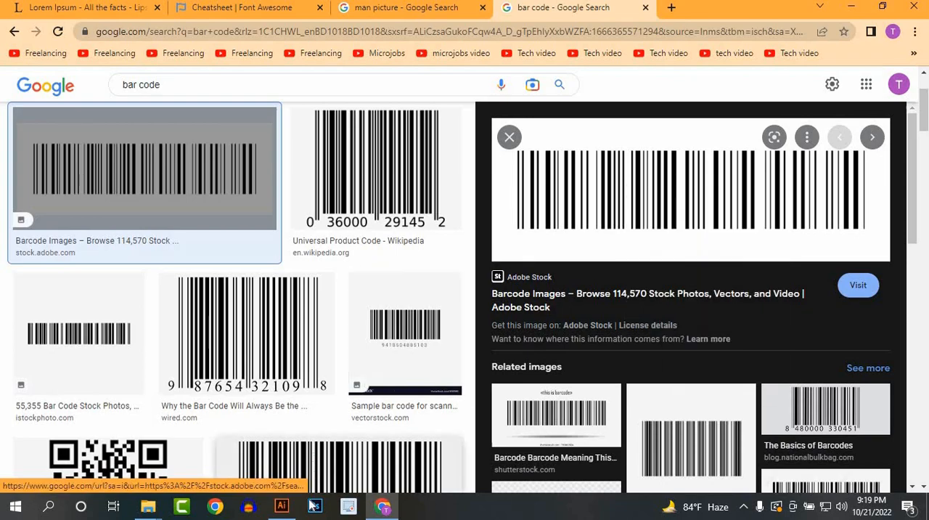
pyautogui.click(281, 506)
pyautogui.hotkey('ctrl', 'v')
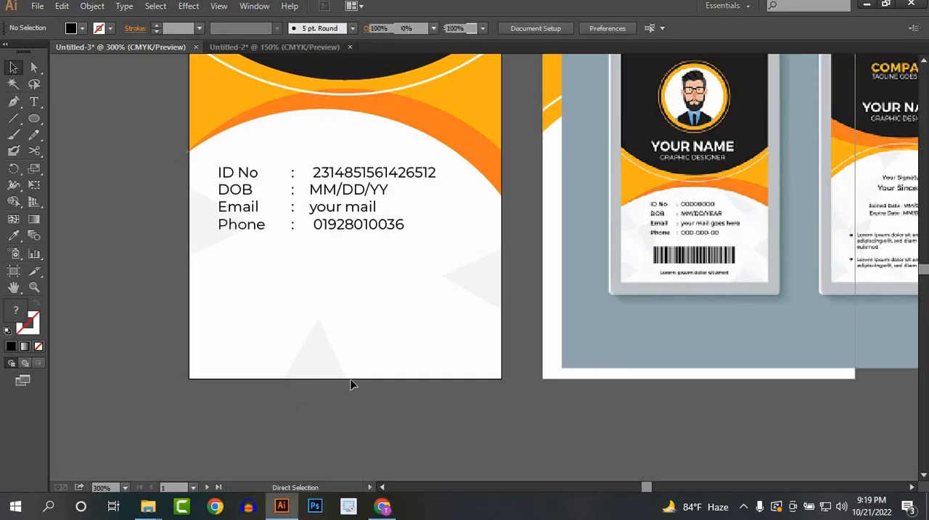
pyautogui.hotkey('ctrl', '1')
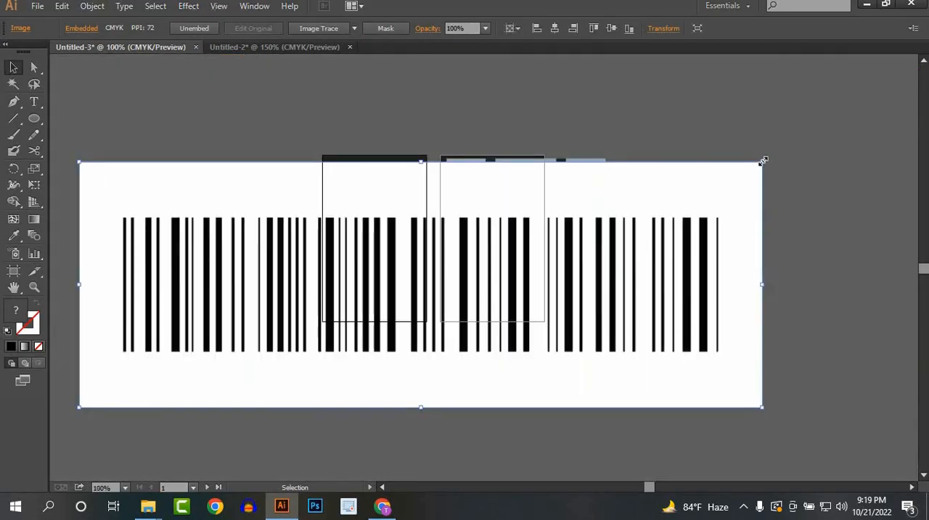
# Step: Scale the barcode down to the width of the details text and place it below the Phone line, behind the pale triangles
pyautogui.moveTo(762, 161); pyautogui.dragTo(353, 324)
pyautogui.scroll(2, 348, 311)
pyautogui.scroll(1, 441, 268)
pyautogui.moveTo(581, 349); pyautogui.dragTo(513, 322)
pyautogui.moveTo(417, 282); pyautogui.dragTo(347, 275)
pyautogui.moveTo(443, 307); pyautogui.dragTo(509, 329)
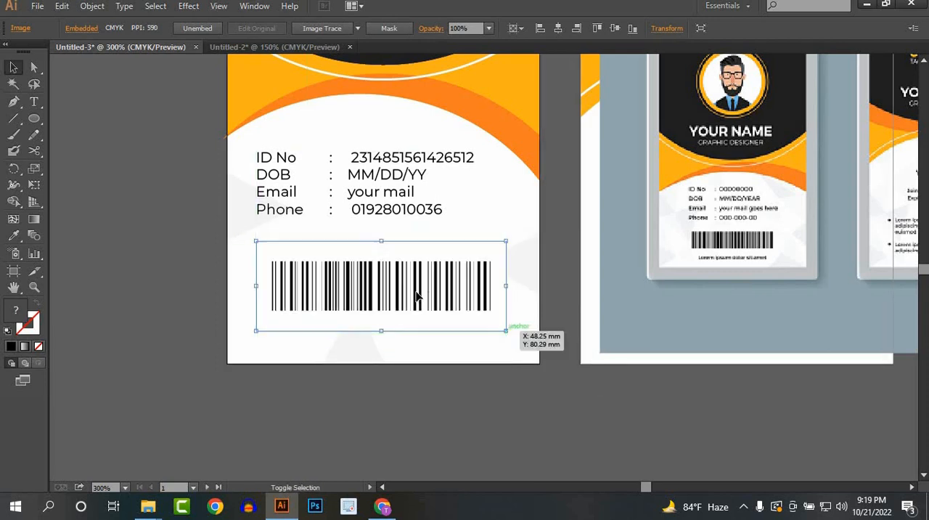
pyautogui.moveTo(415, 299); pyautogui.dragTo(420, 276)
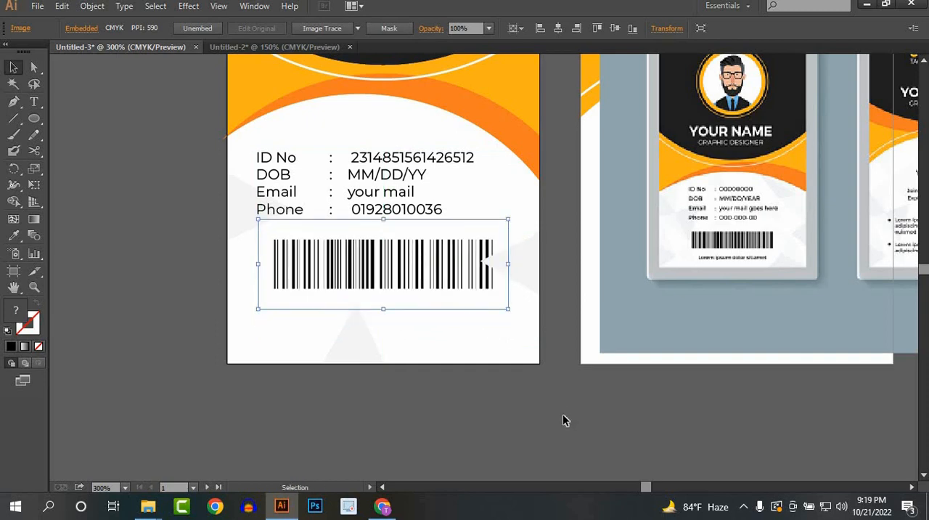
# Step: Shrink the pale triangle at the front card's right edge so it clears the barcode
pyautogui.click(521, 402)
pyautogui.click(507, 267)
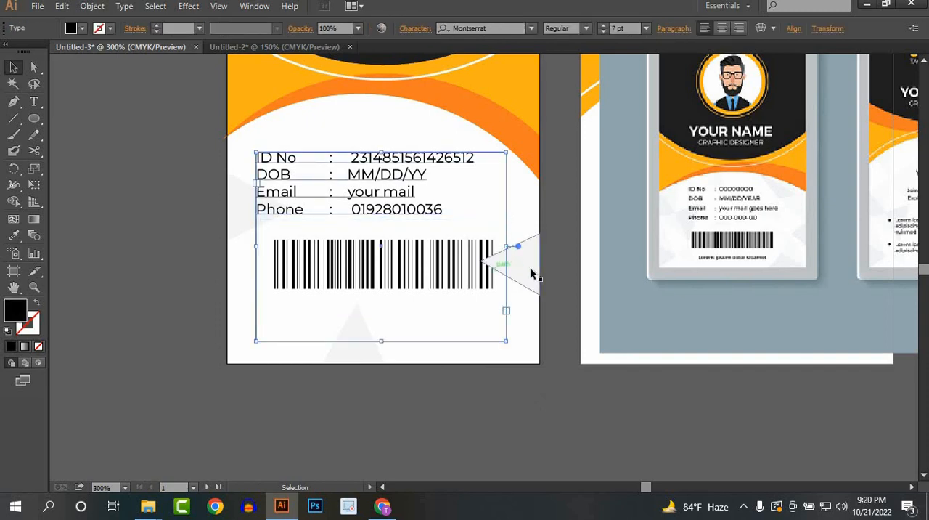
pyautogui.click(530, 267)
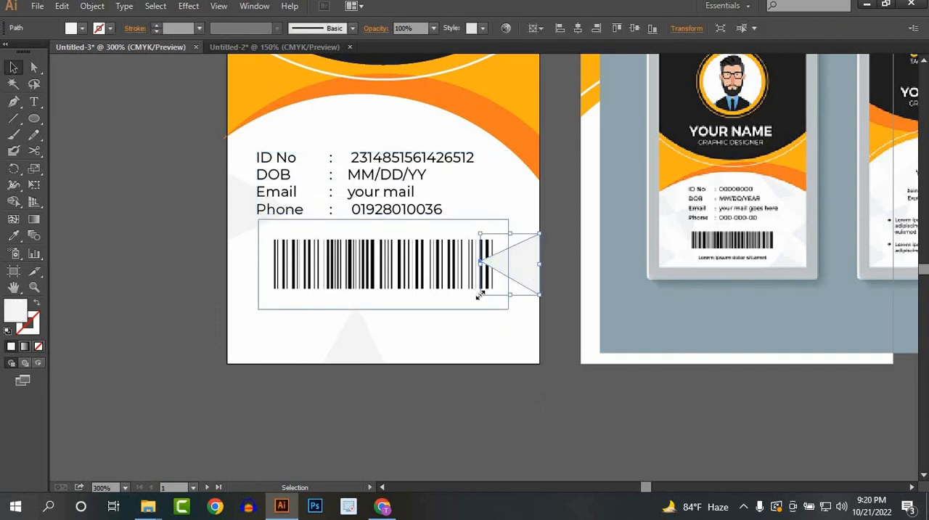
pyautogui.moveTo(481, 294); pyautogui.dragTo(517, 296)
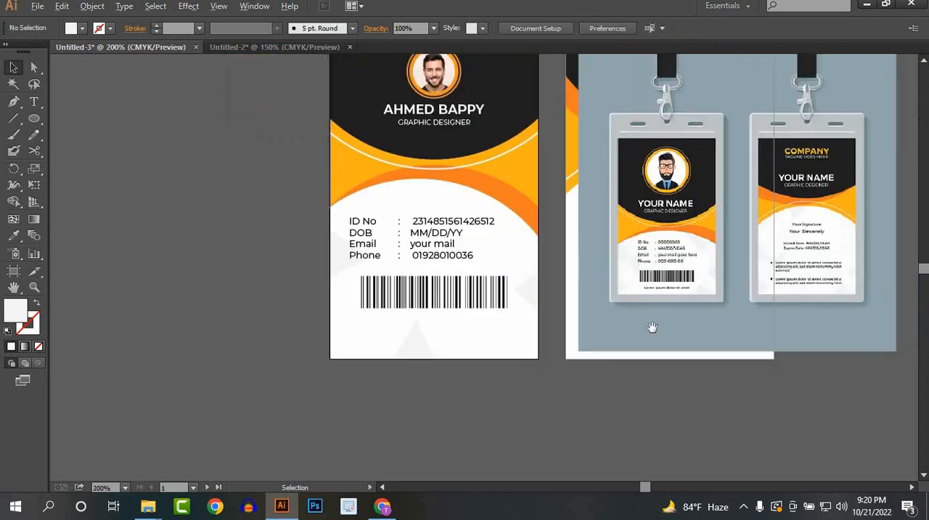
# Step: Move the reference mockup image off the back card to the empty area on its right
pyautogui.scroll(-1, 594, 345)
pyautogui.moveTo(594, 345); pyautogui.dragTo(334, 350)
pyautogui.scroll(1, 406, 293)
pyautogui.moveTo(407, 312); pyautogui.dragTo(348, 342)
pyautogui.moveTo(533, 310); pyautogui.dragTo(762, 311)
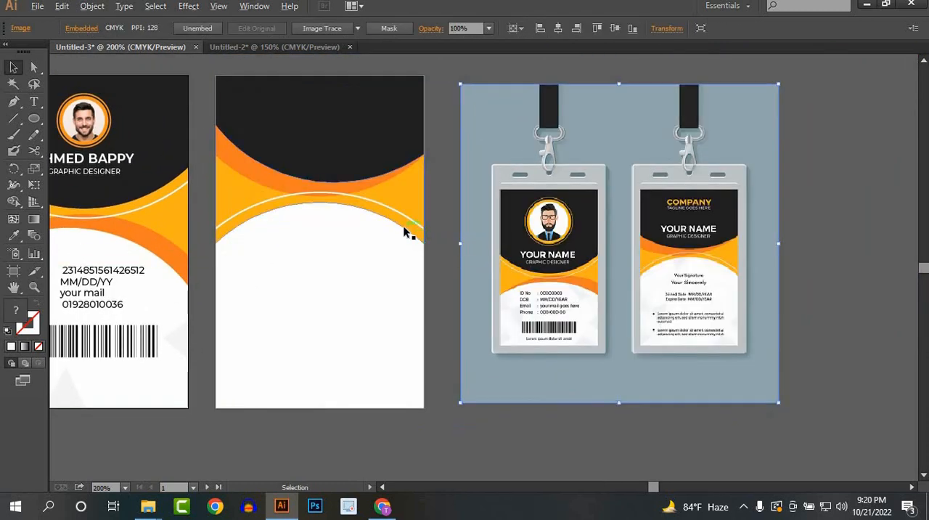
# Step: Start a company name text in the back card's black section and fill it with orange
pyautogui.scroll(1, 409, 233)
pyautogui.moveTo(370, 301); pyautogui.dragTo(368, 434)
pyautogui.moveTo(506, 345); pyautogui.dragTo(490, 309)
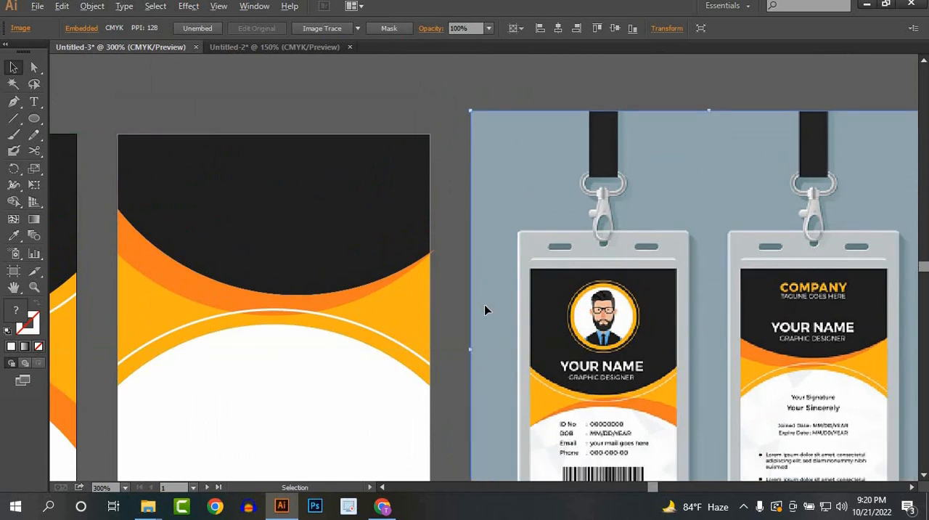
pyautogui.scroll(-1, 486, 303)
pyautogui.moveTo(274, 173); pyautogui.dragTo(289, 169)
pyautogui.click(33, 105)
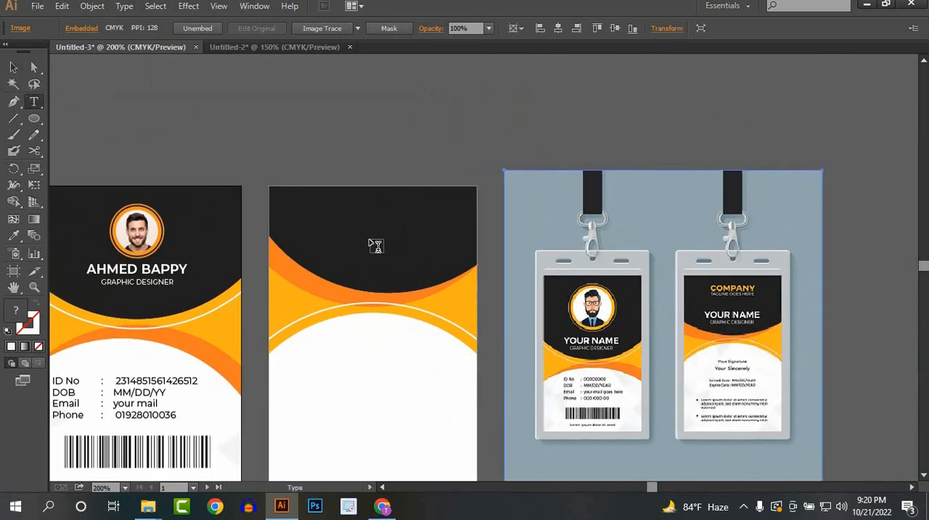
pyautogui.click(318, 227)
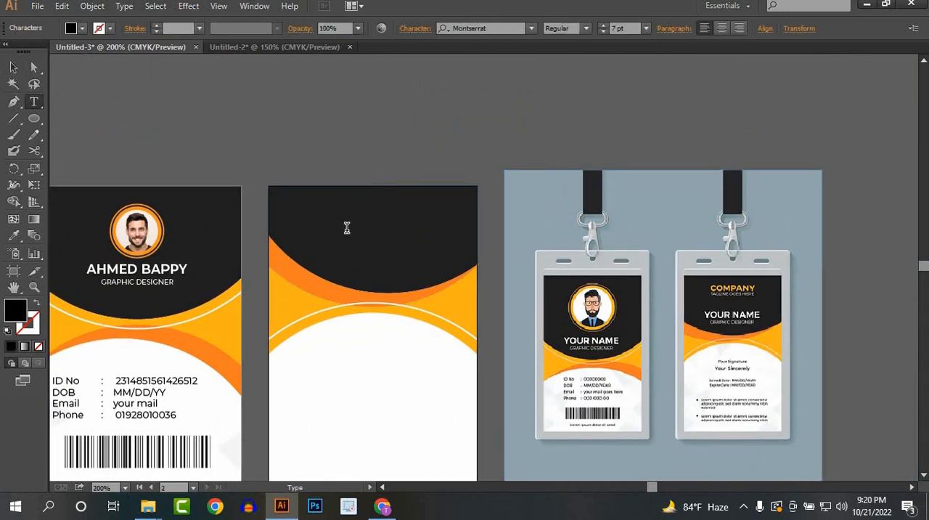
pyautogui.scroll(1, 241, 179)
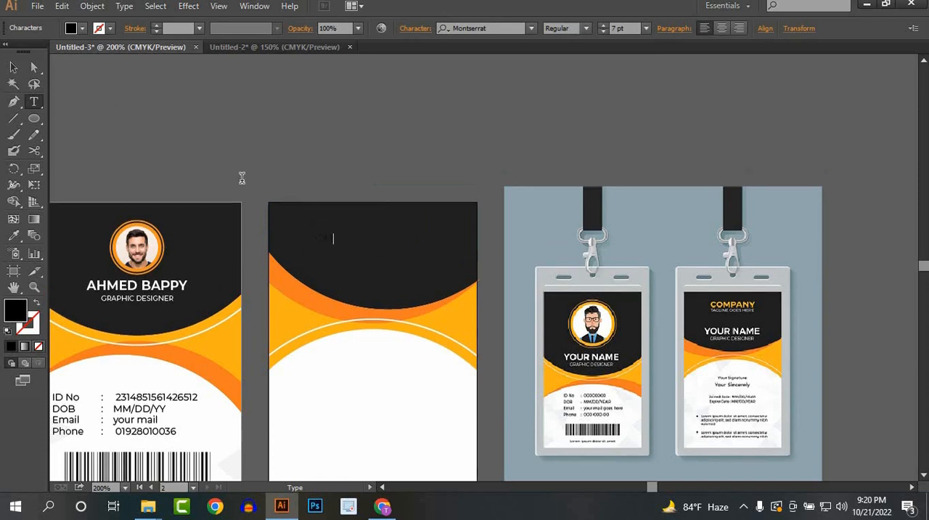
pyautogui.click(13, 67)
pyautogui.click(82, 34)
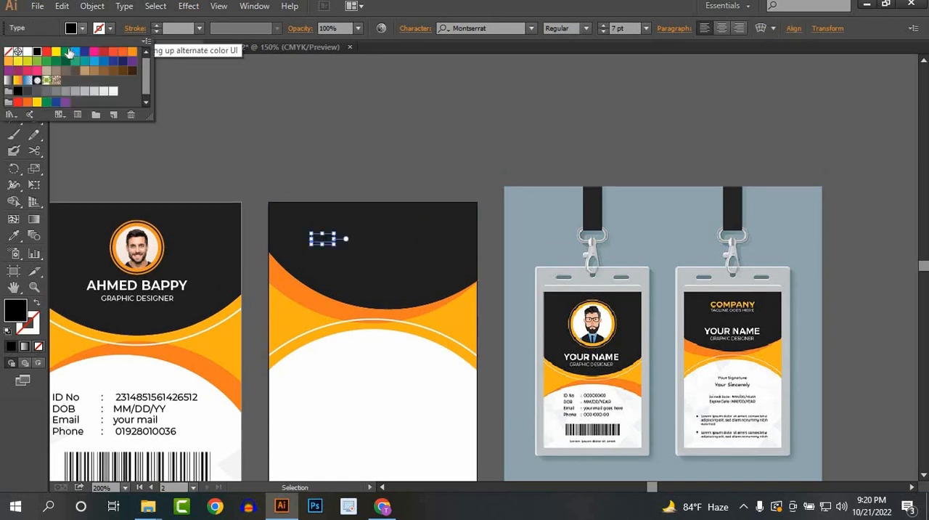
pyautogui.click(133, 57)
pyautogui.click(82, 30)
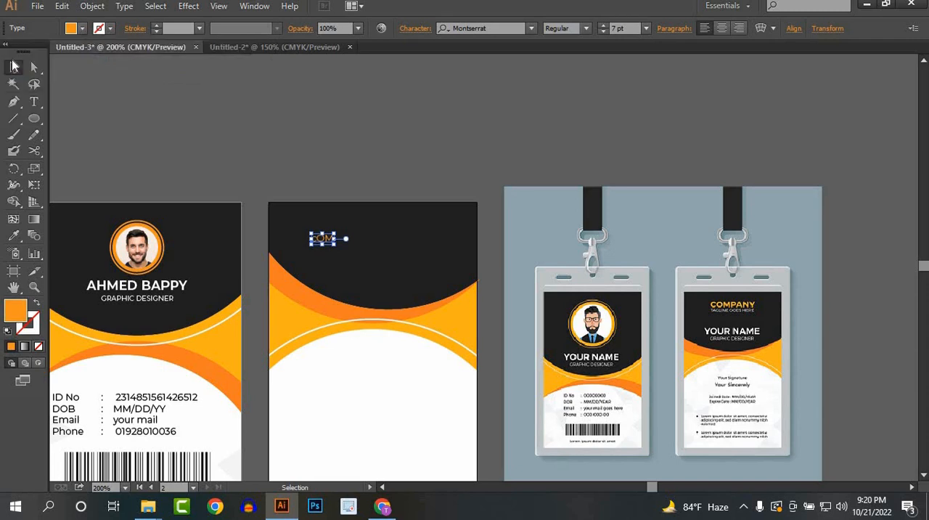
# Step: Complete the orange text on the back card so it reads "COMPANY" in capitals
pyautogui.click(13, 67)
pyautogui.doubleClick(329, 238)
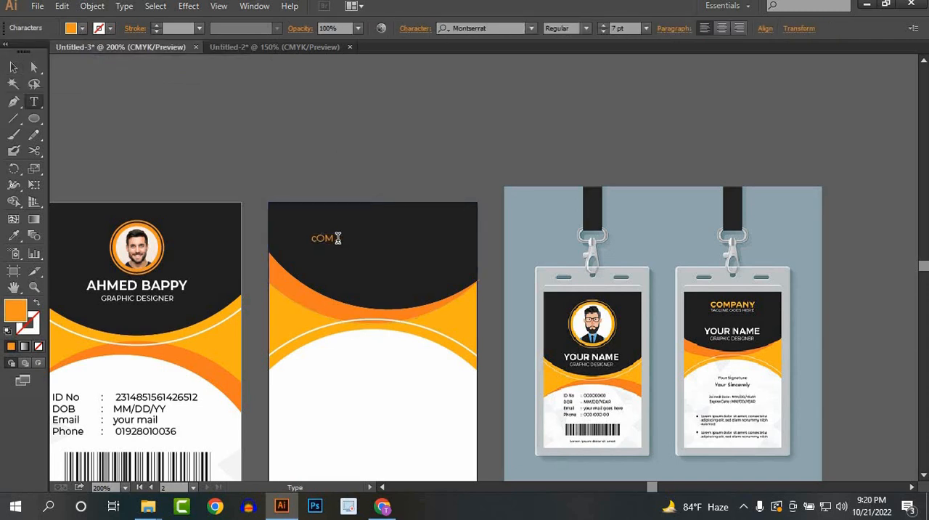
pyautogui.moveTo(334, 238); pyautogui.dragTo(293, 238)
pyautogui.write('C')
pyautogui.click(13, 68)
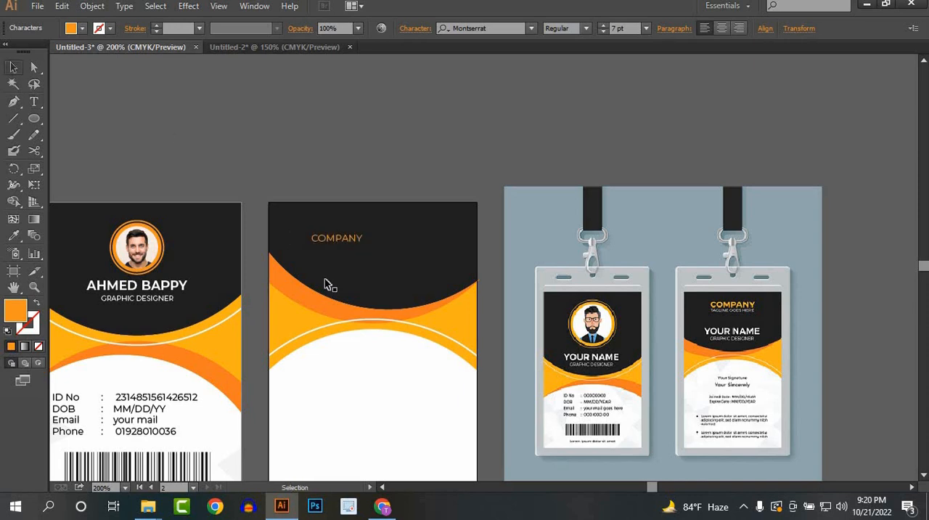
# Step: Enlarge the COMPANY text to 16.46 pt and centre it horizontally on the back card
pyautogui.moveTo(364, 247); pyautogui.dragTo(433, 262)
pyautogui.moveTo(391, 235)
pyautogui.mouseDown()
pyautogui.moveTo(392, 217)
pyautogui.moveTo(392, 237)
pyautogui.mouseUp()
pyautogui.click(397, 126)
pyautogui.click(793, 29)
pyautogui.click(682, 68)
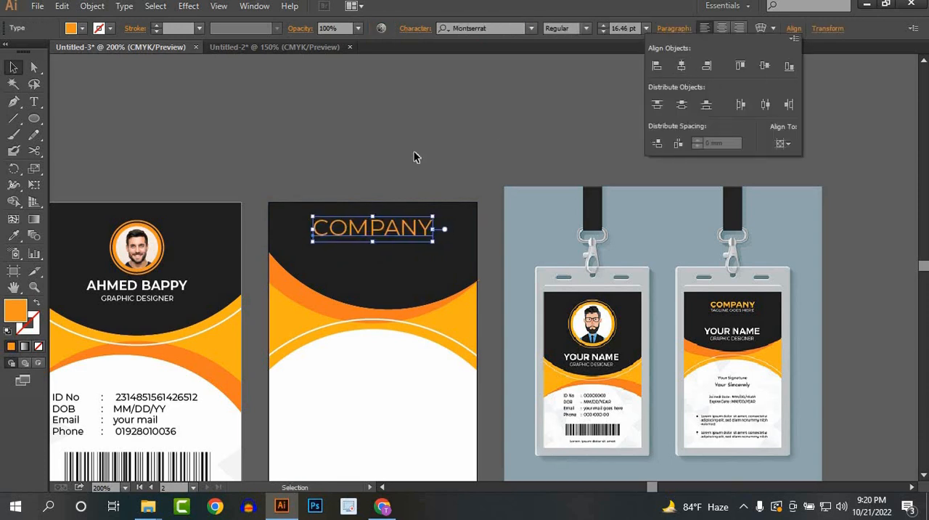
# Step: Set the COMPANY text to Bold and shift it slightly down in the black section
pyautogui.click(585, 28)
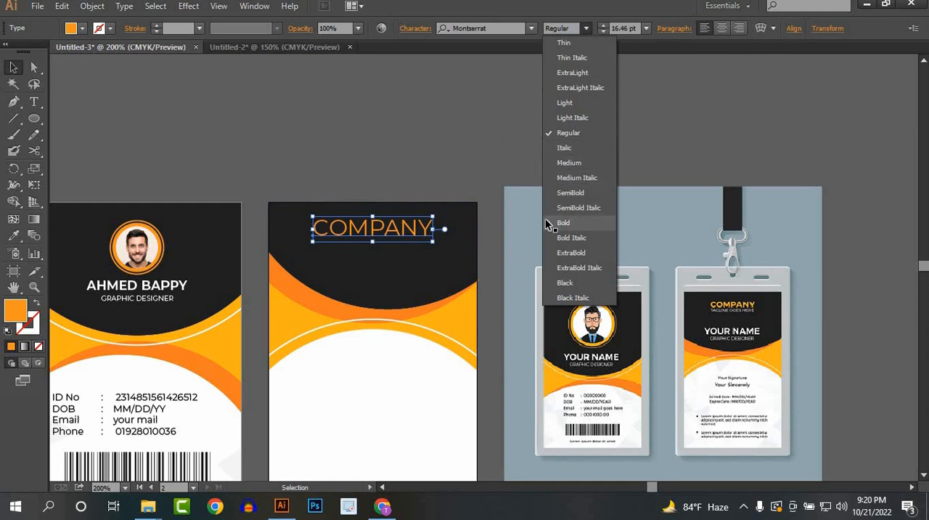
pyautogui.click(572, 222)
pyautogui.click(400, 147)
pyautogui.moveTo(400, 230)
pyautogui.mouseDown()
pyautogui.moveTo(402, 248)
pyautogui.moveTo(402, 236)
pyautogui.mouseUp()
# Step: Add the text "YOUR SLOGAN HERE" below COMPANY and fill it with white
pyautogui.click(34, 102)
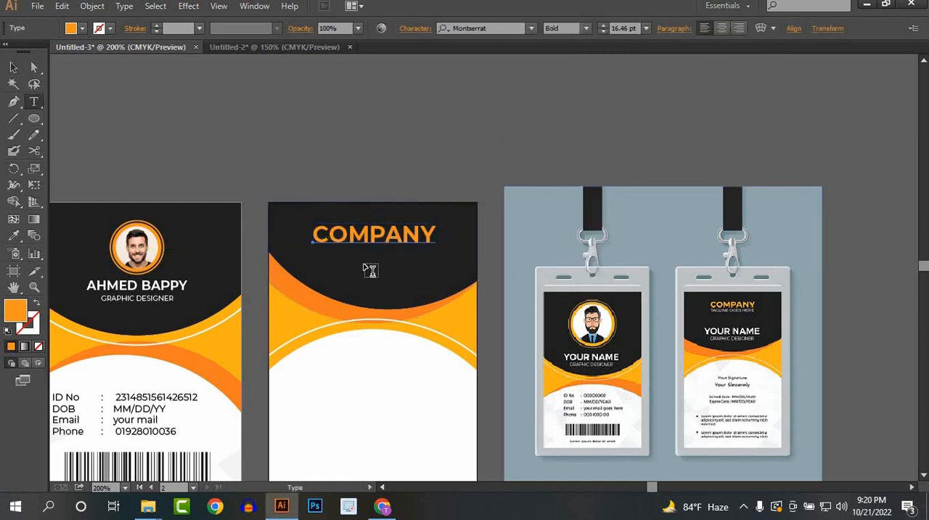
pyautogui.click(336, 271)
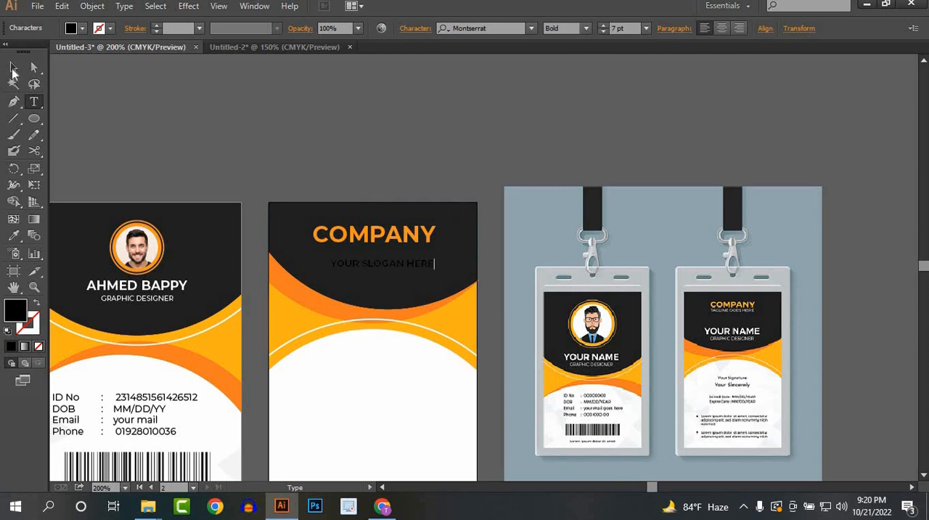
pyautogui.click(13, 68)
pyautogui.click(73, 28)
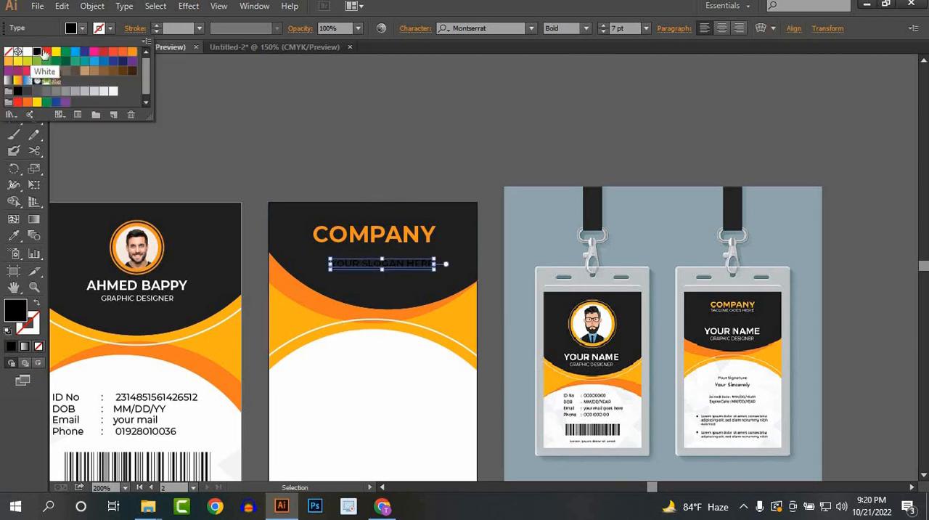
pyautogui.click(43, 52)
pyautogui.click(342, 106)
# Step: Set the slogan text to Regular weight and centre it horizontally on the back card
pyautogui.click(369, 264)
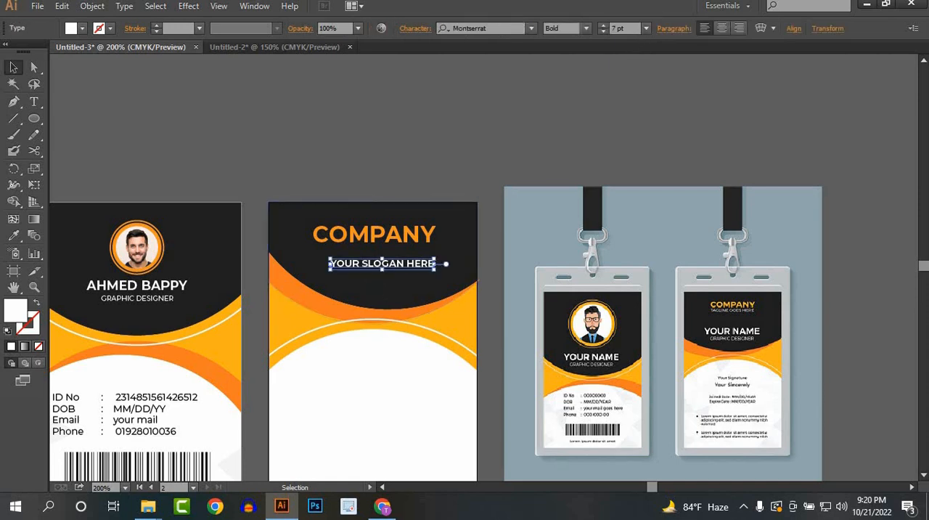
pyautogui.click(585, 28)
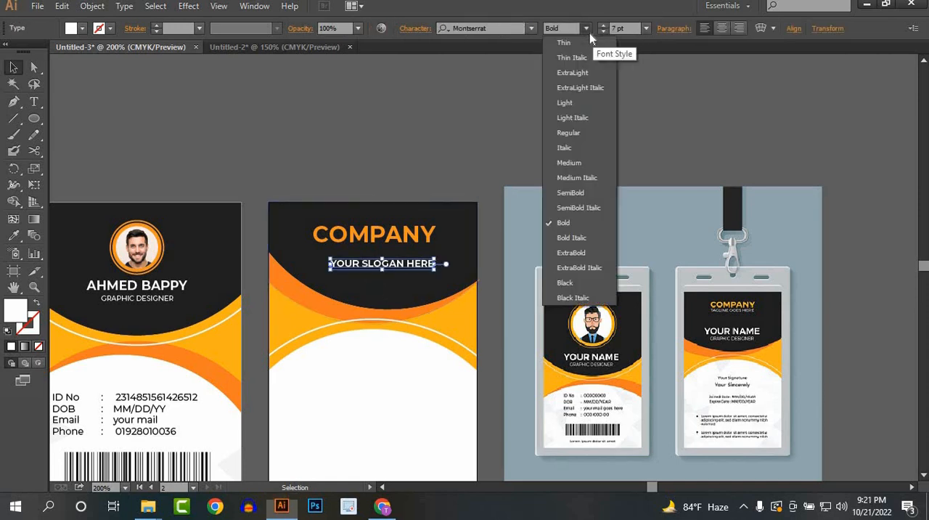
pyautogui.click(572, 133)
pyautogui.click(793, 29)
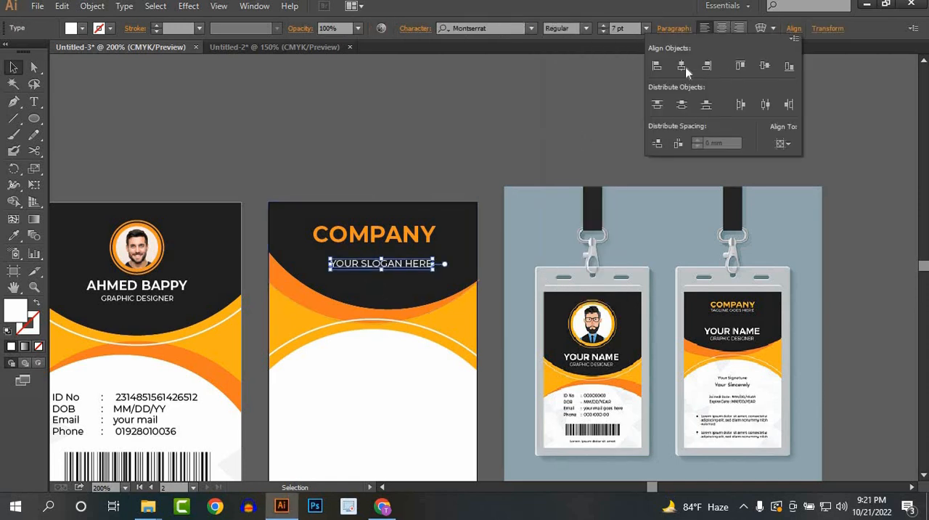
pyautogui.click(682, 65)
pyautogui.click(423, 103)
# Step: Nudge the slogan up until it sits just beneath the COMPANY title
pyautogui.press('Up')
pyautogui.press('Up')
pyautogui.press('Up')
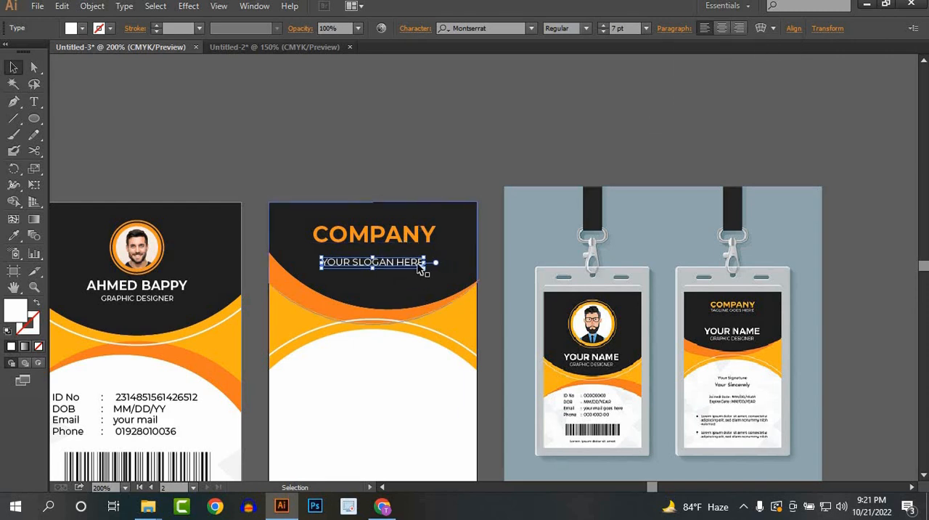
pyautogui.press('Up')
pyautogui.press('Up')
pyautogui.press('Up')
pyautogui.press('Up')
pyautogui.press('Up')
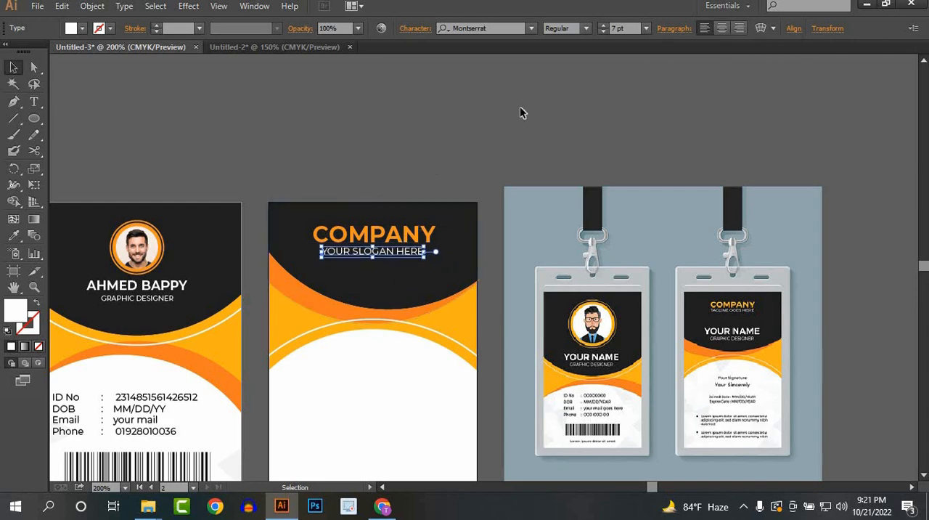
pyautogui.click(358, 29)
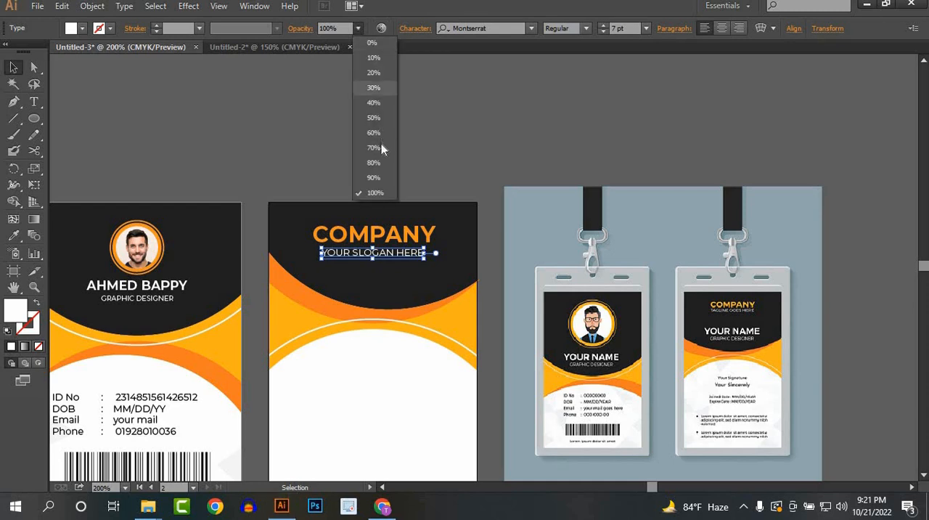
pyautogui.click(450, 167)
pyautogui.click(469, 171)
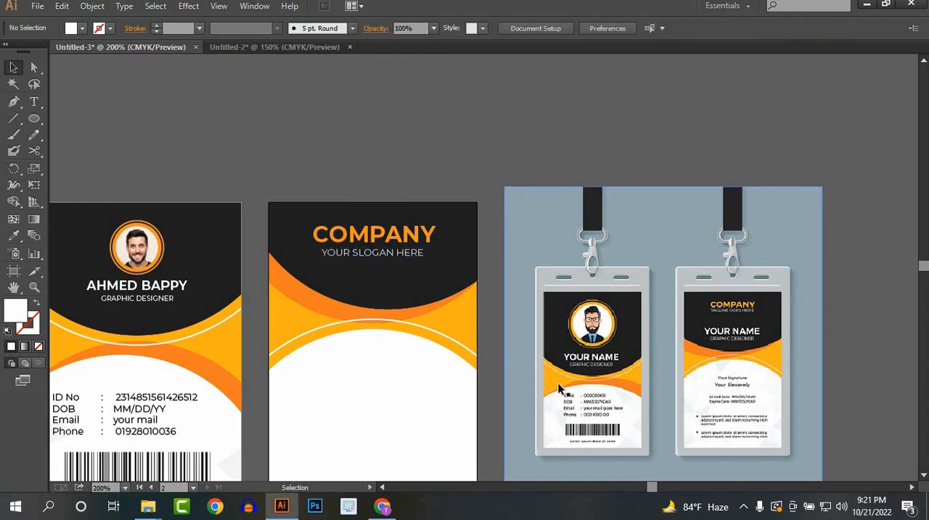
# Step: Add the text "Your Signature" in black near the top of the back card's white section
pyautogui.scroll(-3, 495, 262)
pyautogui.moveTo(529, 223); pyautogui.dragTo(543, 151)
pyautogui.moveTo(709, 252); pyautogui.dragTo(697, 252)
pyautogui.moveTo(405, 250); pyautogui.dragTo(410, 236)
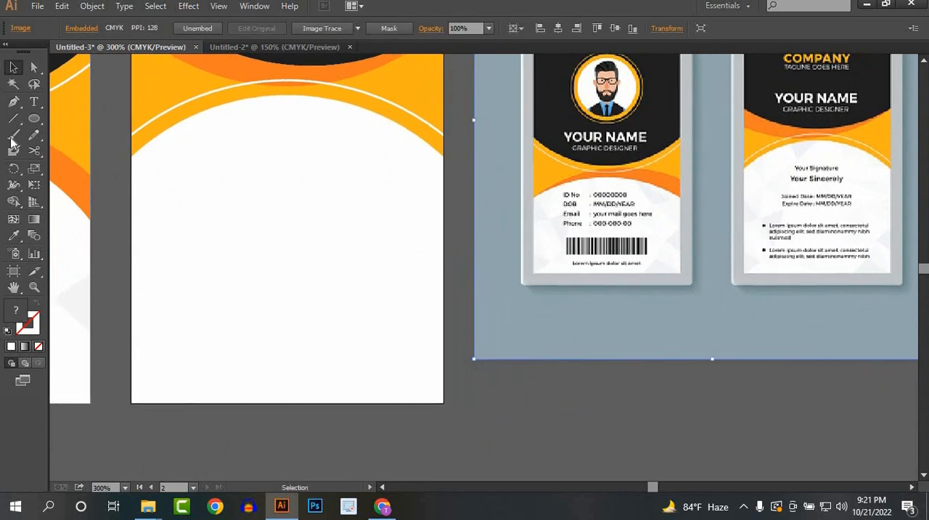
pyautogui.click(34, 101)
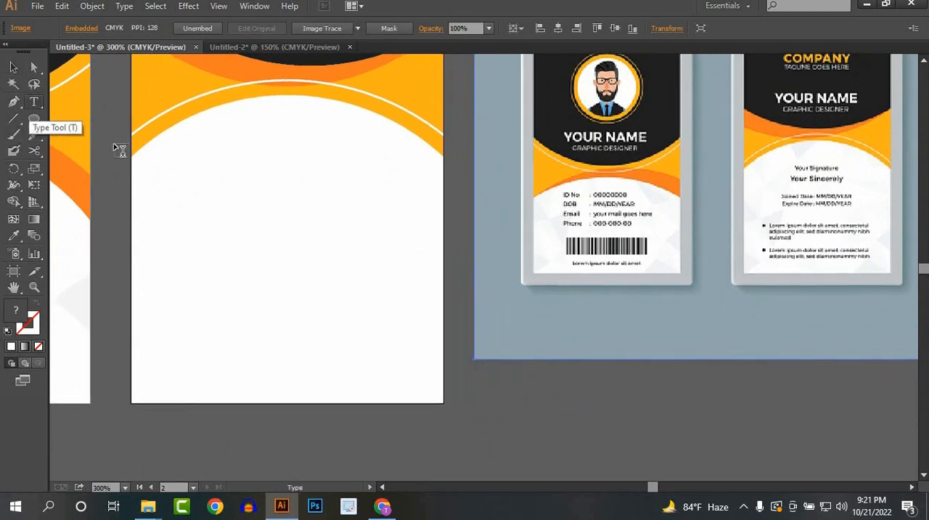
pyautogui.click(239, 182)
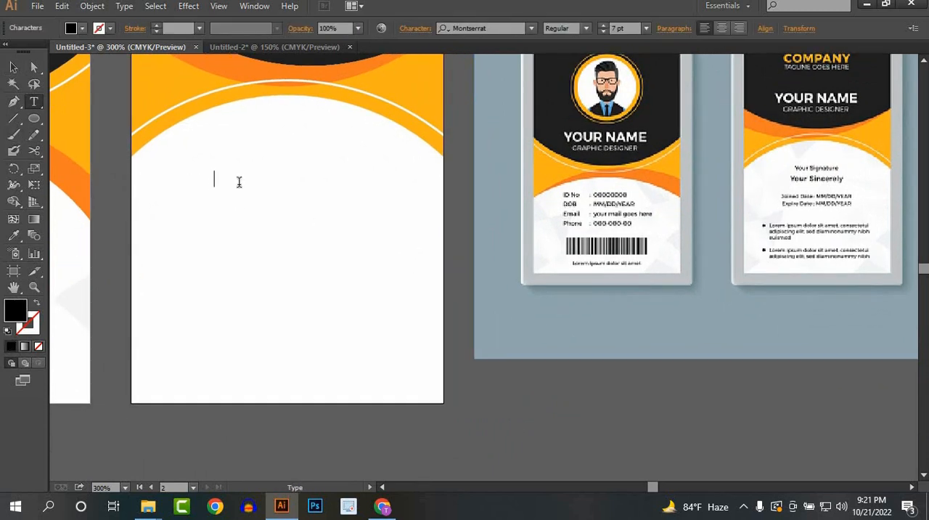
pyautogui.write('Your Signature')
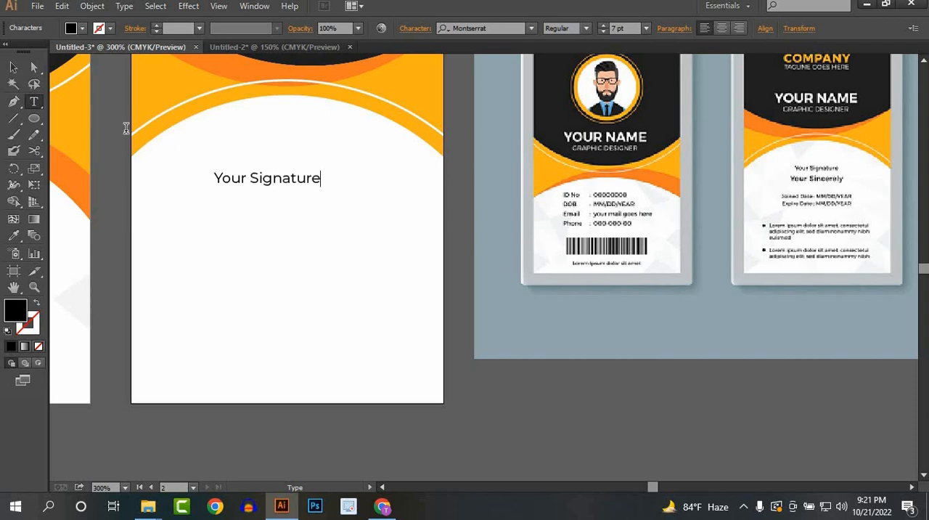
pyautogui.click(13, 67)
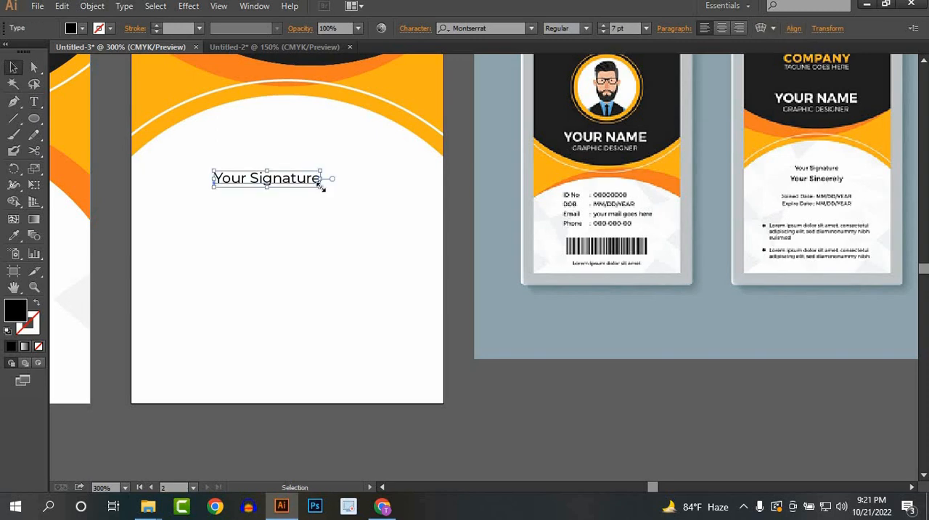
# Step: Enlarge the "Your Signature" text on the back card to about 8.88 pt
pyautogui.moveTo(320, 187)
pyautogui.mouseDown()
pyautogui.moveTo(342, 205)
pyautogui.moveTo(350, 191)
pyautogui.mouseUp()
pyautogui.click(297, 174)
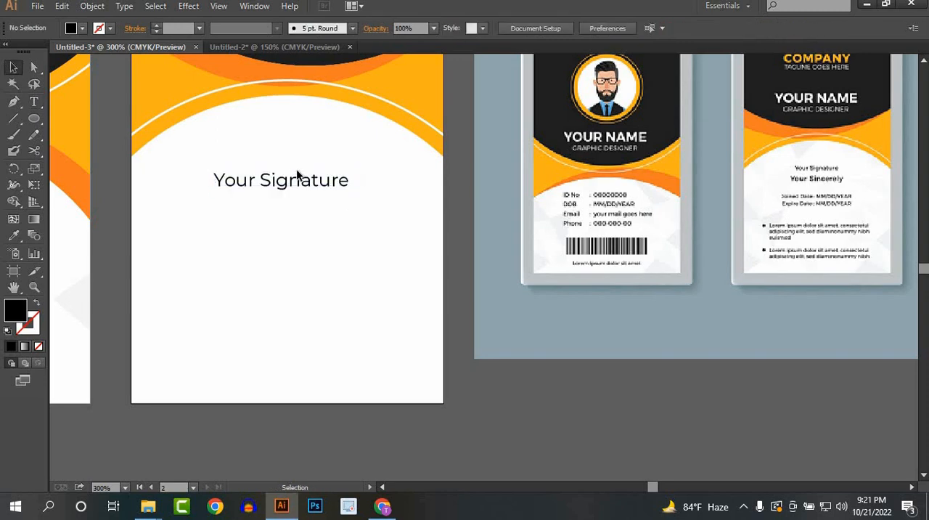
pyautogui.click(301, 185)
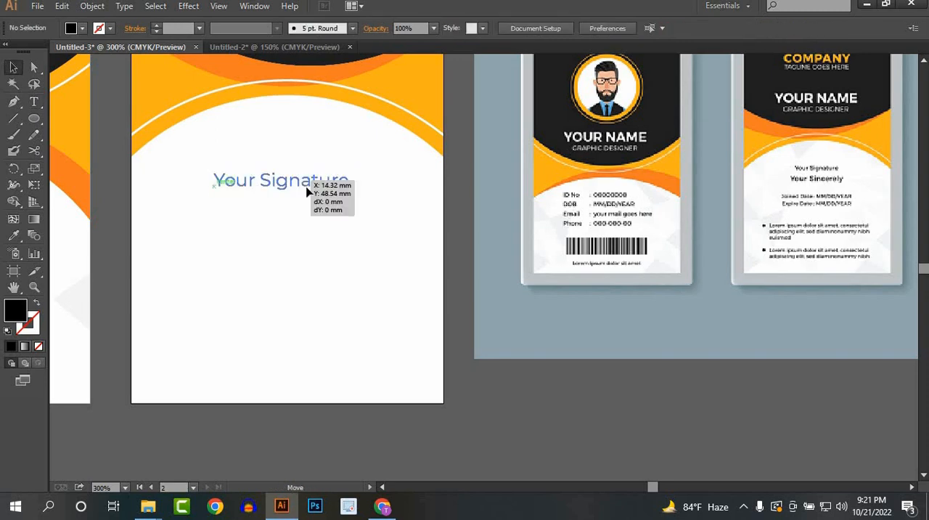
pyautogui.hotkey('ctrl', 'shift', 'a')
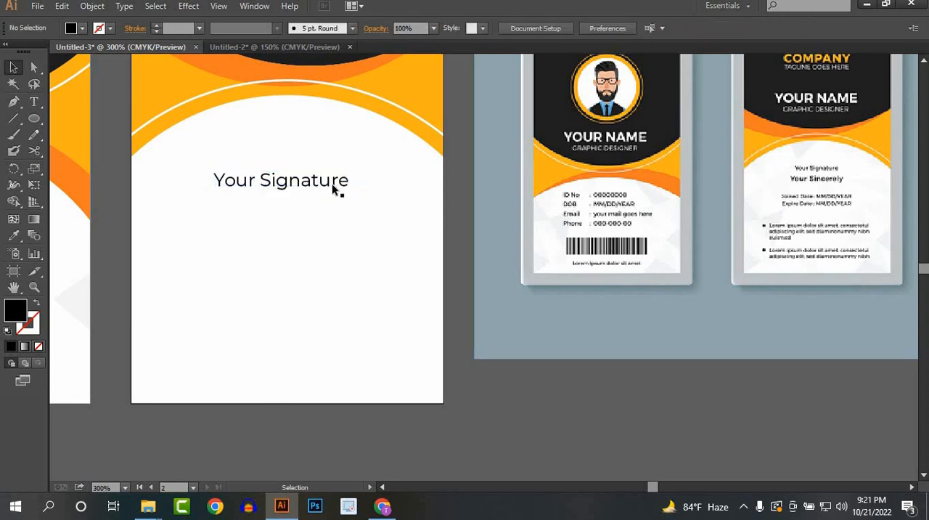
pyautogui.moveTo(332, 187); pyautogui.dragTo(328, 186)
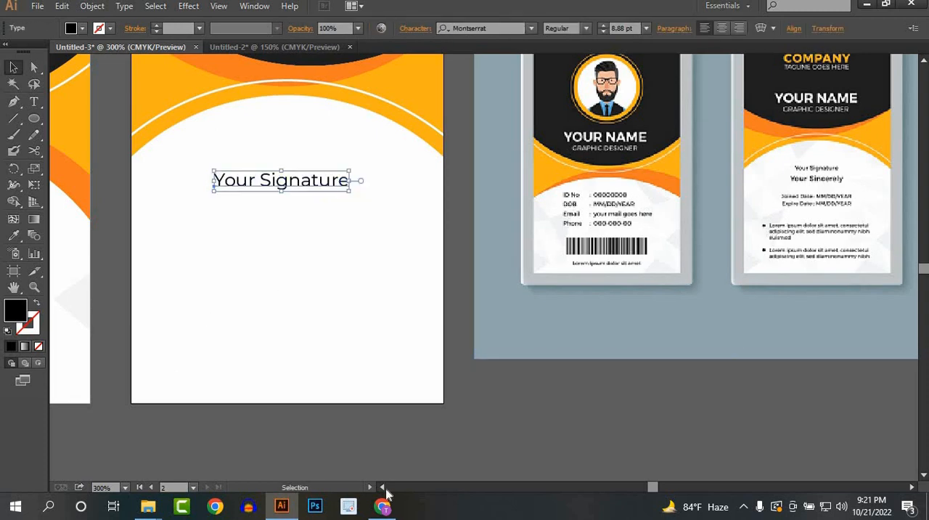
pyautogui.click(349, 418)
# Step: Switch to Chrome and copy the opening Lorem Ipsum passage on lipsum.com, from "Lorem Ipsum is simply" through "ever since the"
pyautogui.click(383, 506)
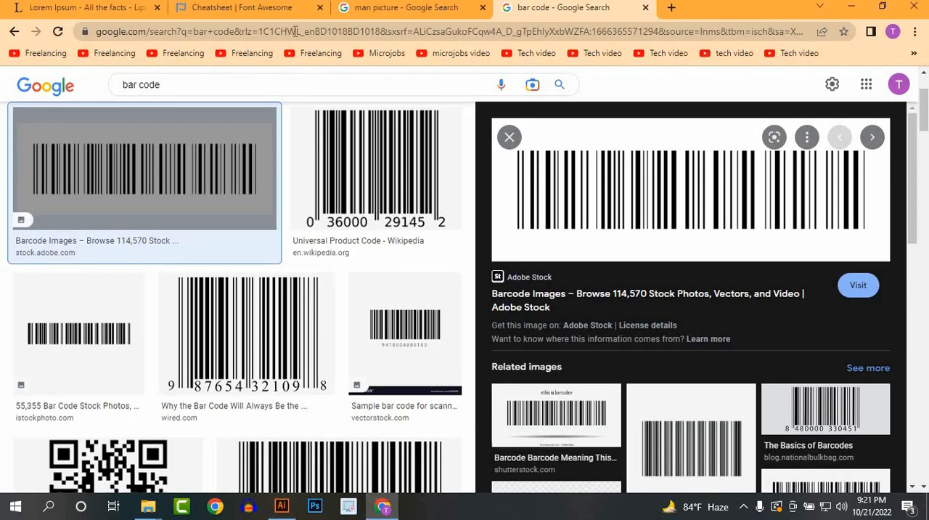
pyautogui.click(373, 9)
pyautogui.click(120, 8)
pyautogui.click(166, 261)
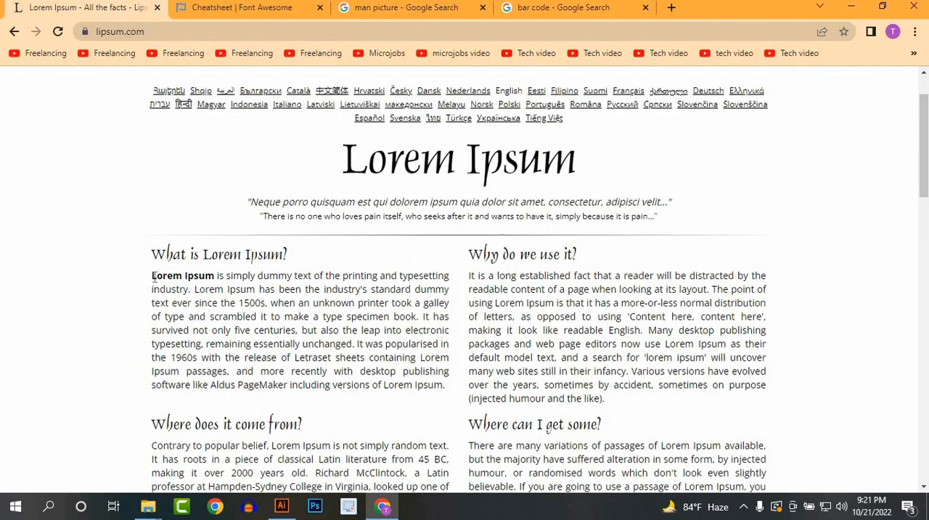
pyautogui.moveTo(201, 301); pyautogui.dragTo(238, 303)
pyautogui.rightClick(238, 303)
pyautogui.click(260, 313)
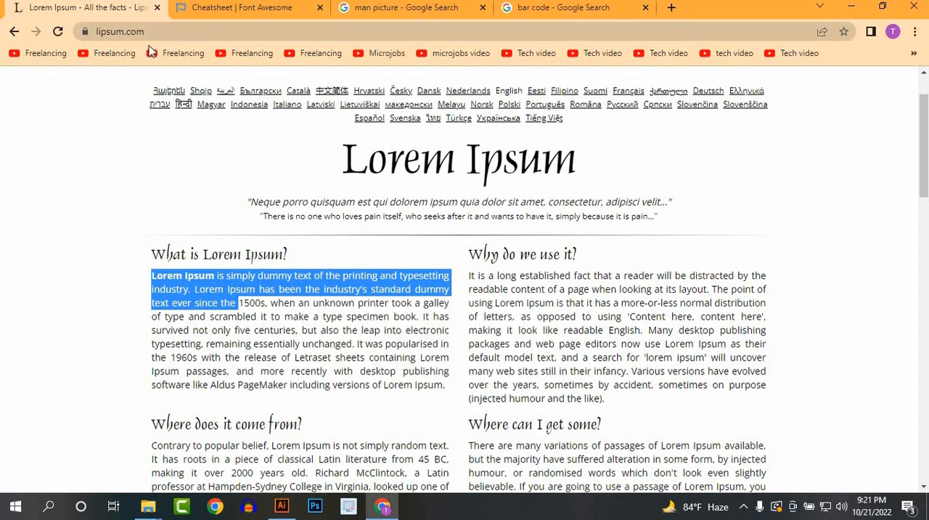
# Step: Back in Illustrator, paste the copied passage into a wide text frame below "Your Signature" and set its font size to 4 pt
pyautogui.click(282, 506)
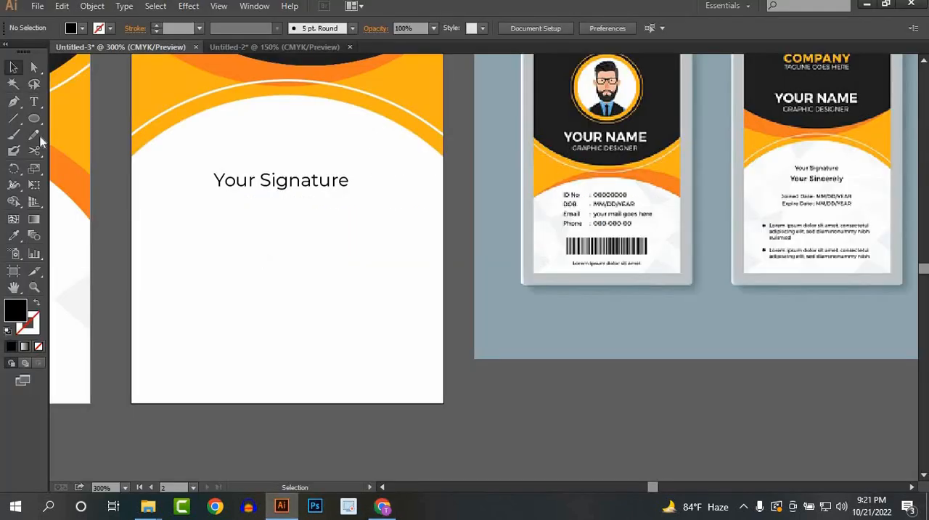
pyautogui.click(34, 103)
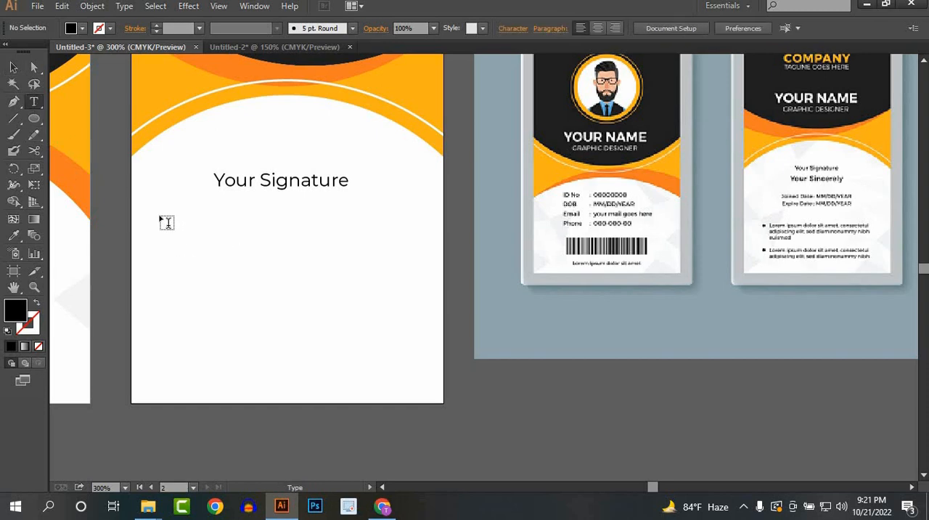
pyautogui.moveTo(160, 216); pyautogui.dragTo(417, 296)
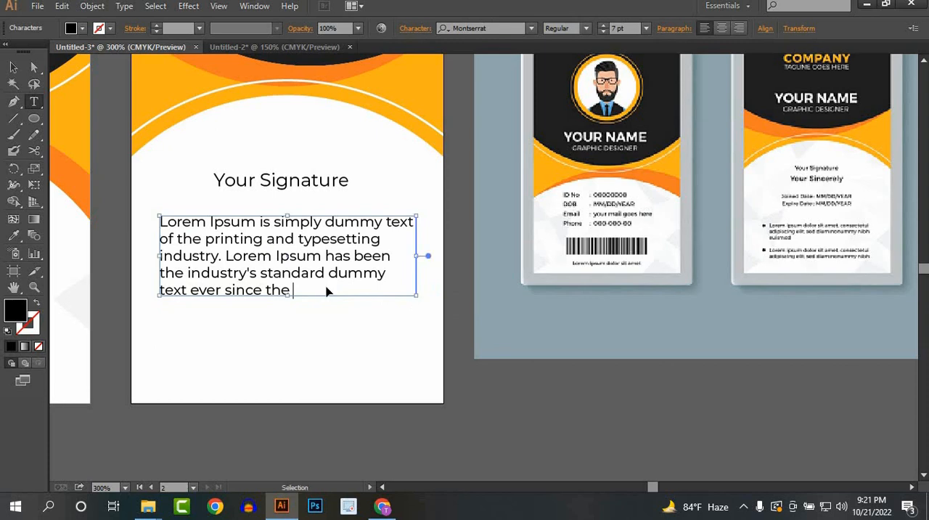
pyautogui.hotkey('ctrl', 'a')
pyautogui.click(617, 28)
pyautogui.write('3')
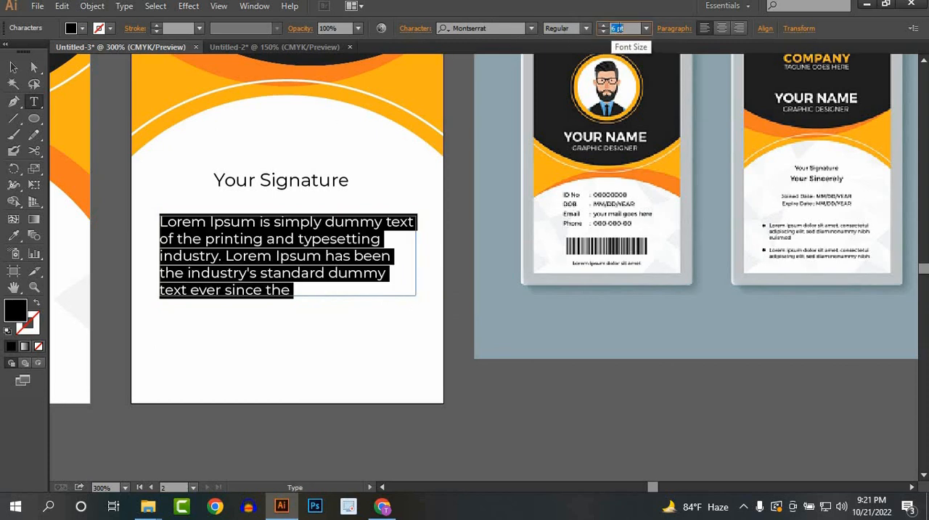
pyautogui.press('Return')
pyautogui.press('Up')
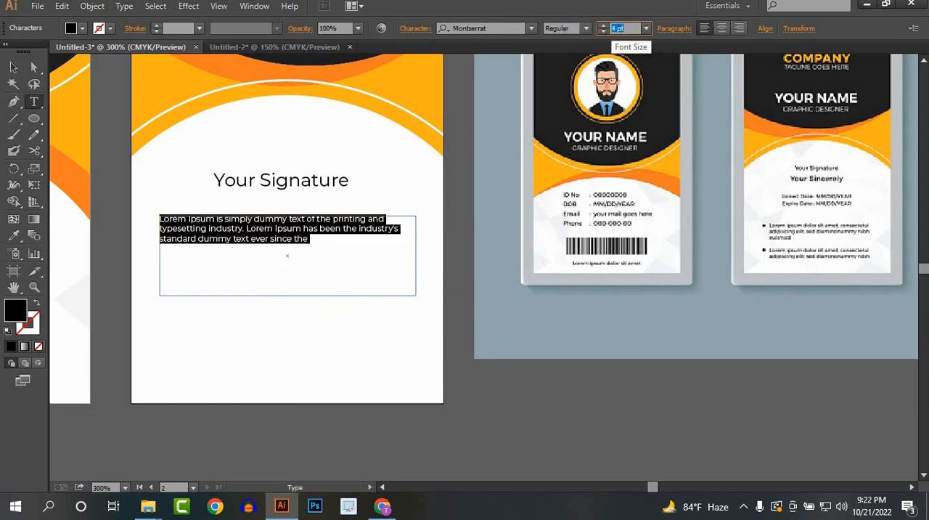
# Step: Duplicate the Lorem Ipsum paragraph directly below the original, keeping a small gap between them
pyautogui.click(13, 67)
pyautogui.moveTo(227, 240); pyautogui.dragTo(206, 355)
pyautogui.click(207, 355)
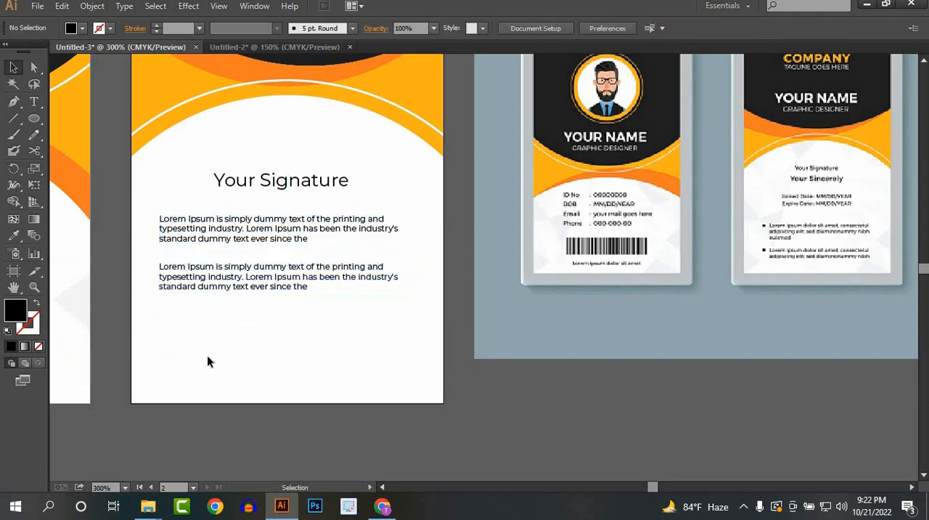
# Step: Add a small black circle as a bullet beside the first line of each Lorem Ipsum paragraph
pyautogui.click(34, 118)
pyautogui.scroll(1, 158, 246)
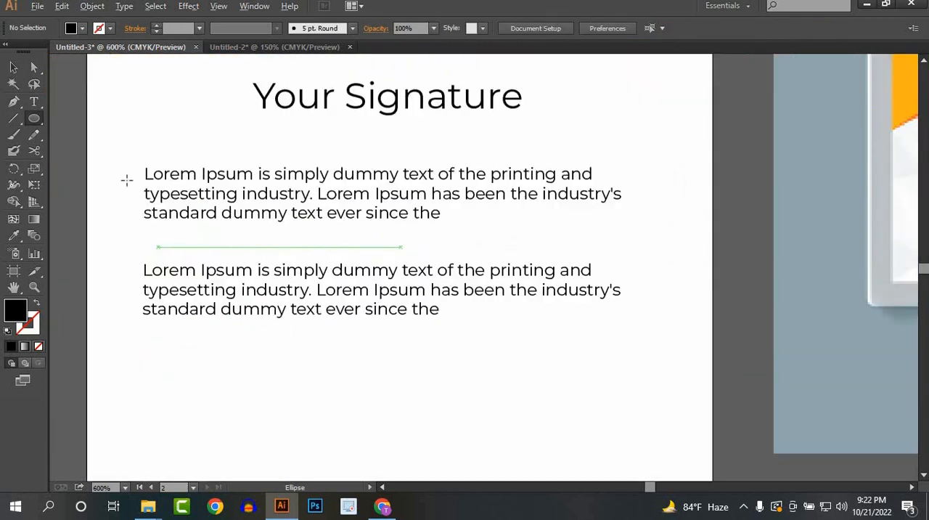
pyautogui.moveTo(125, 173); pyautogui.dragTo(129, 271)
pyautogui.click(13, 67)
pyautogui.click(207, 373)
# Step: Delete the reference mockup image beside the two ID cards
pyautogui.scroll(-1, 322, 341)
pyautogui.moveTo(256, 336); pyautogui.dragTo(343, 318)
pyautogui.scroll(2, 343, 317)
pyautogui.moveTo(356, 282); pyautogui.dragTo(410, 286)
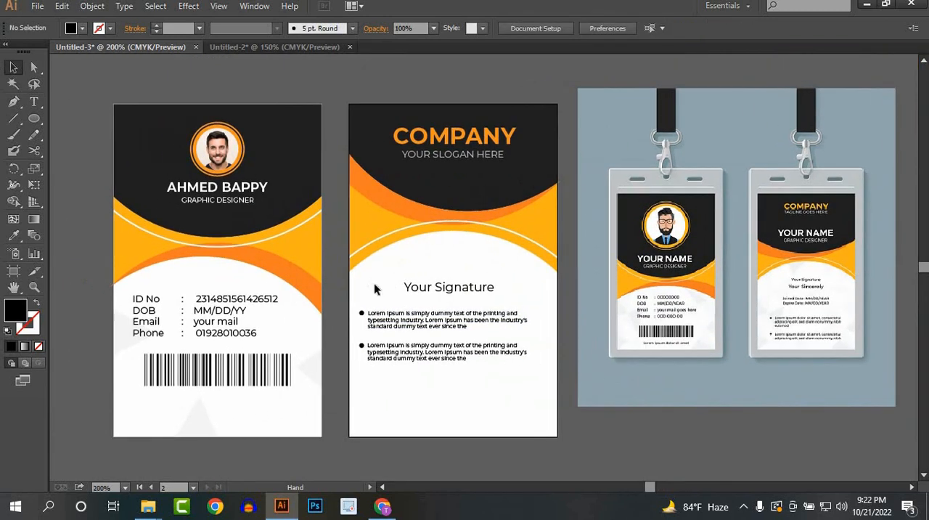
pyautogui.click(723, 299)
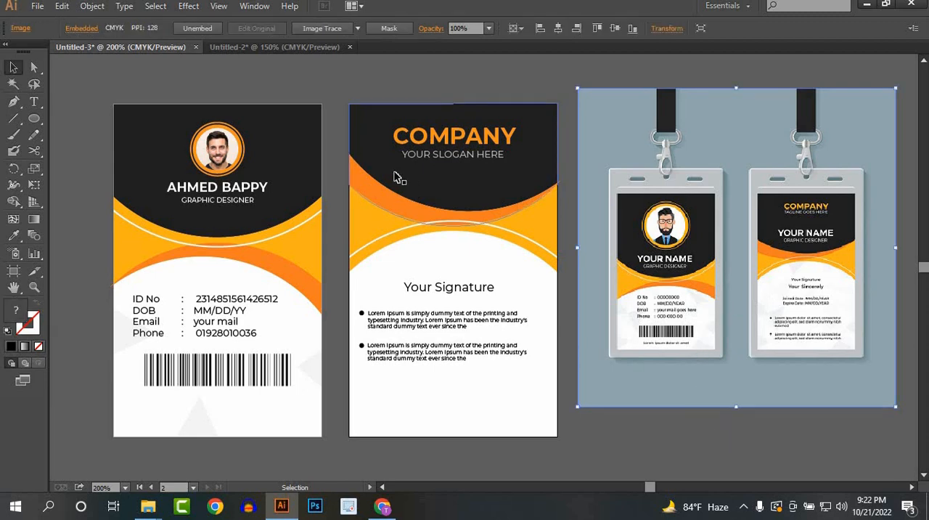
pyautogui.press('Delete')
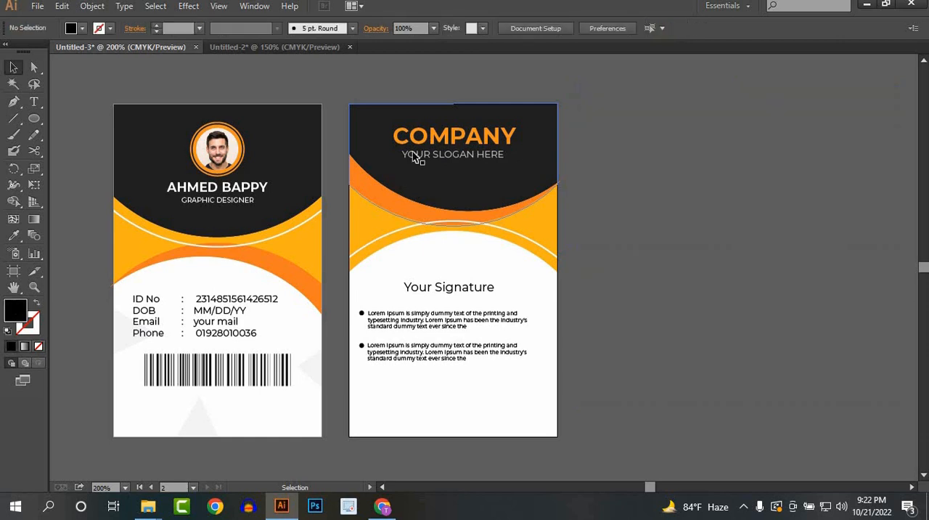